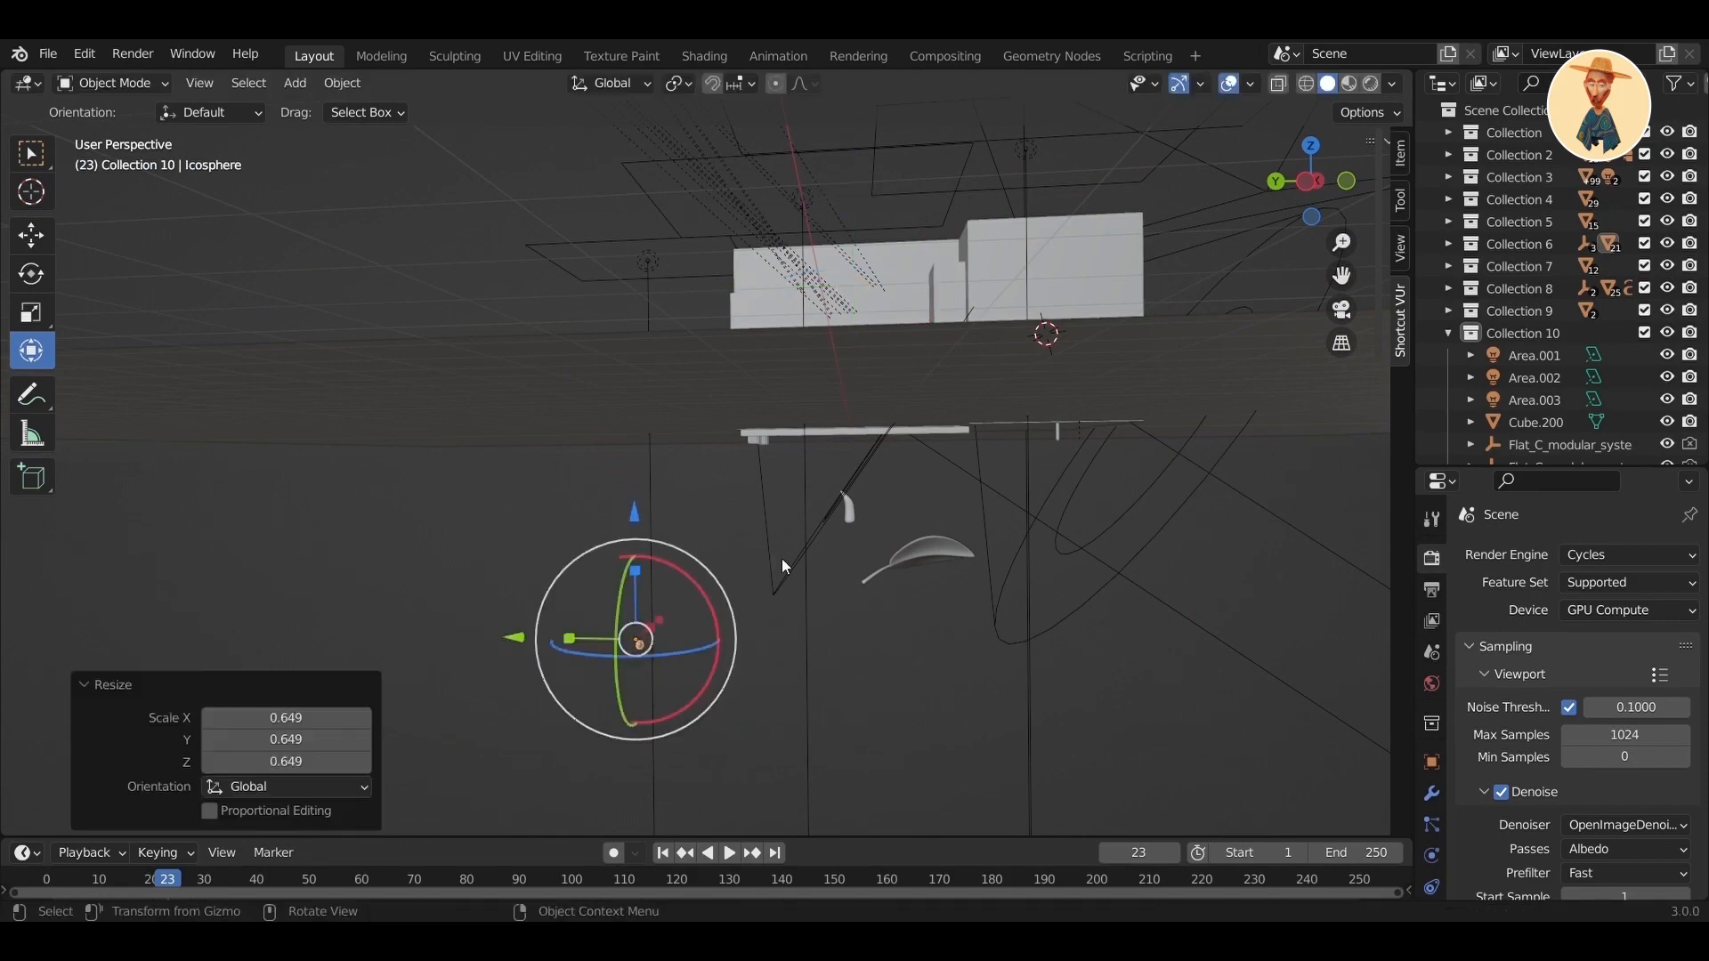
- Scale the berry-covered curve garland and move it along Y and upward into place above the wall shelves
scroll(522, 280, up, 4)
click(703, 429)
key(s)
click(868, 417)
middle_drag(868, 417, 499, 331)
drag(525, 324, 584, 313)
middle_drag(713, 373, 605, 356)
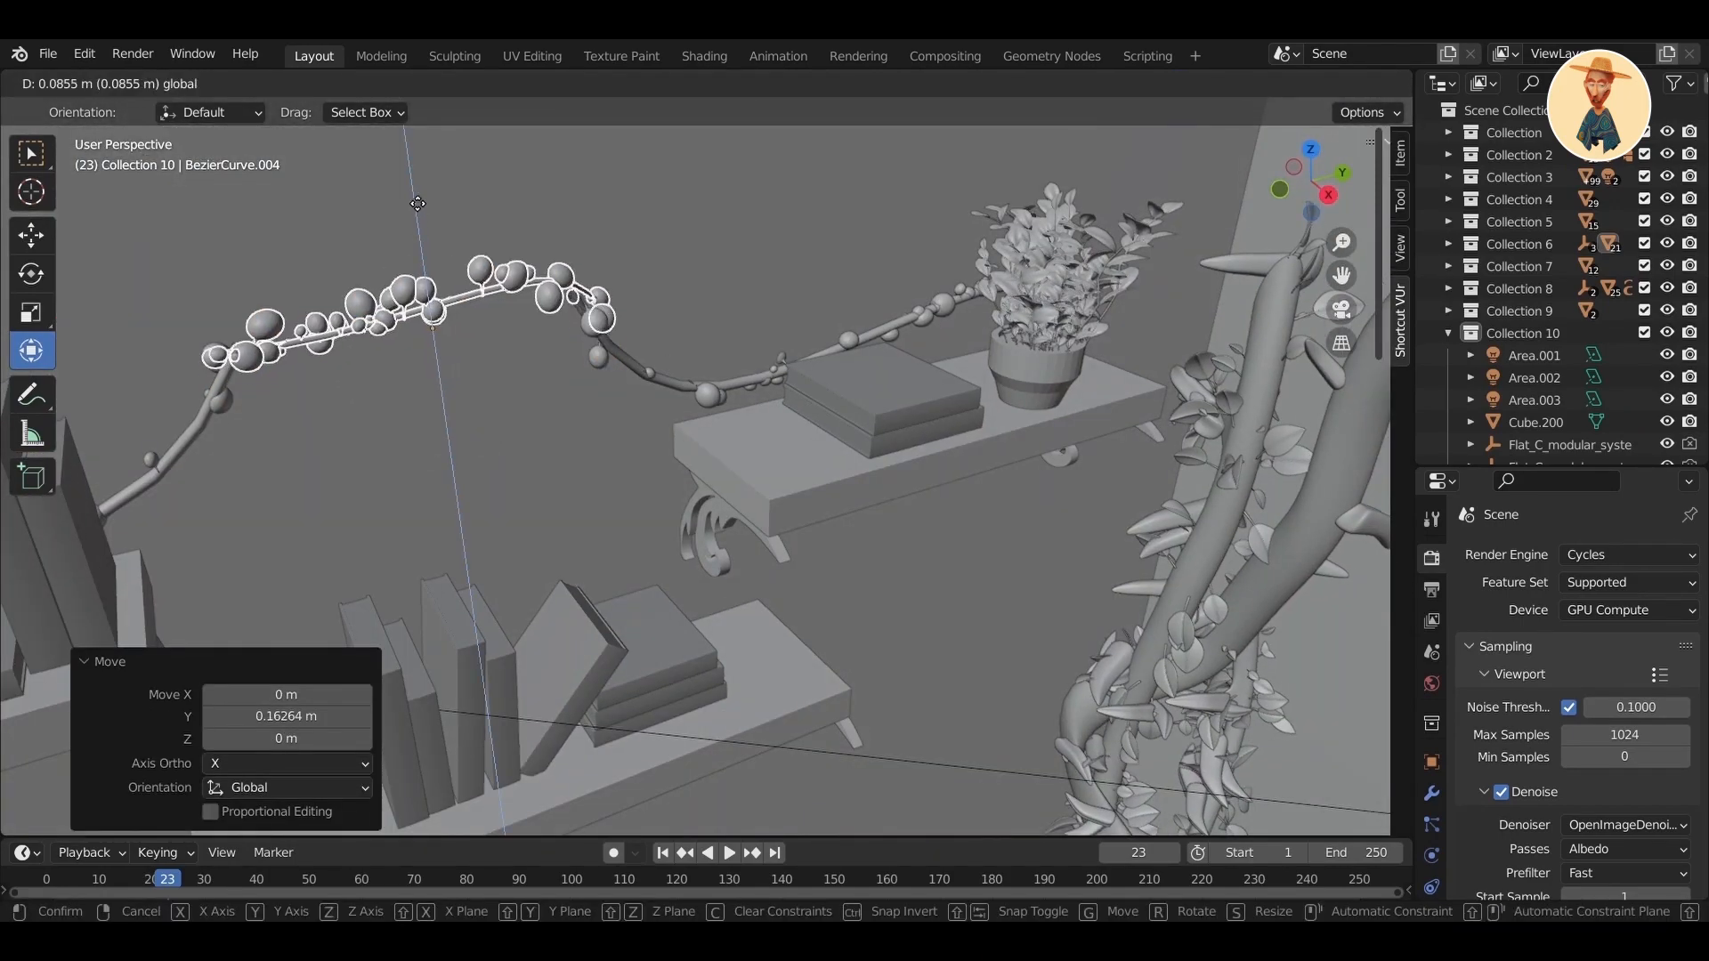
- Preview the room through the camera in rendered shading and save the file
click(1342, 308)
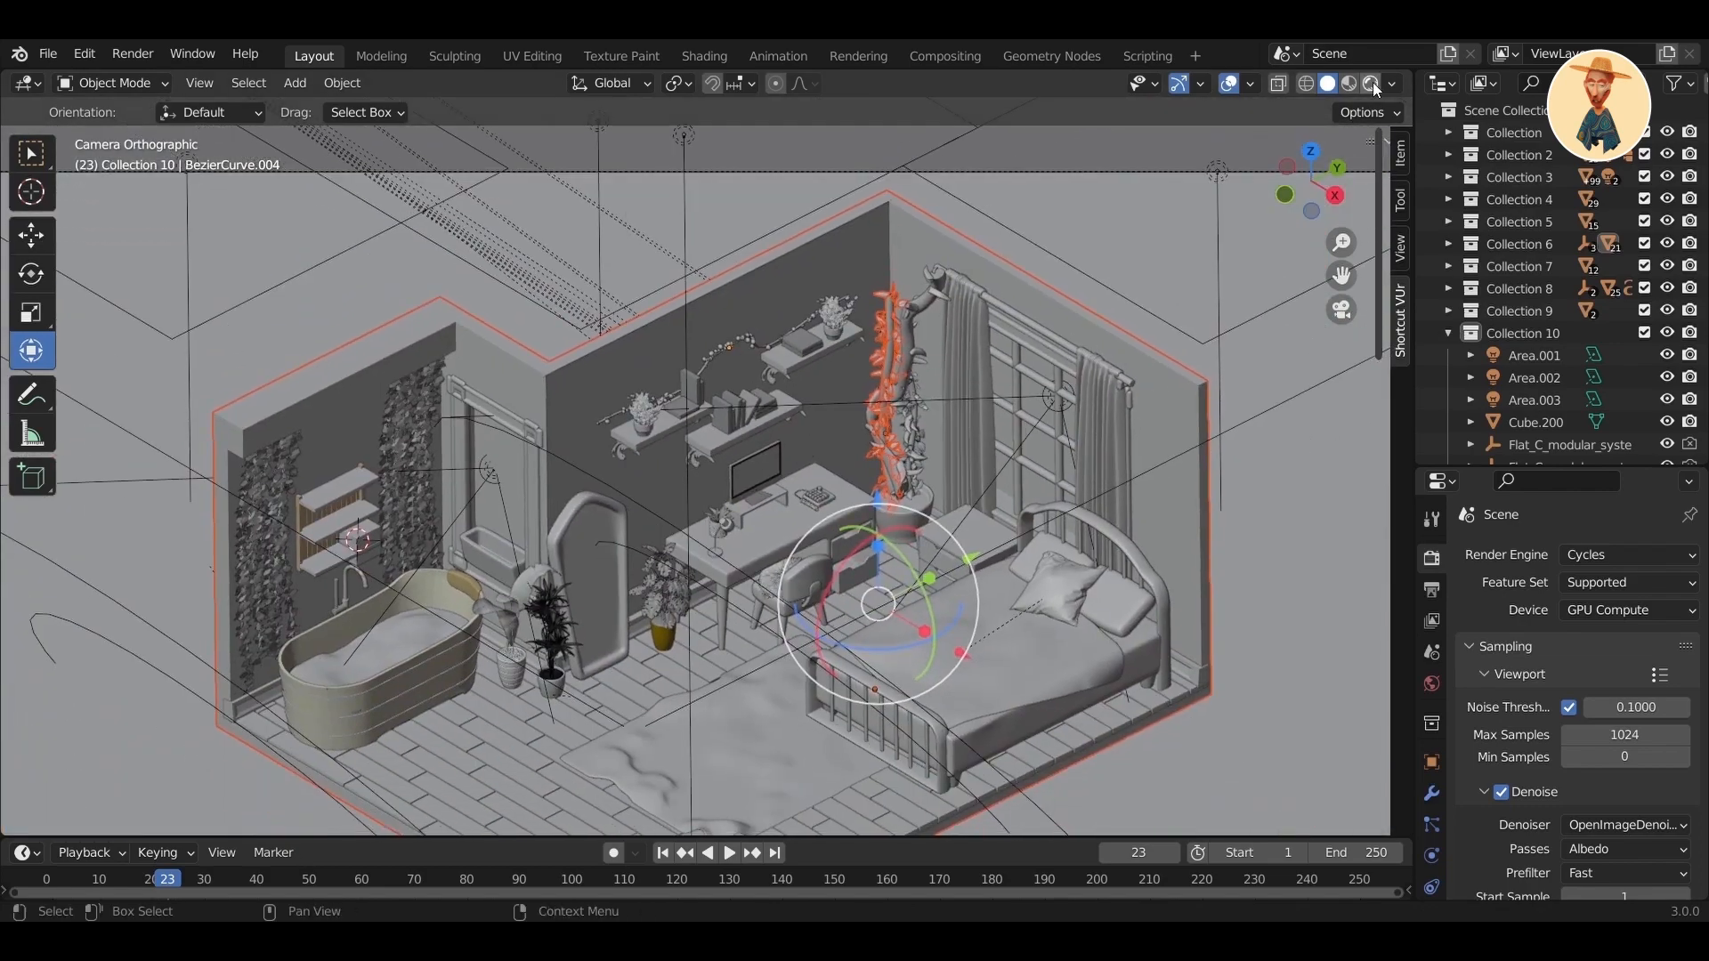
click(1371, 83)
click(872, 534)
key(ctrl+s)
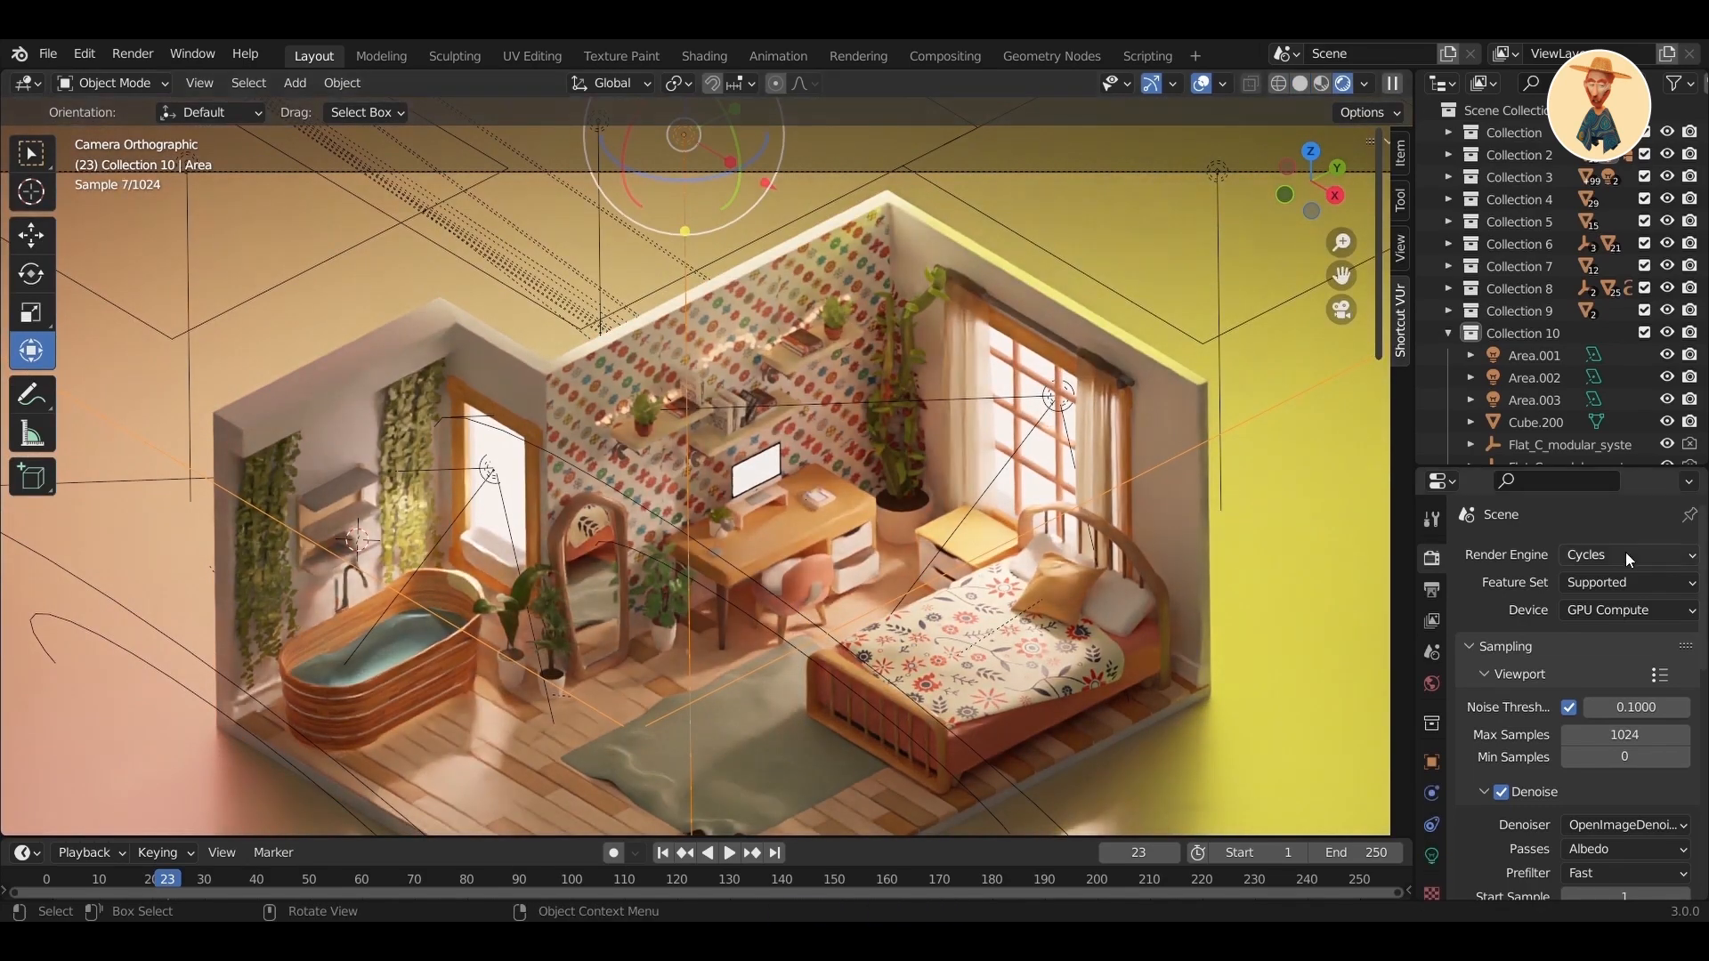
- Set the render engine to Eevee and return the viewport to solid shading around the bedside table
click(1327, 83)
mouse_move(1095, 392)
middle_down()
mouse_move(1052, 430)
mouse_move(951, 372)
mouse_move(741, 488)
middle_up()
scroll(1053, 430, up, 6)
key(shift+a)
click(992, 559)
drag(1032, 543, 890, 521)
key(Delete)
- Add a cylinder above the bedside table and rotate it about 90° around the X axis
key(shift+a)
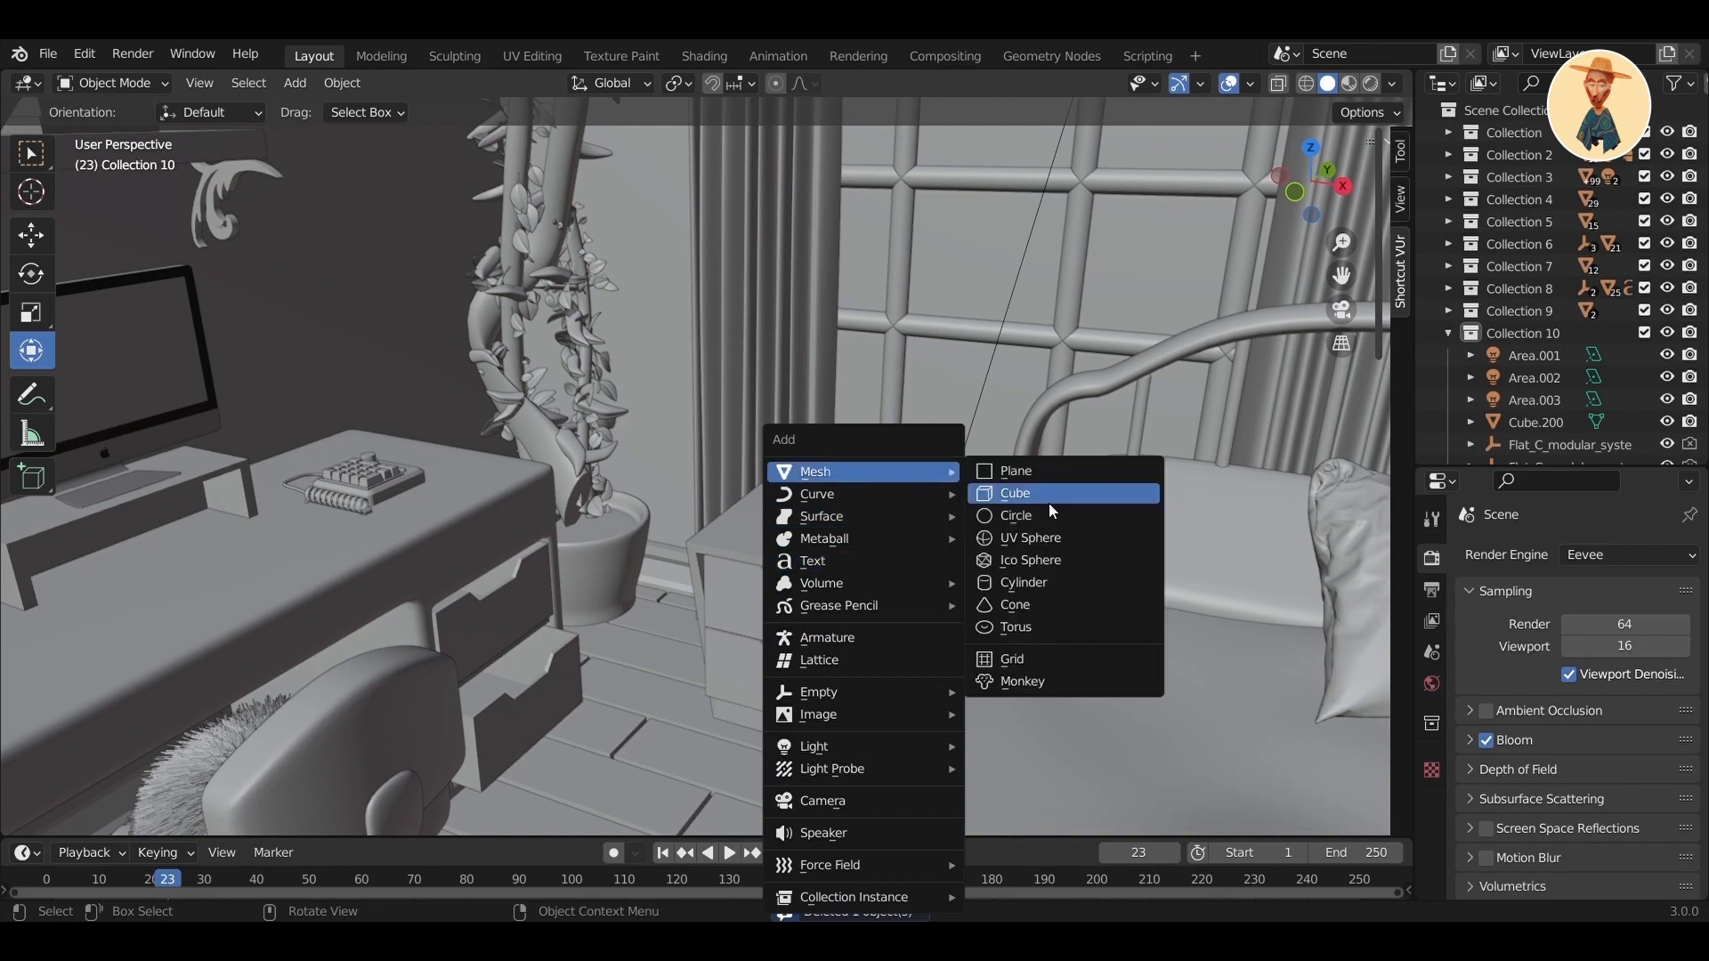
click(1024, 582)
drag(944, 535, 839, 472)
click(304, 742)
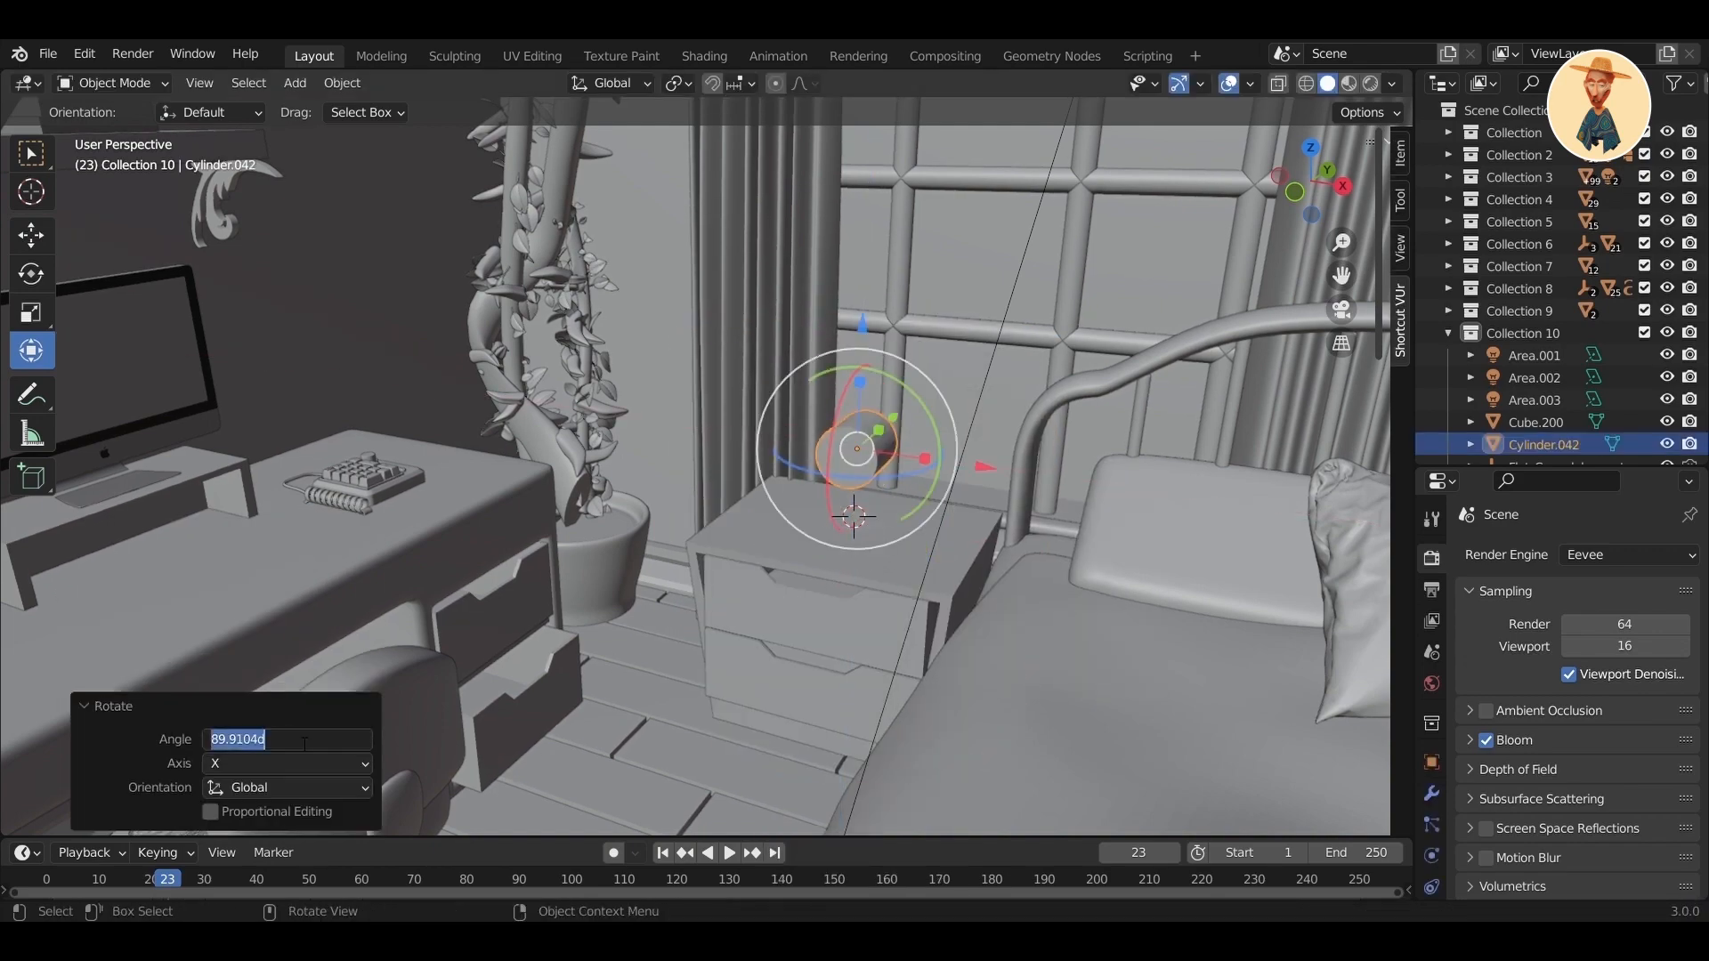
middle_drag(988, 541, 1145, 519)
- Flatten the cylinder along Y into a disc and rescale it to fit the bedside table
key(s)
key(y)
click(621, 538)
key(s)
click(1280, 580)
middle_drag(1280, 580, 901, 496)
- Inset the disc's front face by about 0.183 m and extrude it about 0.029 m inward to form a rim
key(Tab)
click(908, 485)
key(i)
click(899, 490)
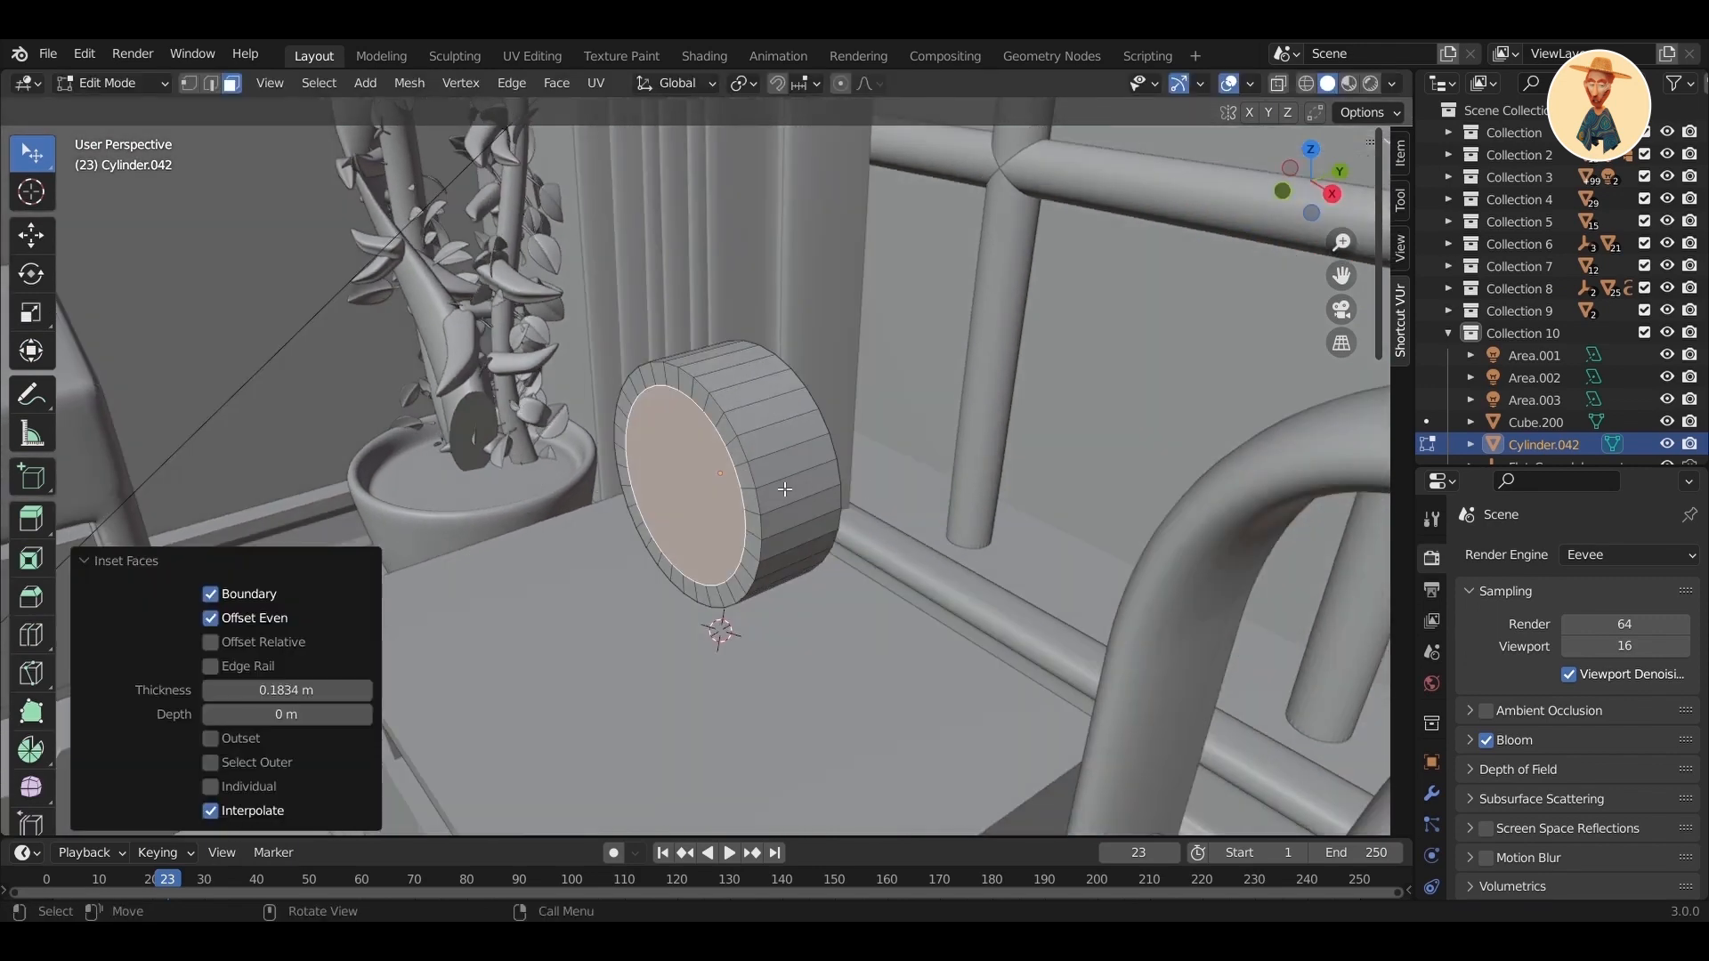
click(786, 488)
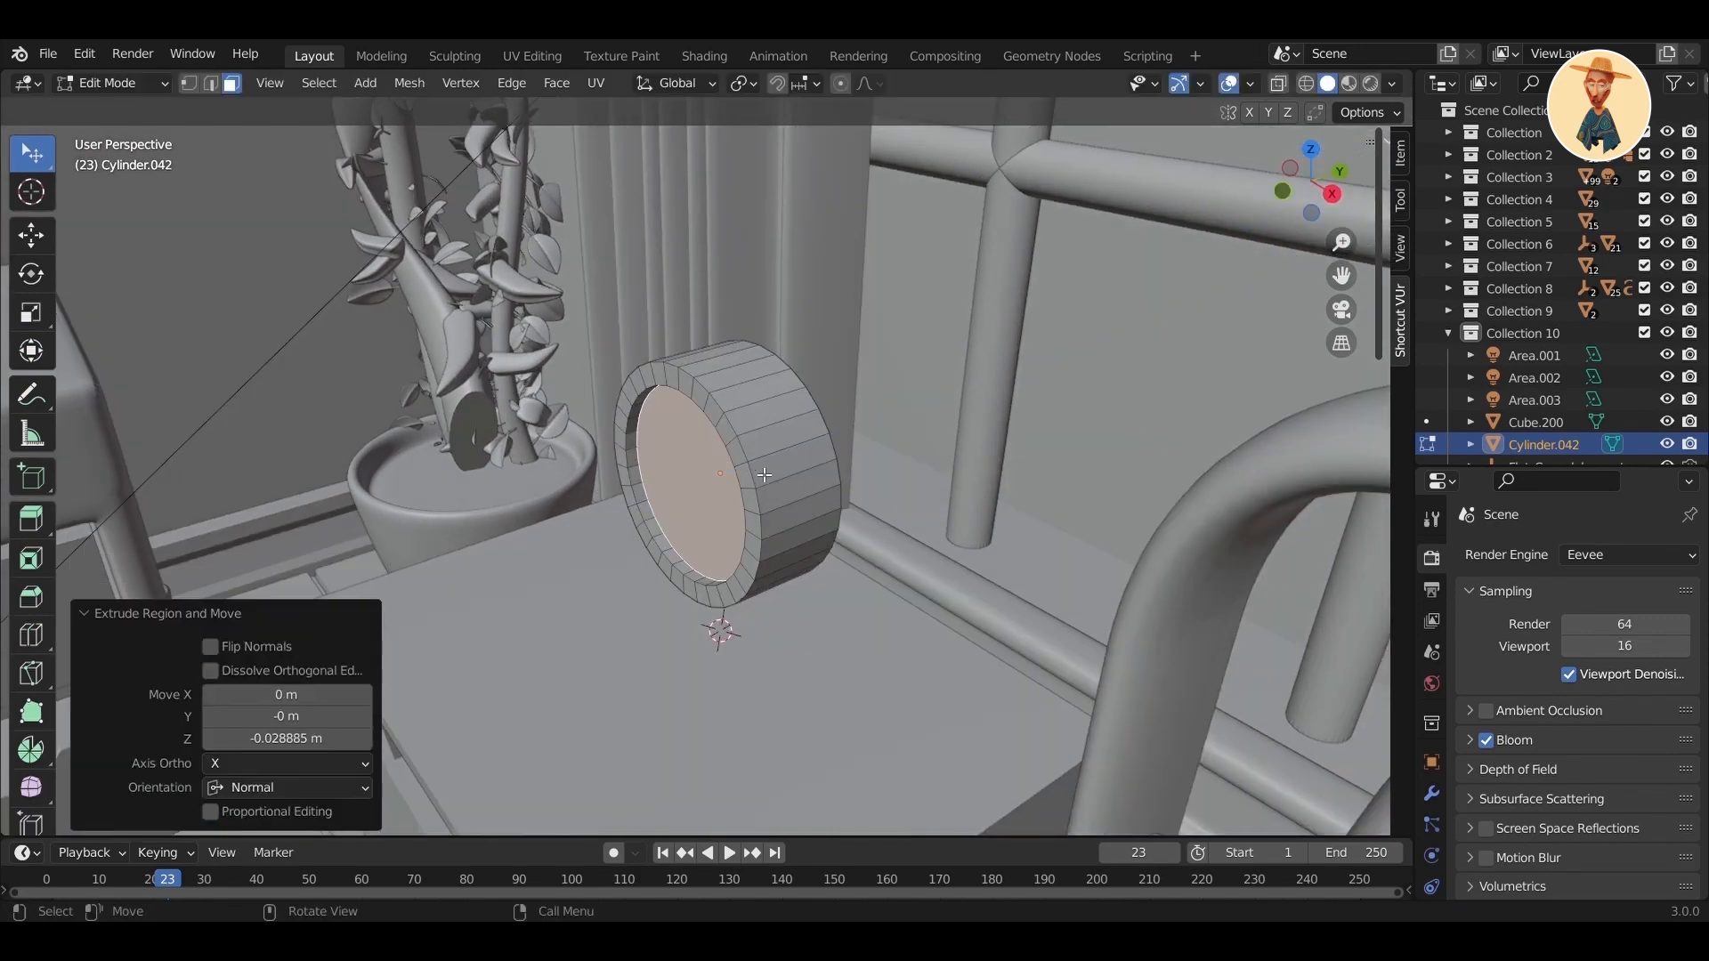
- Inset the recessed front face again and shift the inner face slightly to shape the clock dial
middle_drag(786, 478, 1029, 497)
scroll(806, 418, up, 2)
key(i)
click(1153, 468)
click(2, 131)
click(32, 235)
click(917, 351)
middle_drag(917, 365, 890, 410)
drag(890, 409, 875, 417)
middle_drag(874, 417, 940, 417)
scroll(988, 418, down, 2)
key(Tab)
- Give the clock body a level 2 subdivision and add one centred loop cut with factor 0
middle_drag(1043, 424, 650, 418)
key(ctrl+2)
key(Tab)
click(734, 394)
right_click(924, 461)
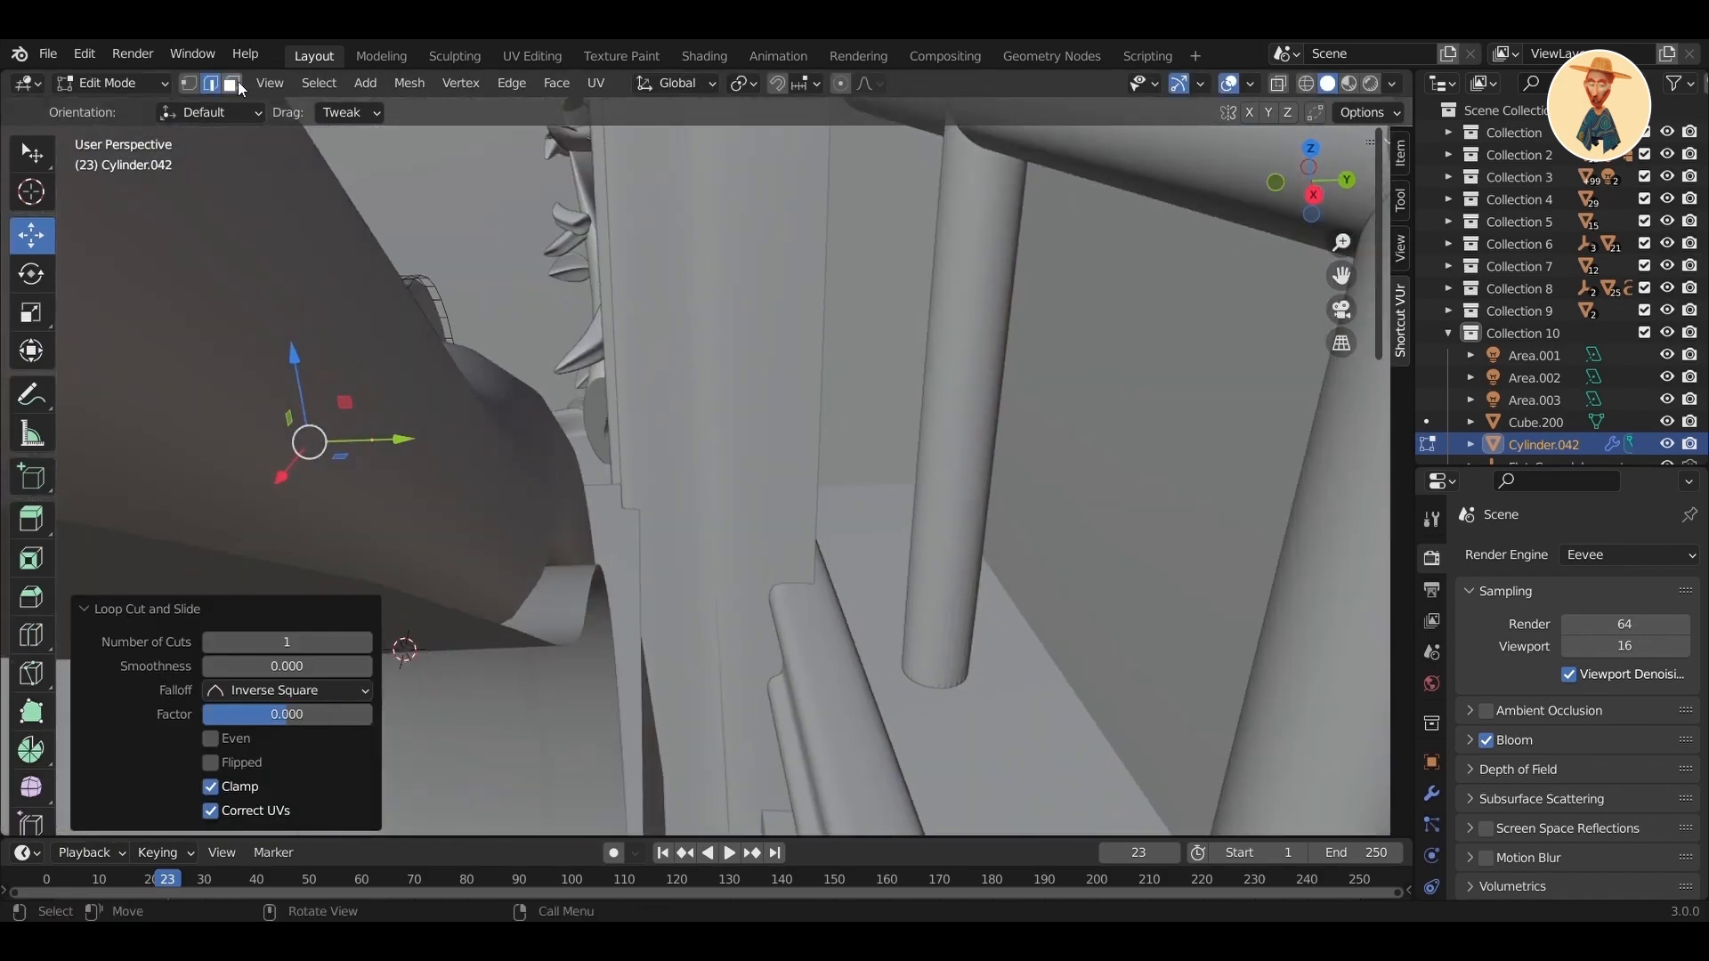
- Inset the back face of the clock body
click(232, 83)
middle_drag(276, 348, 345, 351)
click(406, 449)
key(i)
click(454, 412)
- Select the faces at the back of the clock body and scale them to 0.838 to taper it
middle_drag(454, 412, 692, 495)
middle_drag(900, 400, 632, 386)
alt+shift+click(632, 386)
key(s)
click(554, 360)
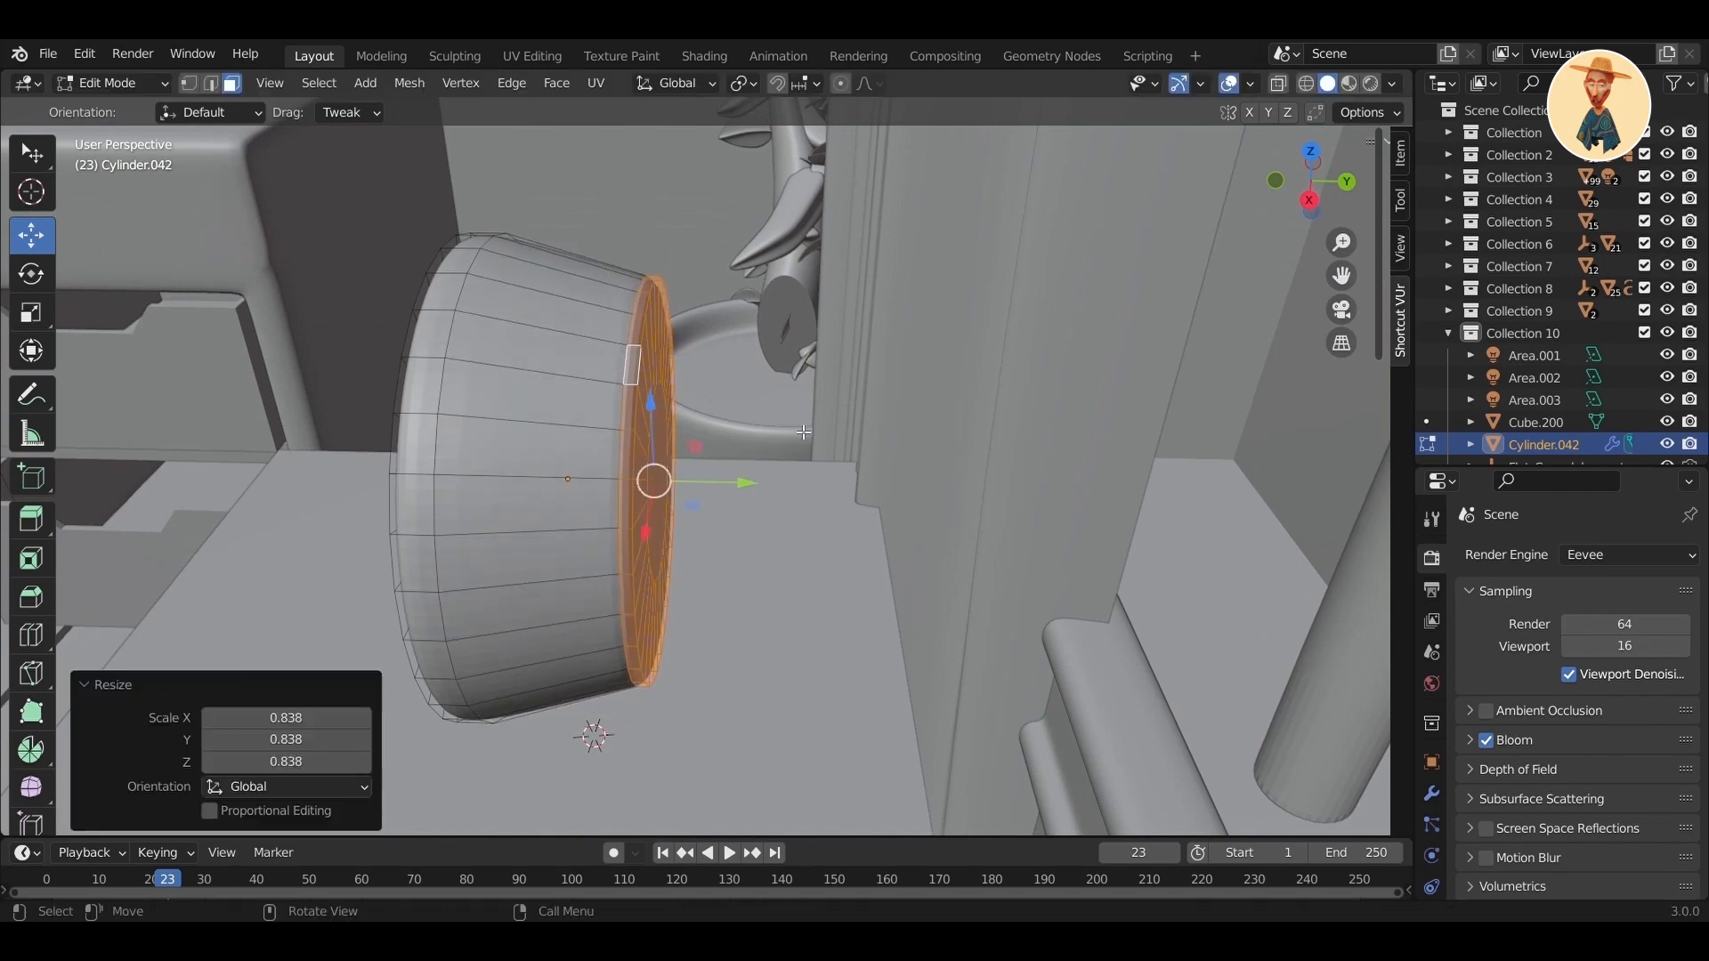
- Rescale the face loop at the clock's back edge and move it forward along Y to round the rear
alt+click(625, 364)
key(s)
click(756, 473)
drag(739, 483, 683, 486)
key(s)
click(750, 454)
middle_drag(750, 455, 812, 497)
key(Tab)
key(Tab)
- Inset the clock's dial face once more and adjust the clock body's position above the bedside table
key(alt+a)
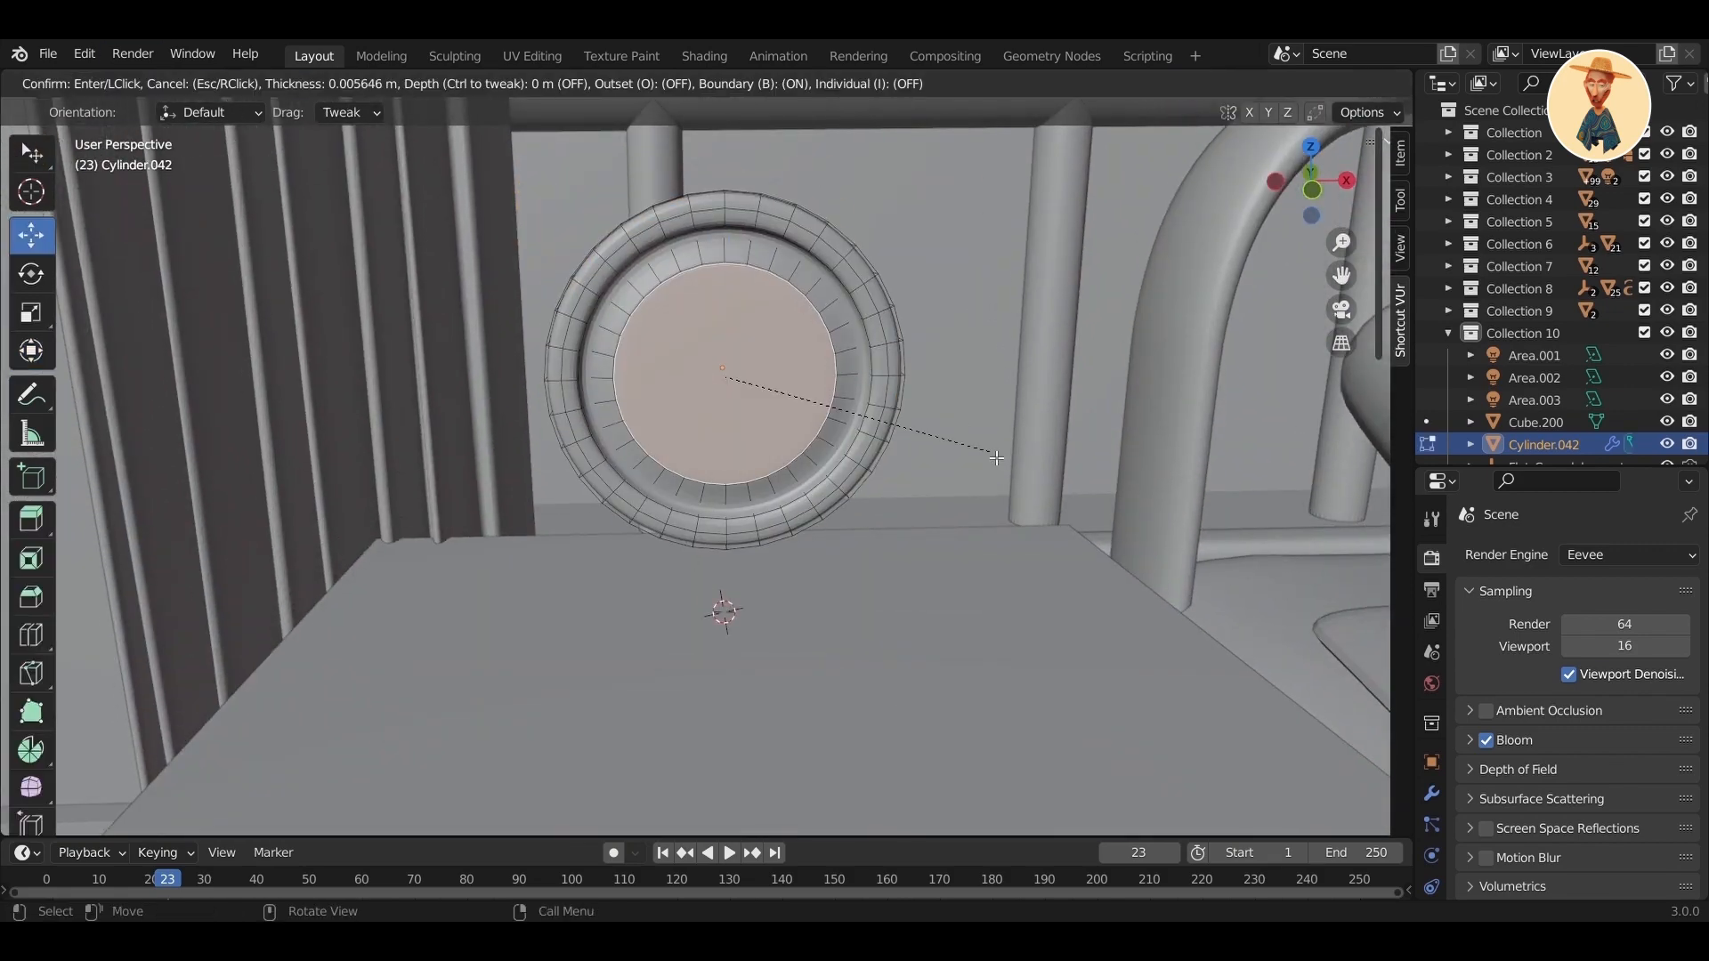
click(996, 457)
key(Tab)
middle_drag(996, 457, 909, 426)
drag(692, 237, 735, 345)
mouse_move(748, 346)
middle_down()
mouse_move(703, 339)
mouse_move(771, 349)
middle_up()
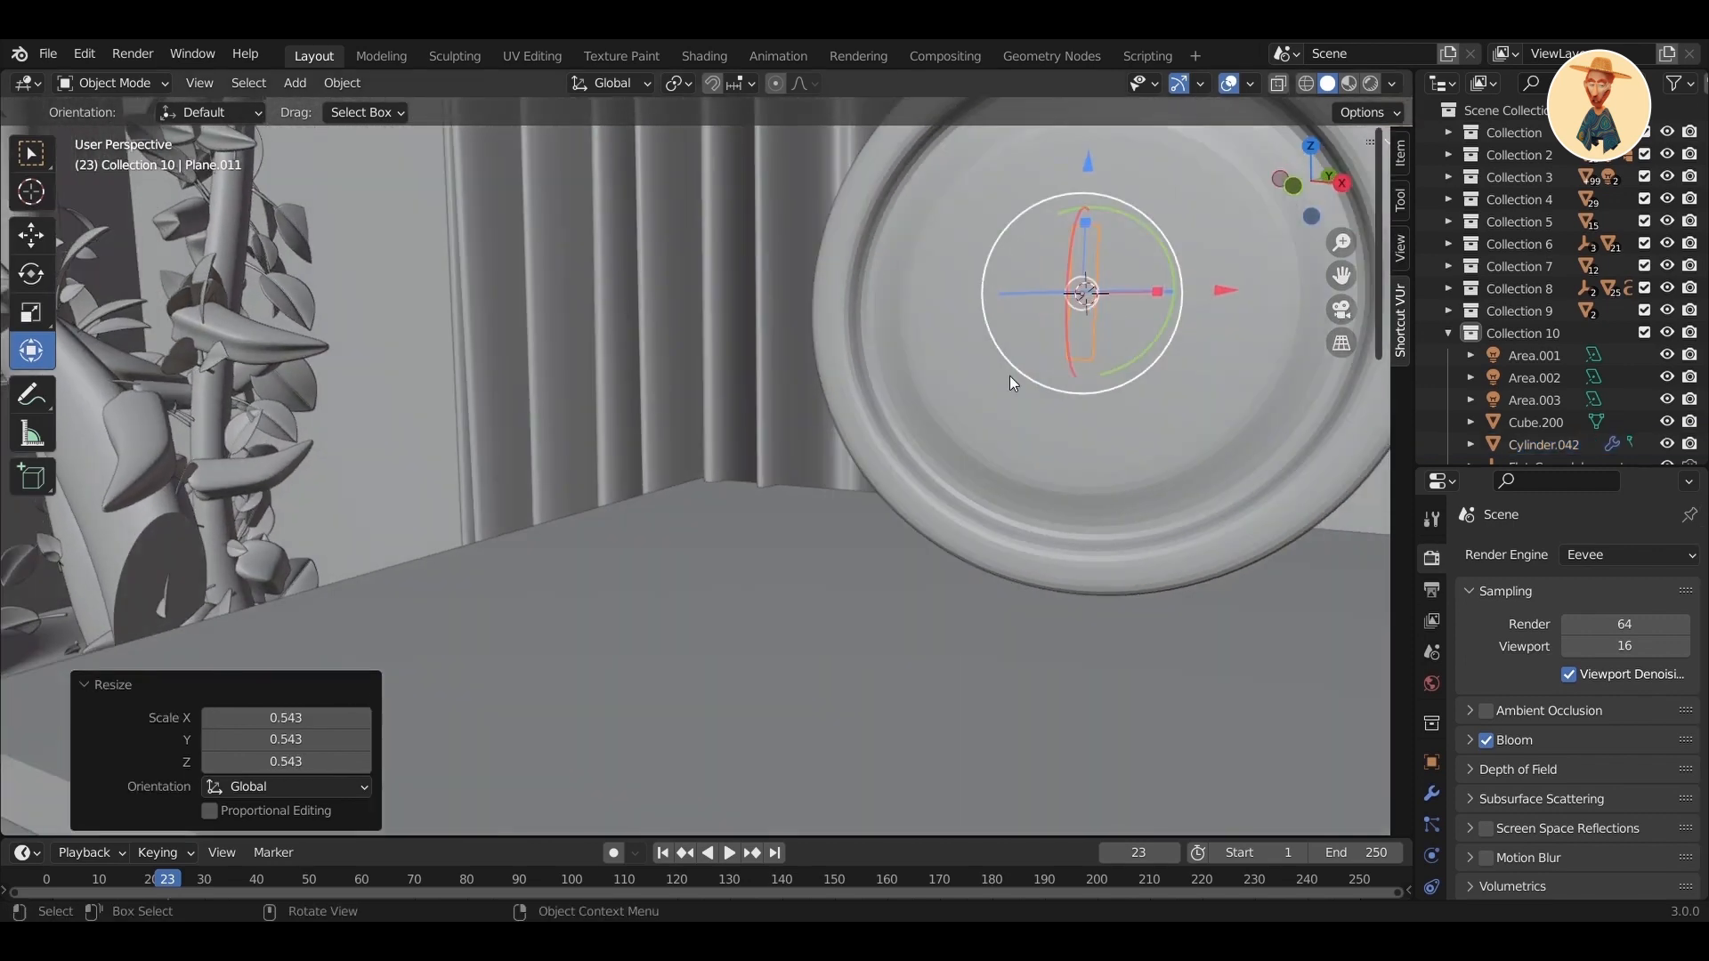
- Add a loop cut with factor -0.744 near the upper end of the narrow plane on the dial
middle_drag(1163, 446, 794, 558)
key(Tab)
scroll(792, 559, up, 3)
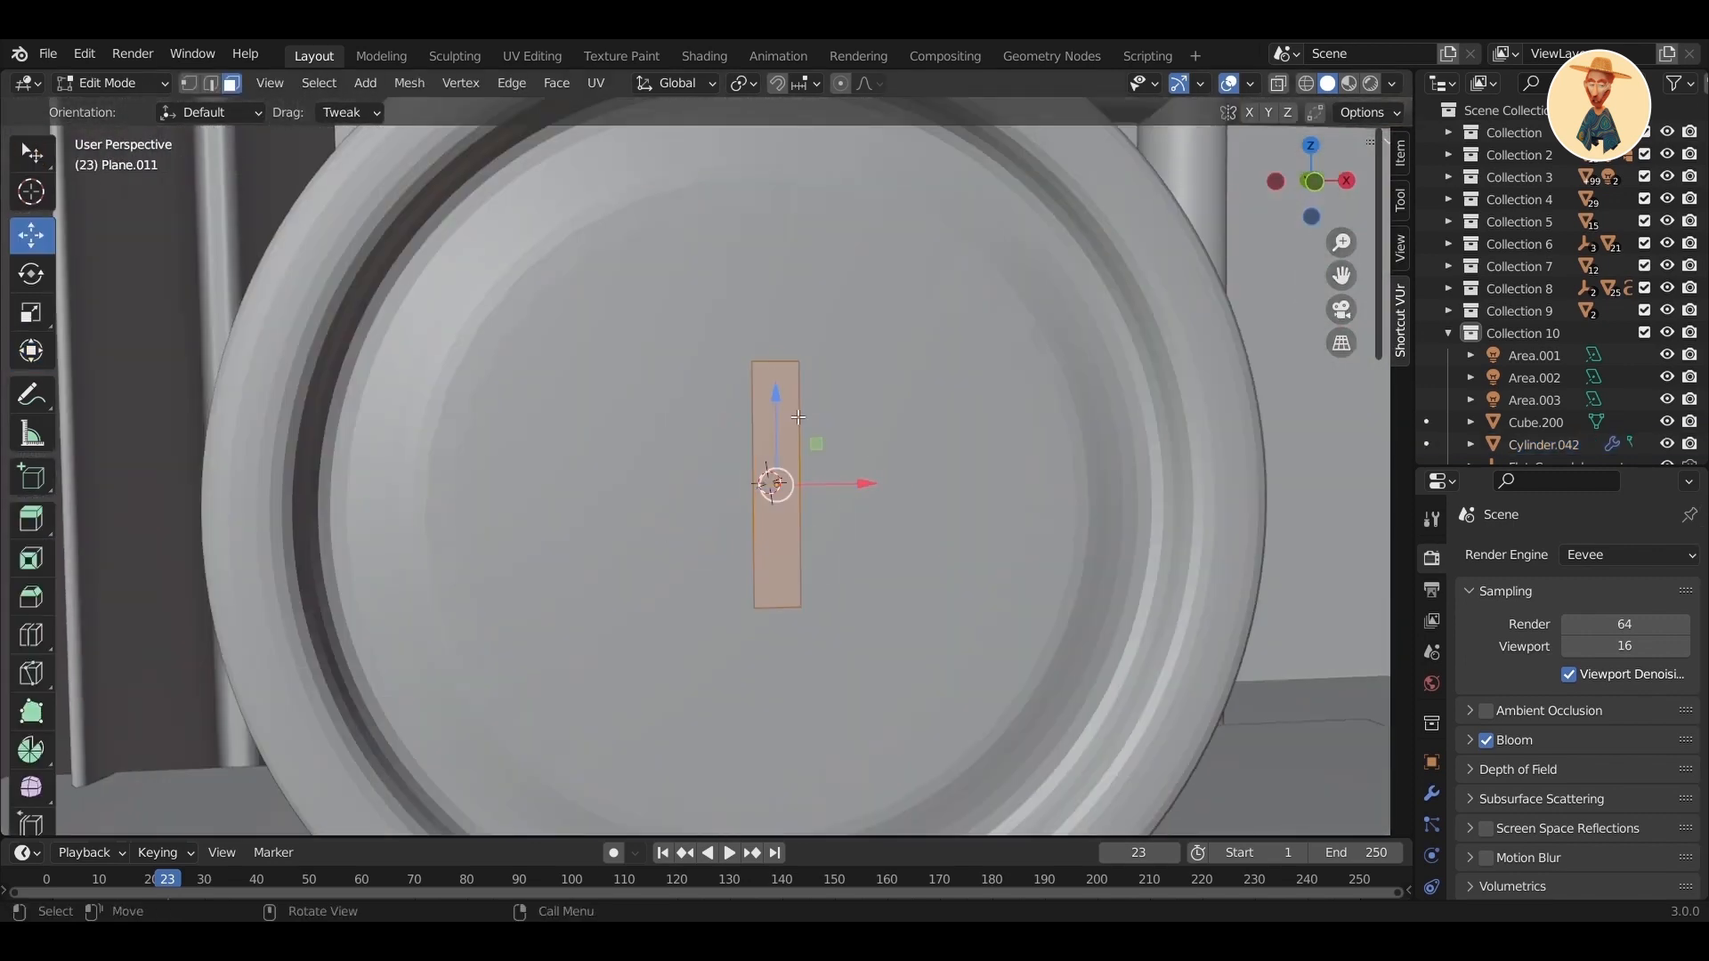
click(775, 485)
click(776, 393)
scroll(775, 393, up, 4)
shift+middle_drag(840, 299, 735, 363)
scroll(735, 363, down, 4)
scroll(736, 363, up, 4)
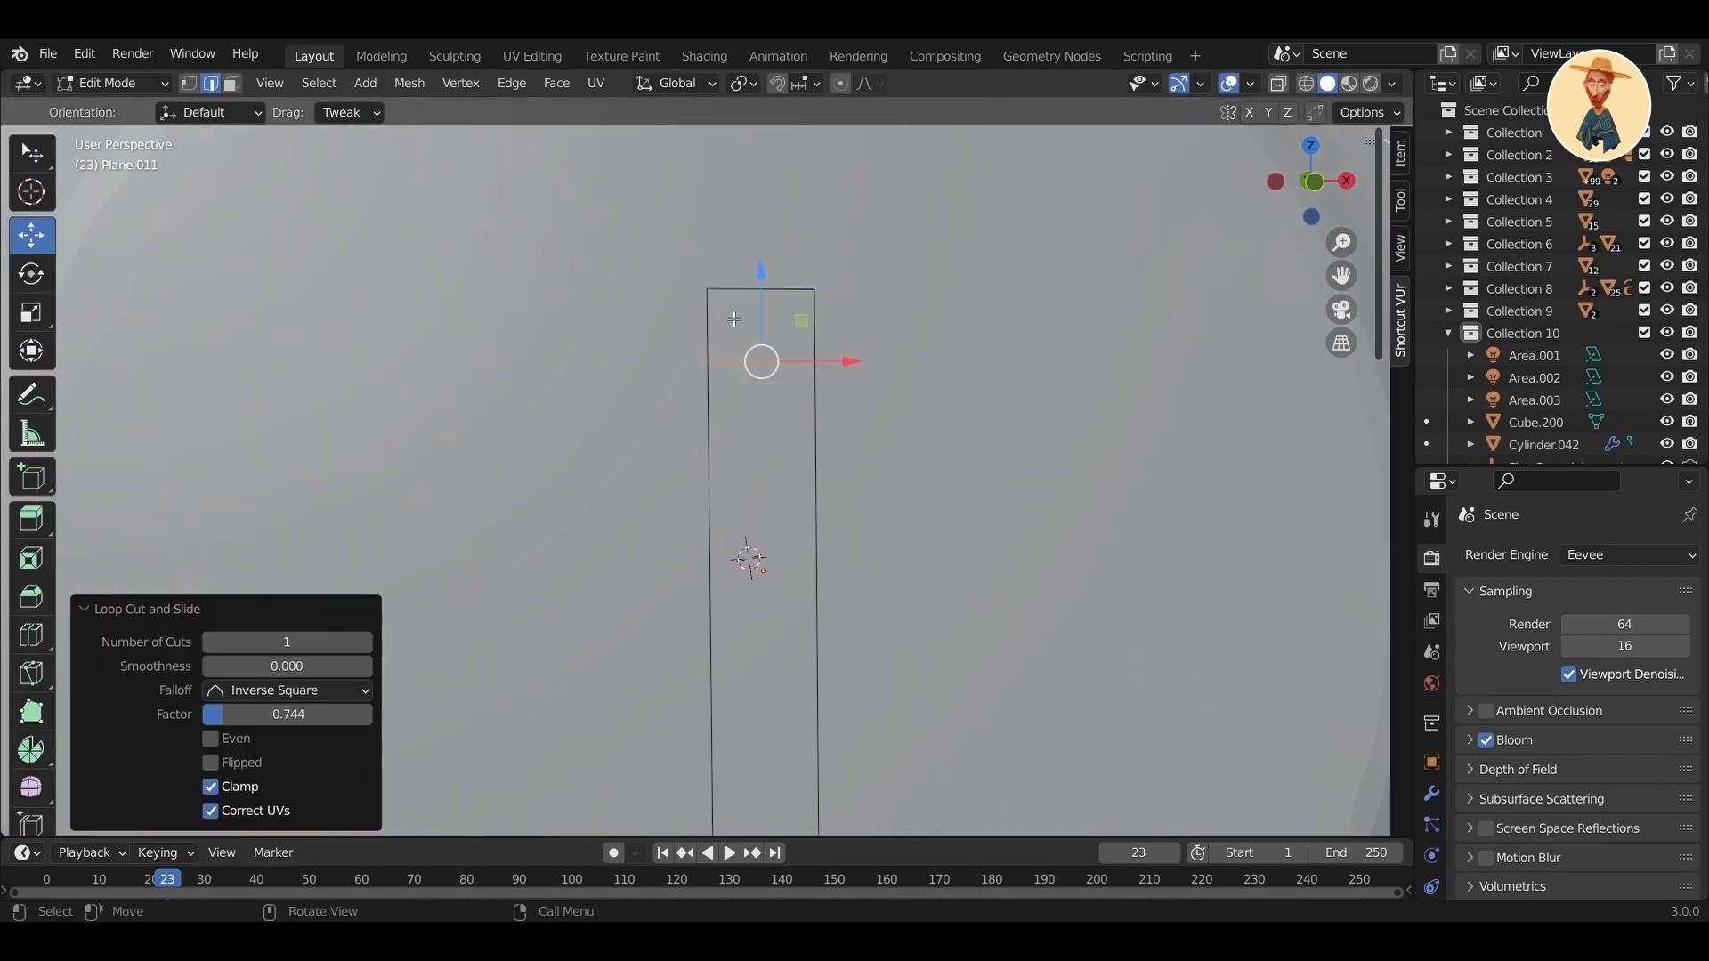
- Extrude the two side edges of the plane's upper segment outward along X to widen the arrowhead base
click(211, 84)
click(709, 331)
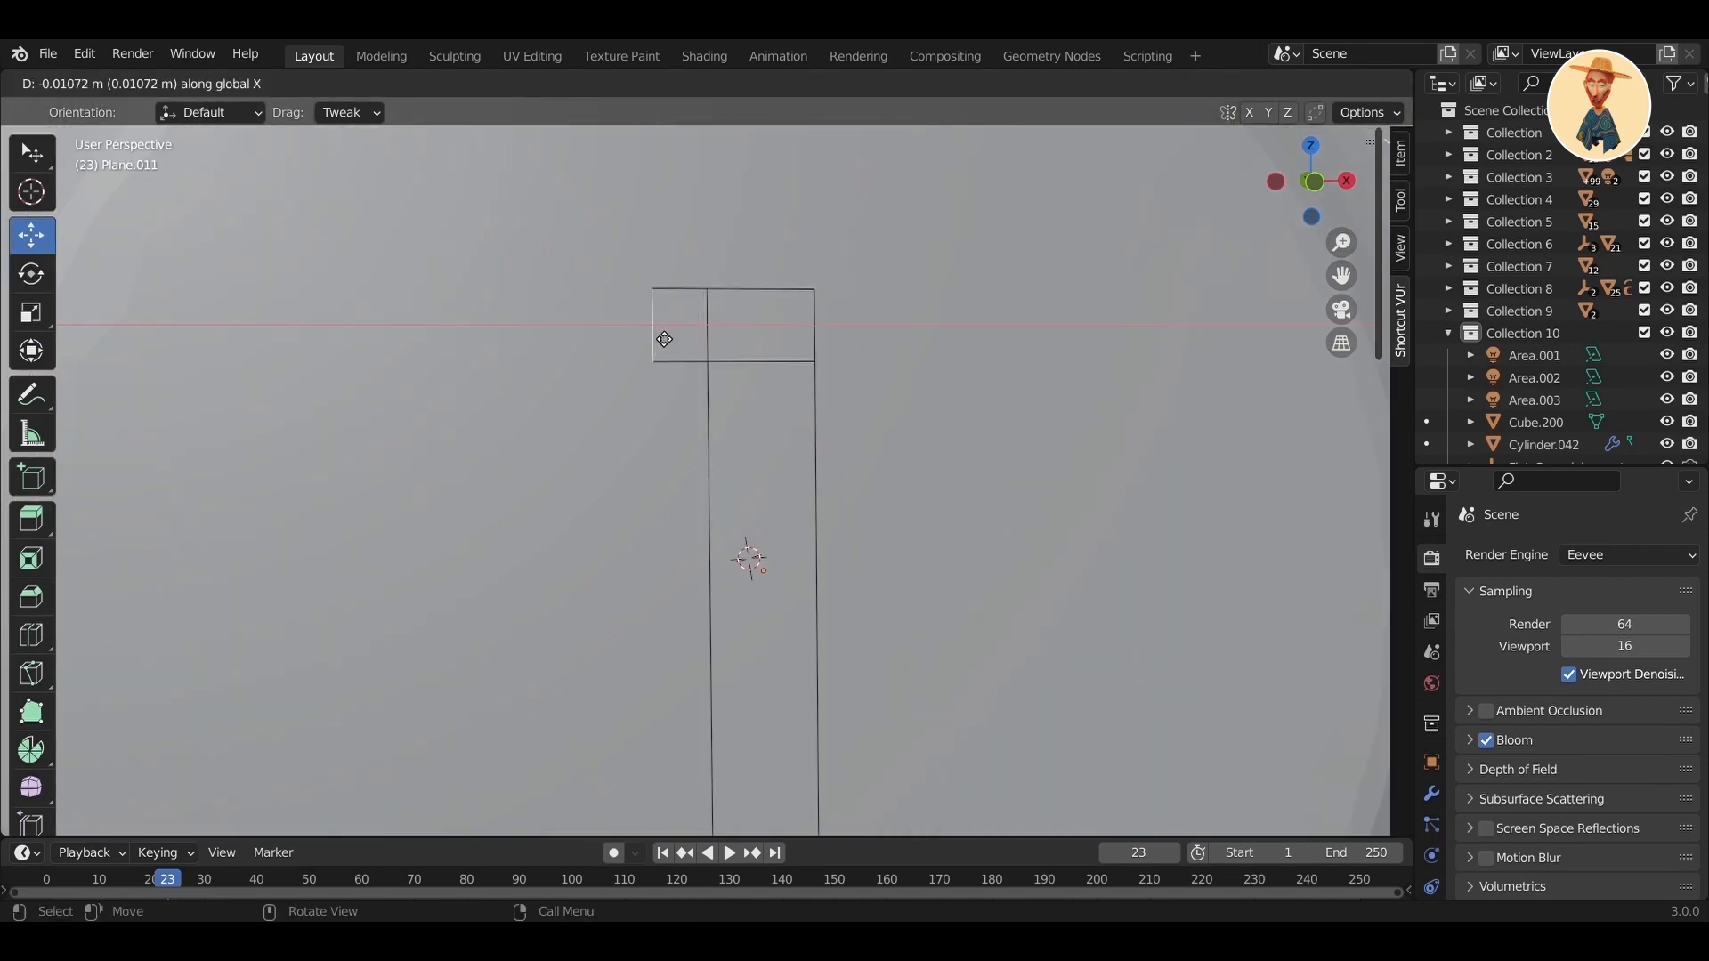
drag(647, 340, 646, 341)
click(817, 338)
drag(899, 343, 900, 343)
- Raise the arrowhead's upper edge and scale it to 0.271 along X to form a point
click(849, 301)
drag(759, 200, 759, 130)
middle_drag(760, 130, 1236, 144)
click(18, 351)
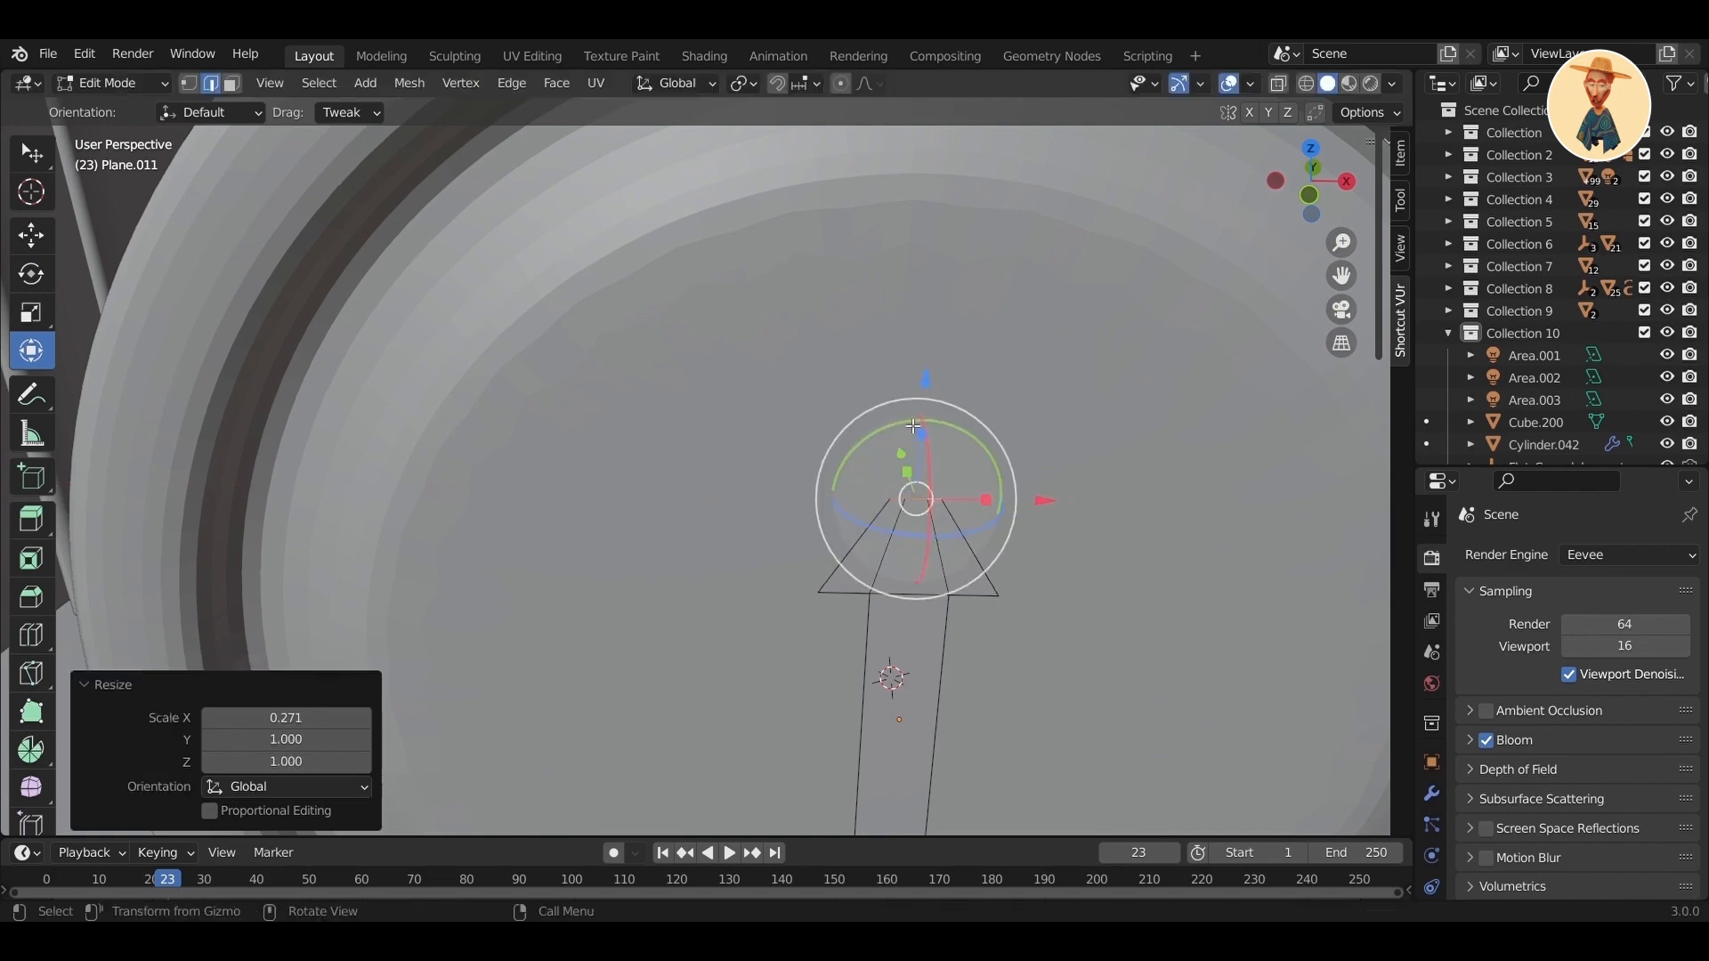
click(941, 452)
middle_drag(941, 451, 943, 553)
scroll(839, 470, down, 3)
- Extrude all faces of the arrow to give it thickness and smooth it with subdivision
key(Tab)
middle_drag(840, 469, 782, 387)
middle_drag(1010, 362, 793, 376)
key(Tab)
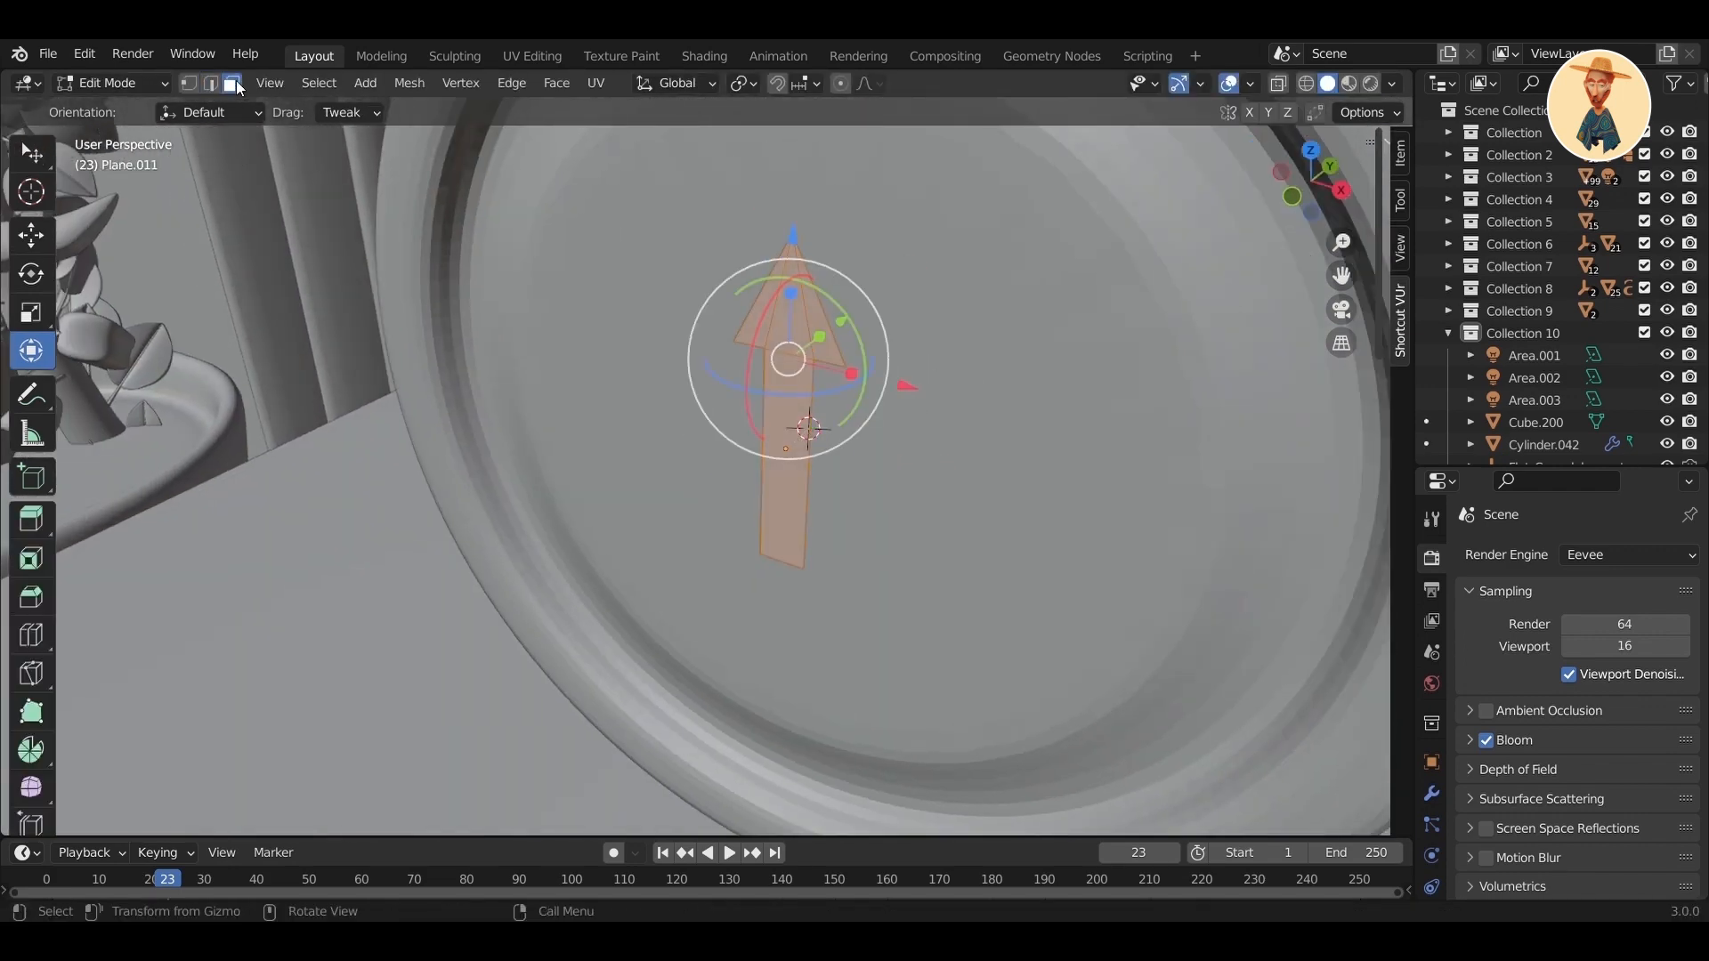
right_click(832, 345)
click(819, 345)
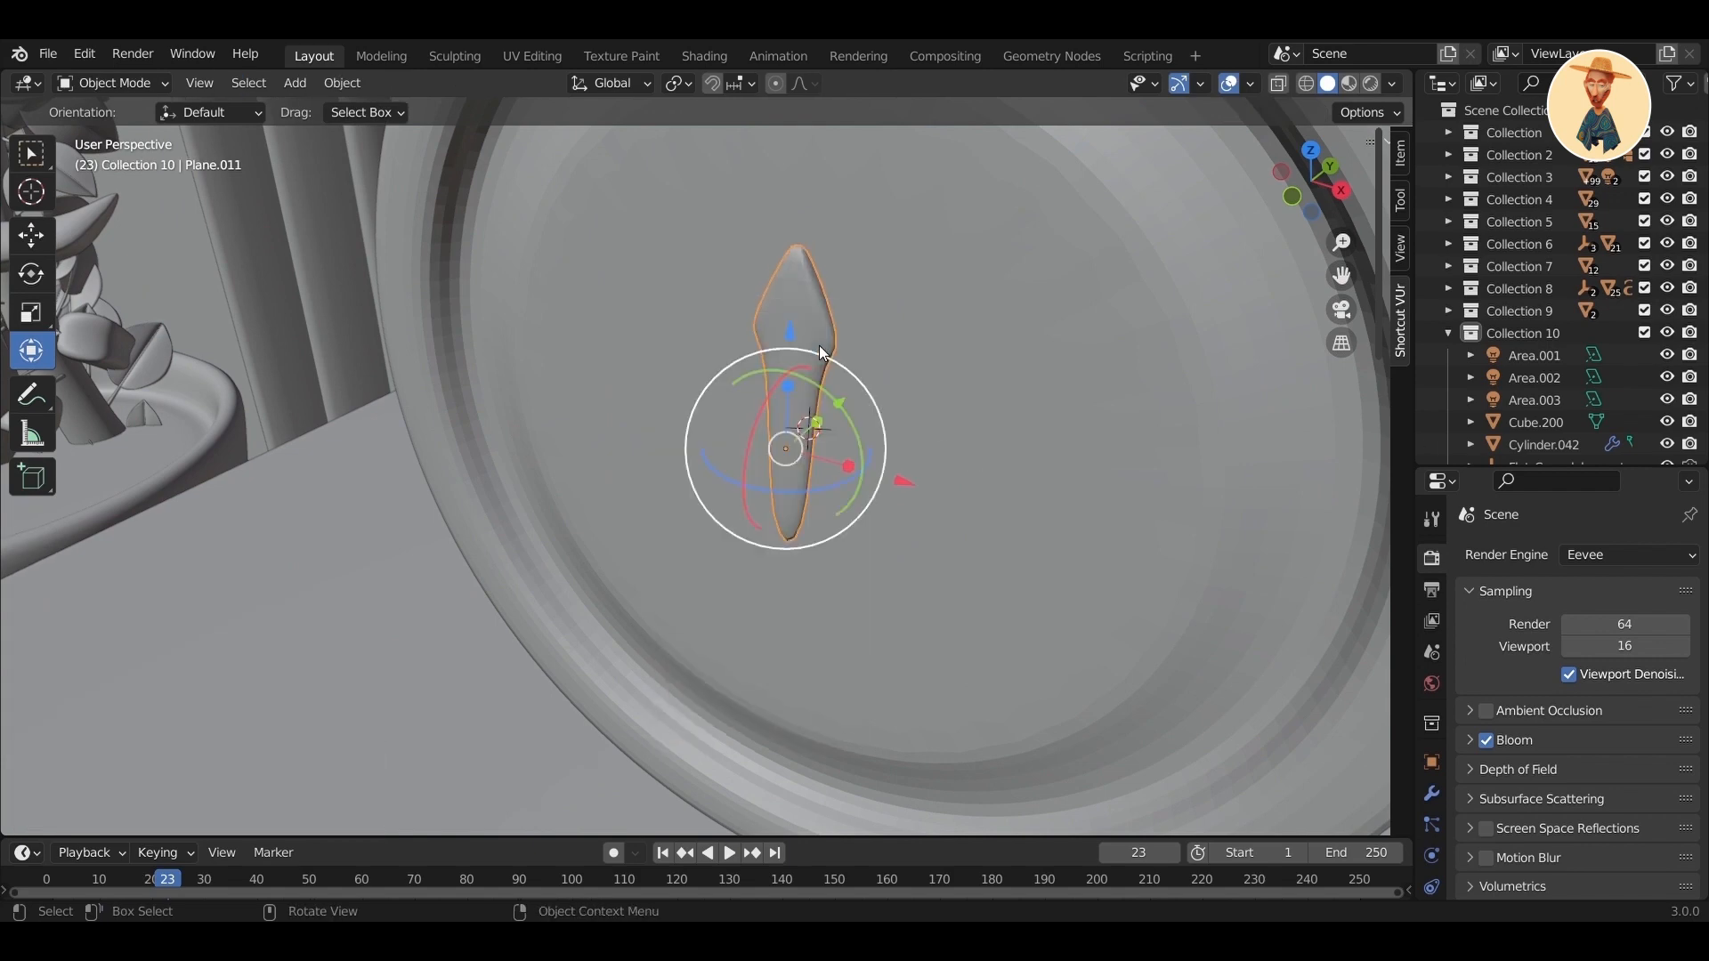
middle_drag(819, 345, 856, 345)
- Add loop cuts close to the arrow's edges to sharpen its smoothed shape
key(Tab)
key(ctrl+r)
click(927, 519)
click(939, 523)
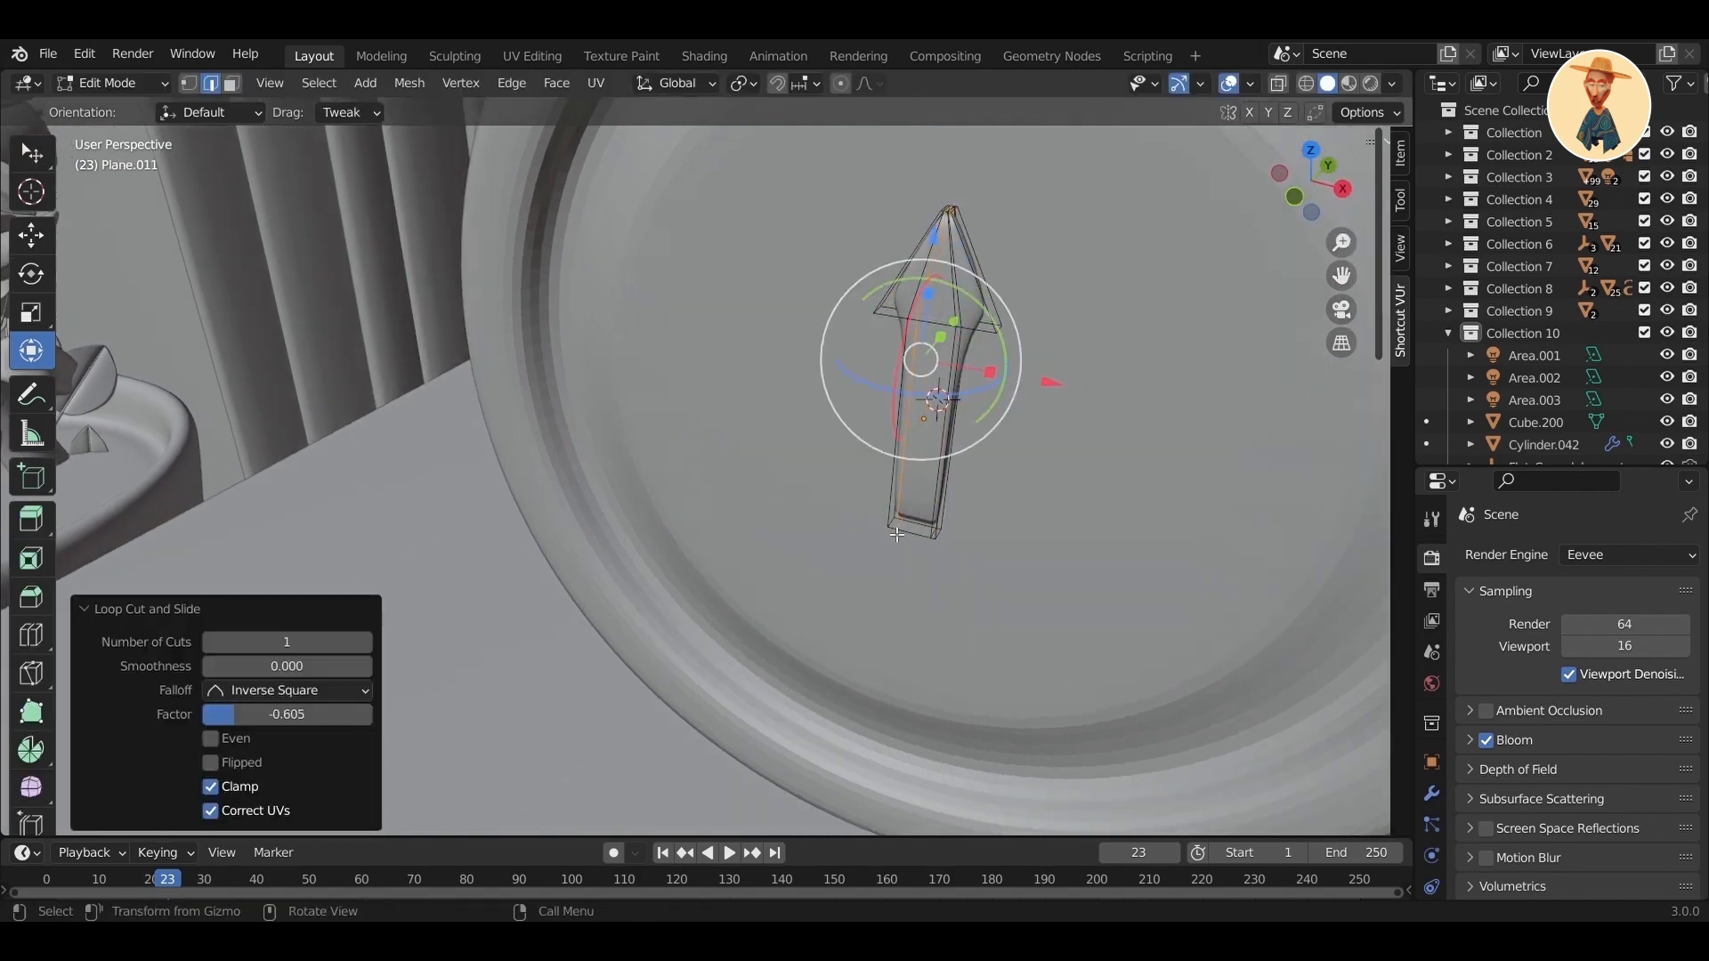
middle_drag(898, 533, 631, 488)
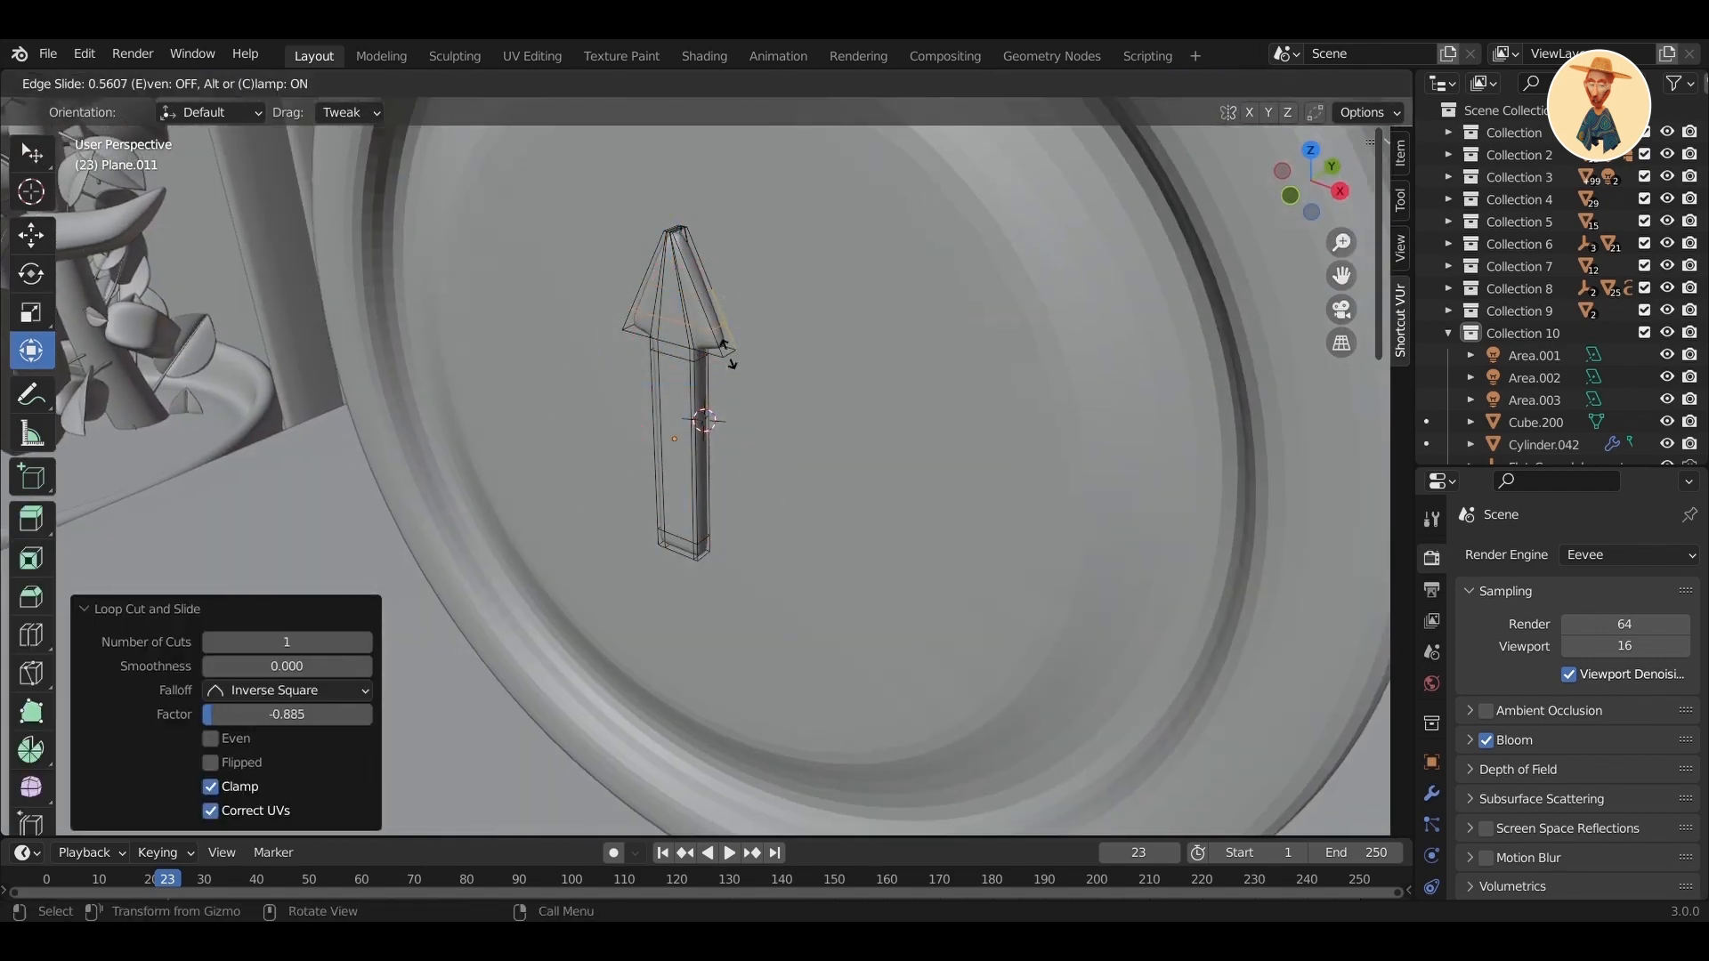
middle_drag(710, 267, 703, 470)
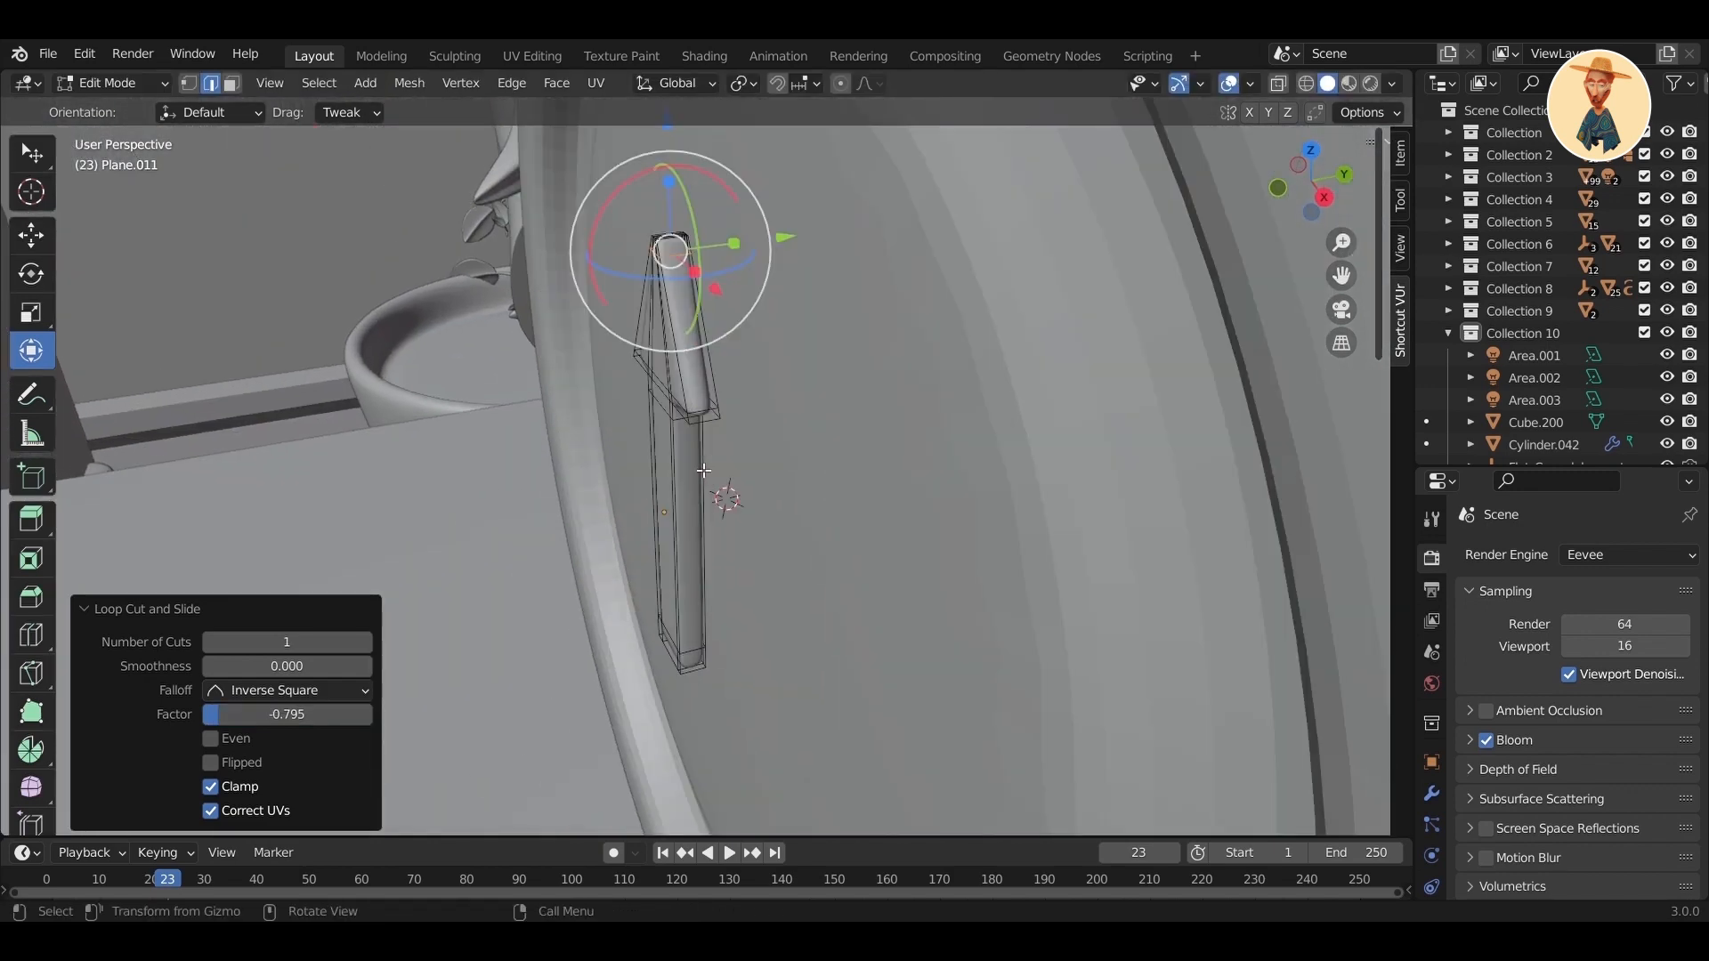
key(Tab)
middle_drag(698, 712, 775, 572)
- Select the lower end of the arrow's shaft and scale it to 0.503 to taper the clock hand
scroll(904, 544, up, 3)
key(Tab)
alt+click(881, 263)
scroll(847, 296, up, 4)
scroll(775, 572, down, 6)
shift+middle_drag(939, 294, 1057, 261)
key(s)
click(899, 540)
scroll(899, 539, down, 4)
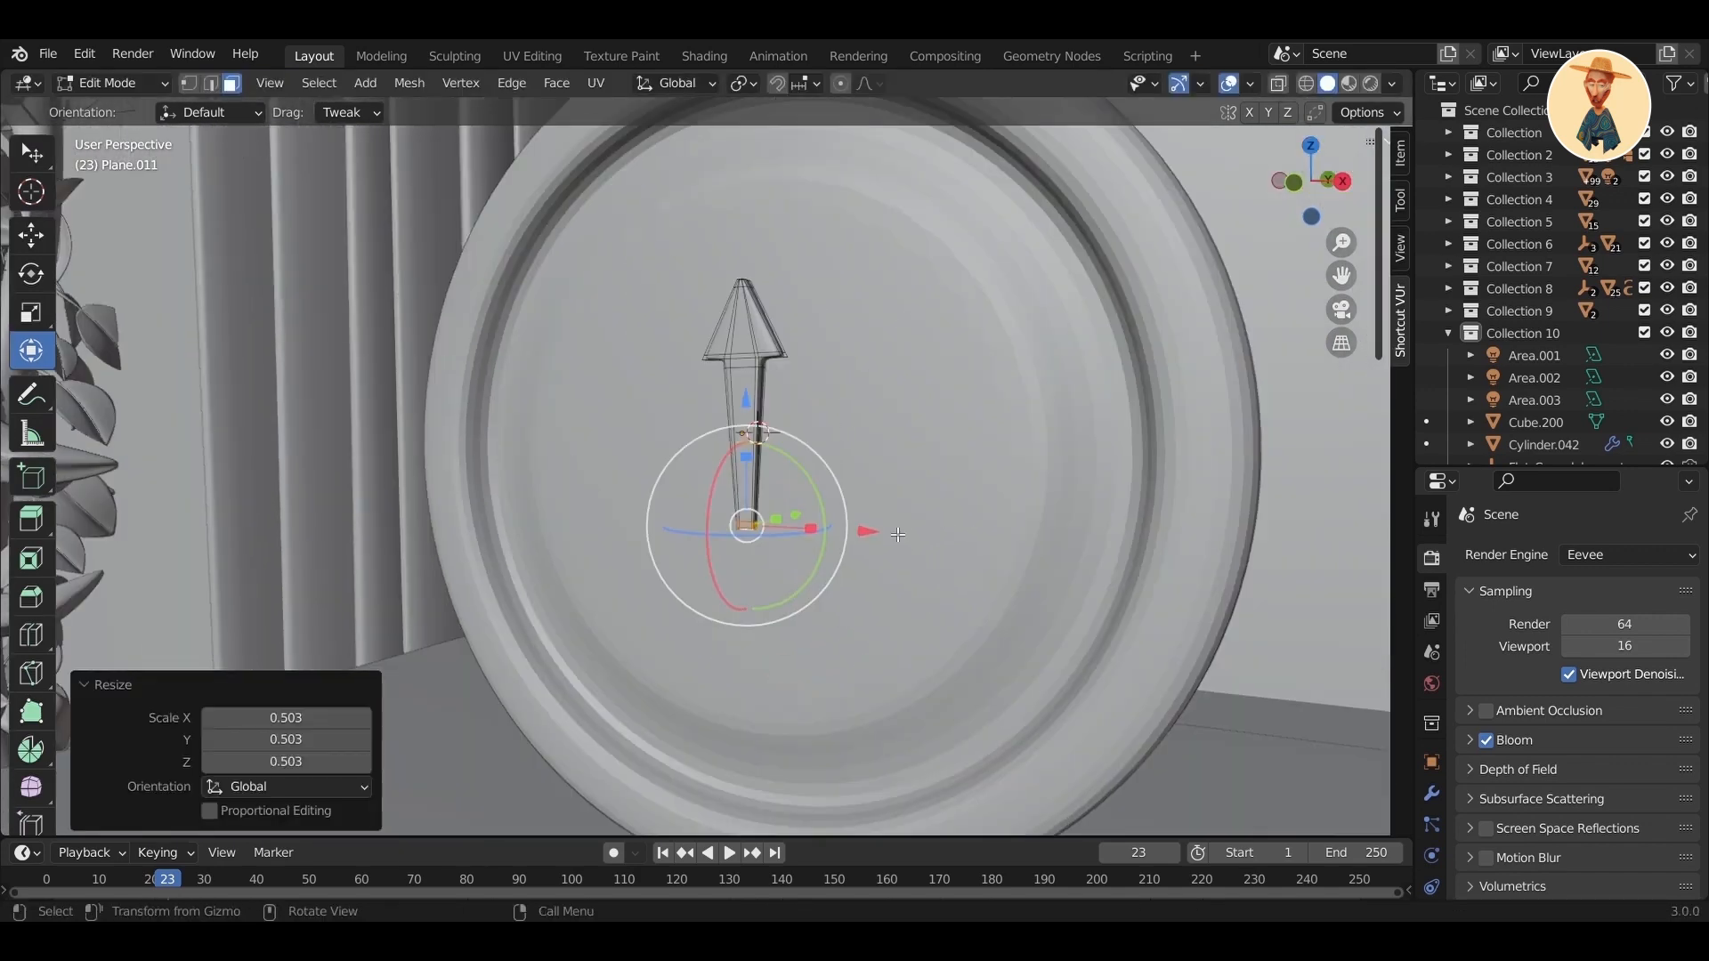
- Raise the arrow-shaped clock hand about 0.054 m along Z
shift+middle_drag(751, 314, 963, 303)
key(Tab)
drag(963, 303, 963, 217)
middle_drag(963, 217, 993, 439)
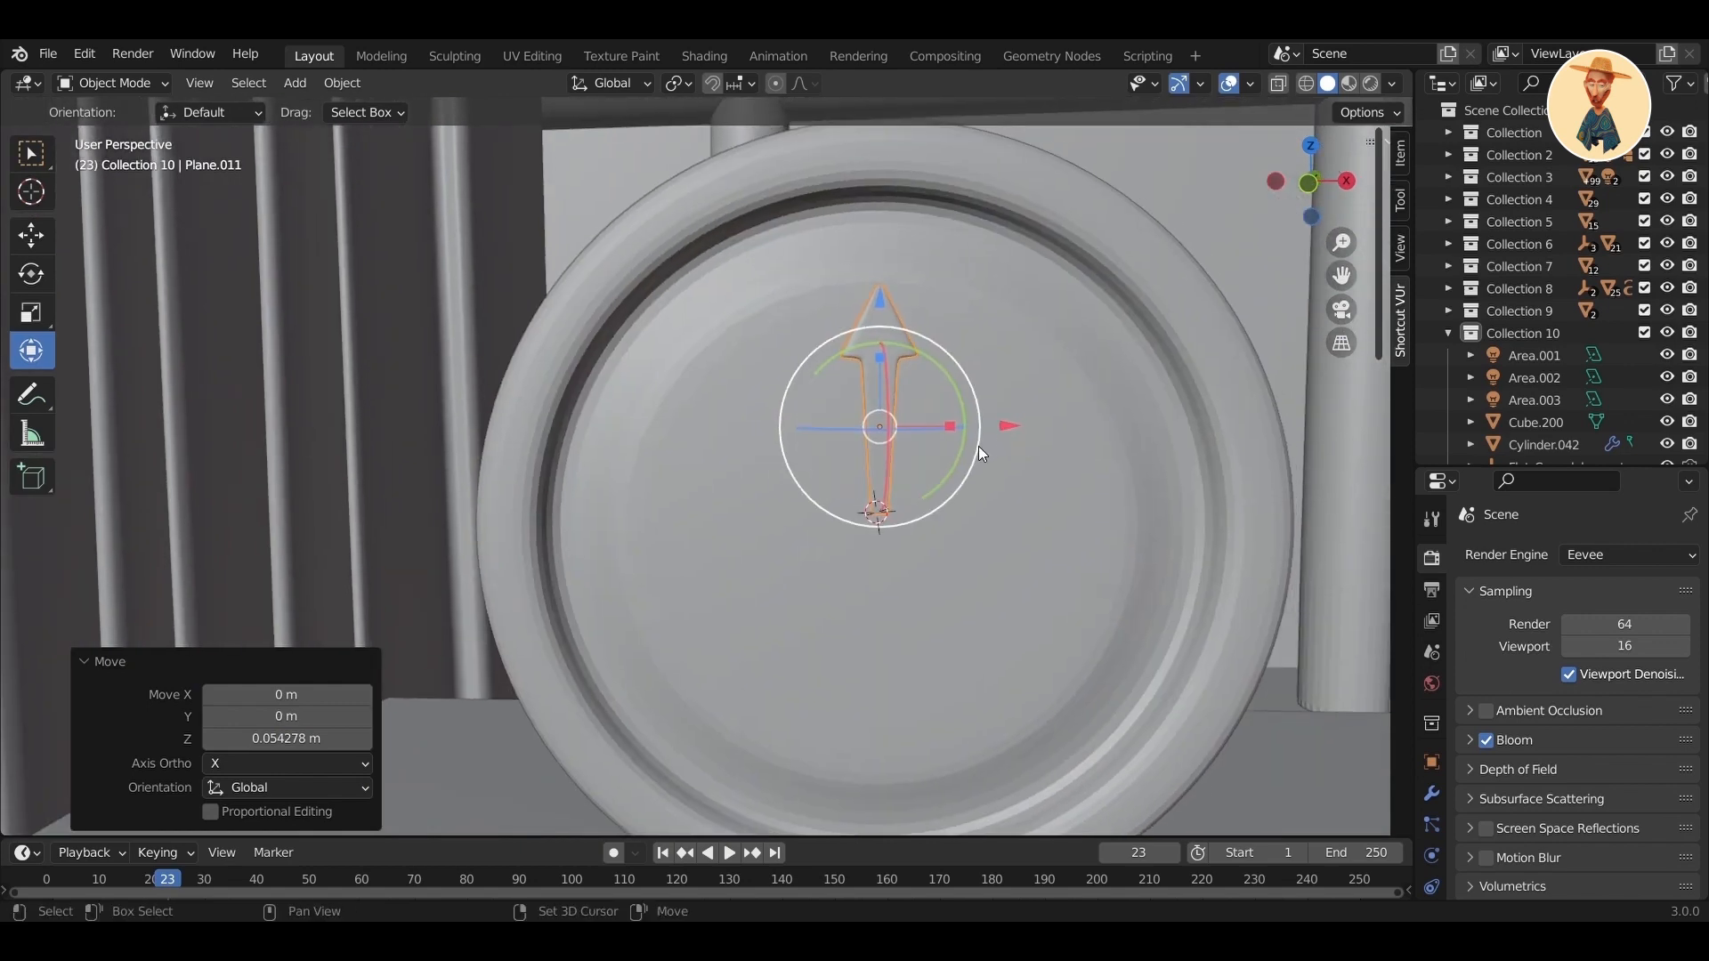
- Duplicate the clock hand, rotate the copy toward the upper right and move it to start at the dial's centre
key(shift+d)
key(x)
click(988, 450)
drag(972, 405, 978, 498)
drag(1027, 430, 1093, 437)
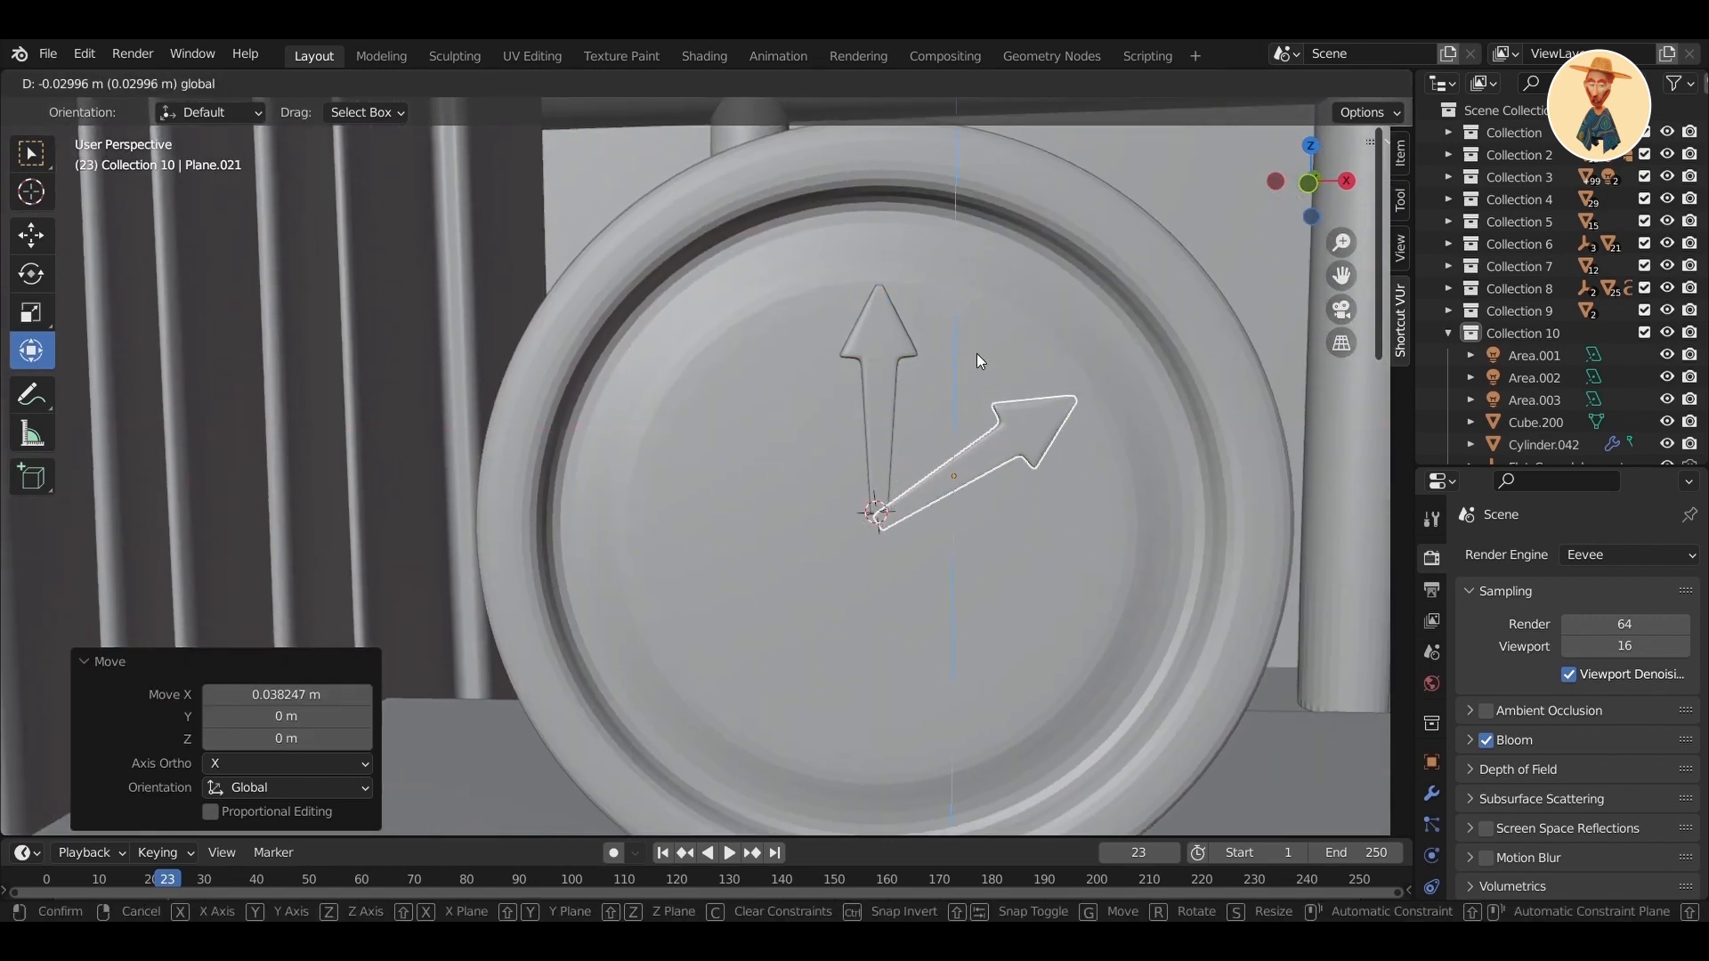
click(1076, 479)
- Lower the upright clock hand about 0.025 m along Z so its base crosses the tilted hand
click(877, 378)
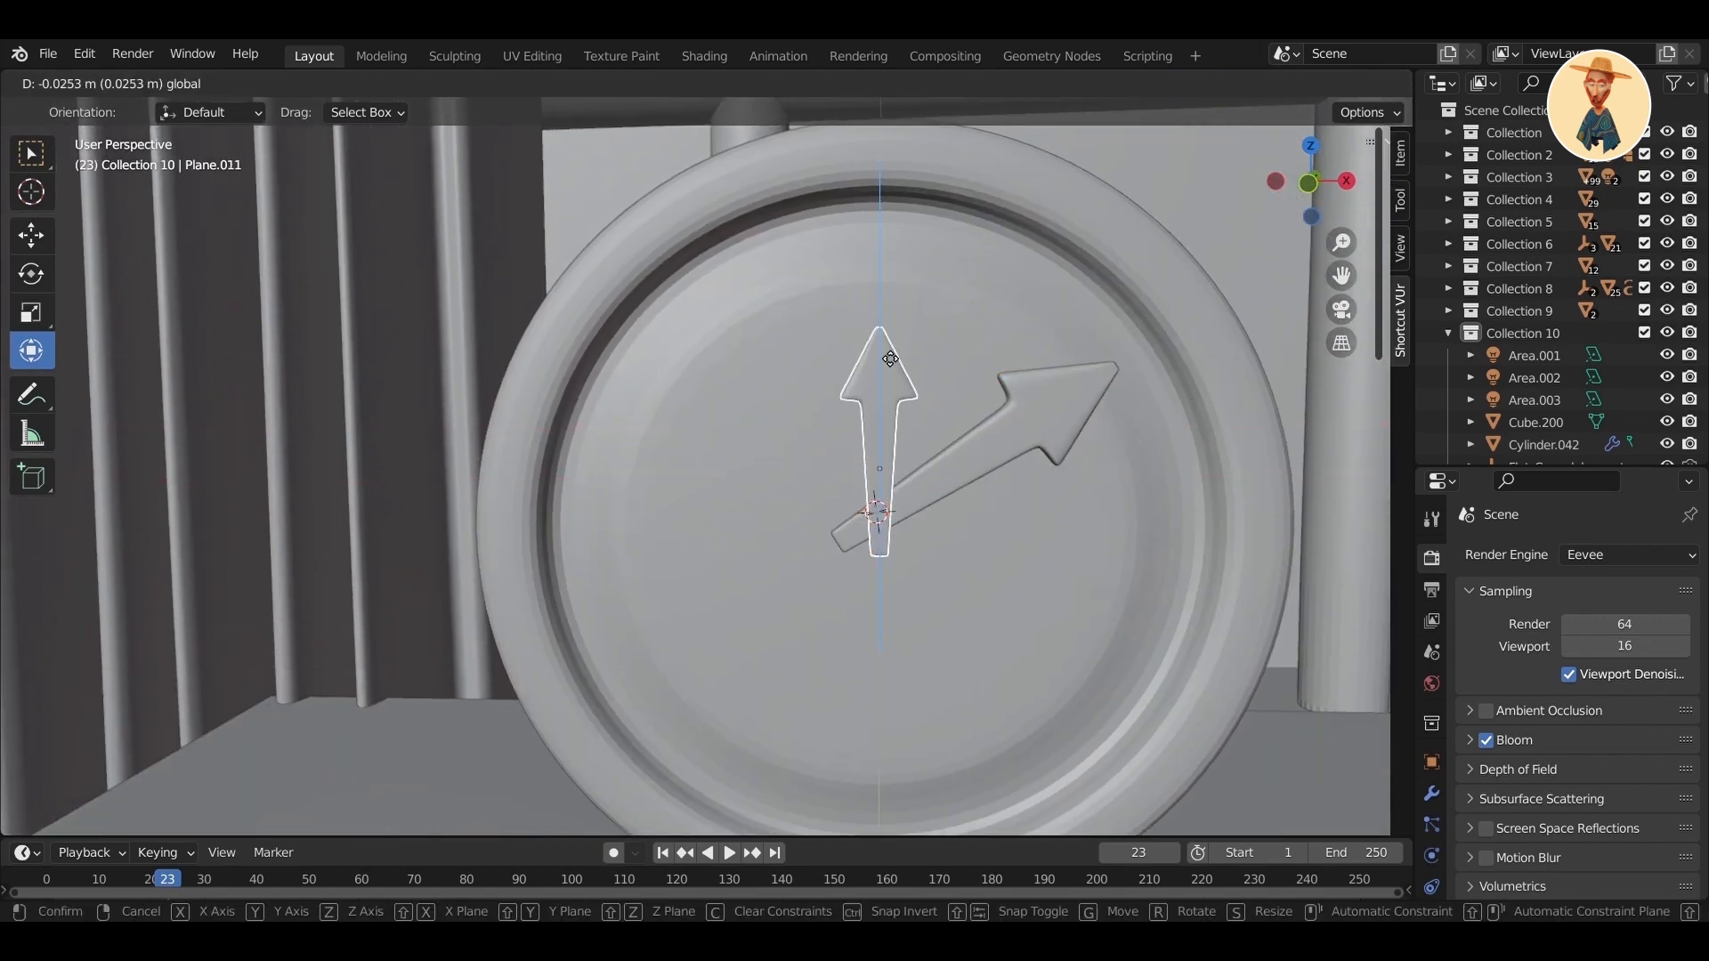
drag(890, 358, 890, 364)
click(983, 484)
- Lower both clock hands about 0.026 m together and nudge them sideways and in depth against the dial
scroll(983, 485, down, 3)
middle_drag(982, 484, 810, 426)
drag(766, 308, 764, 333)
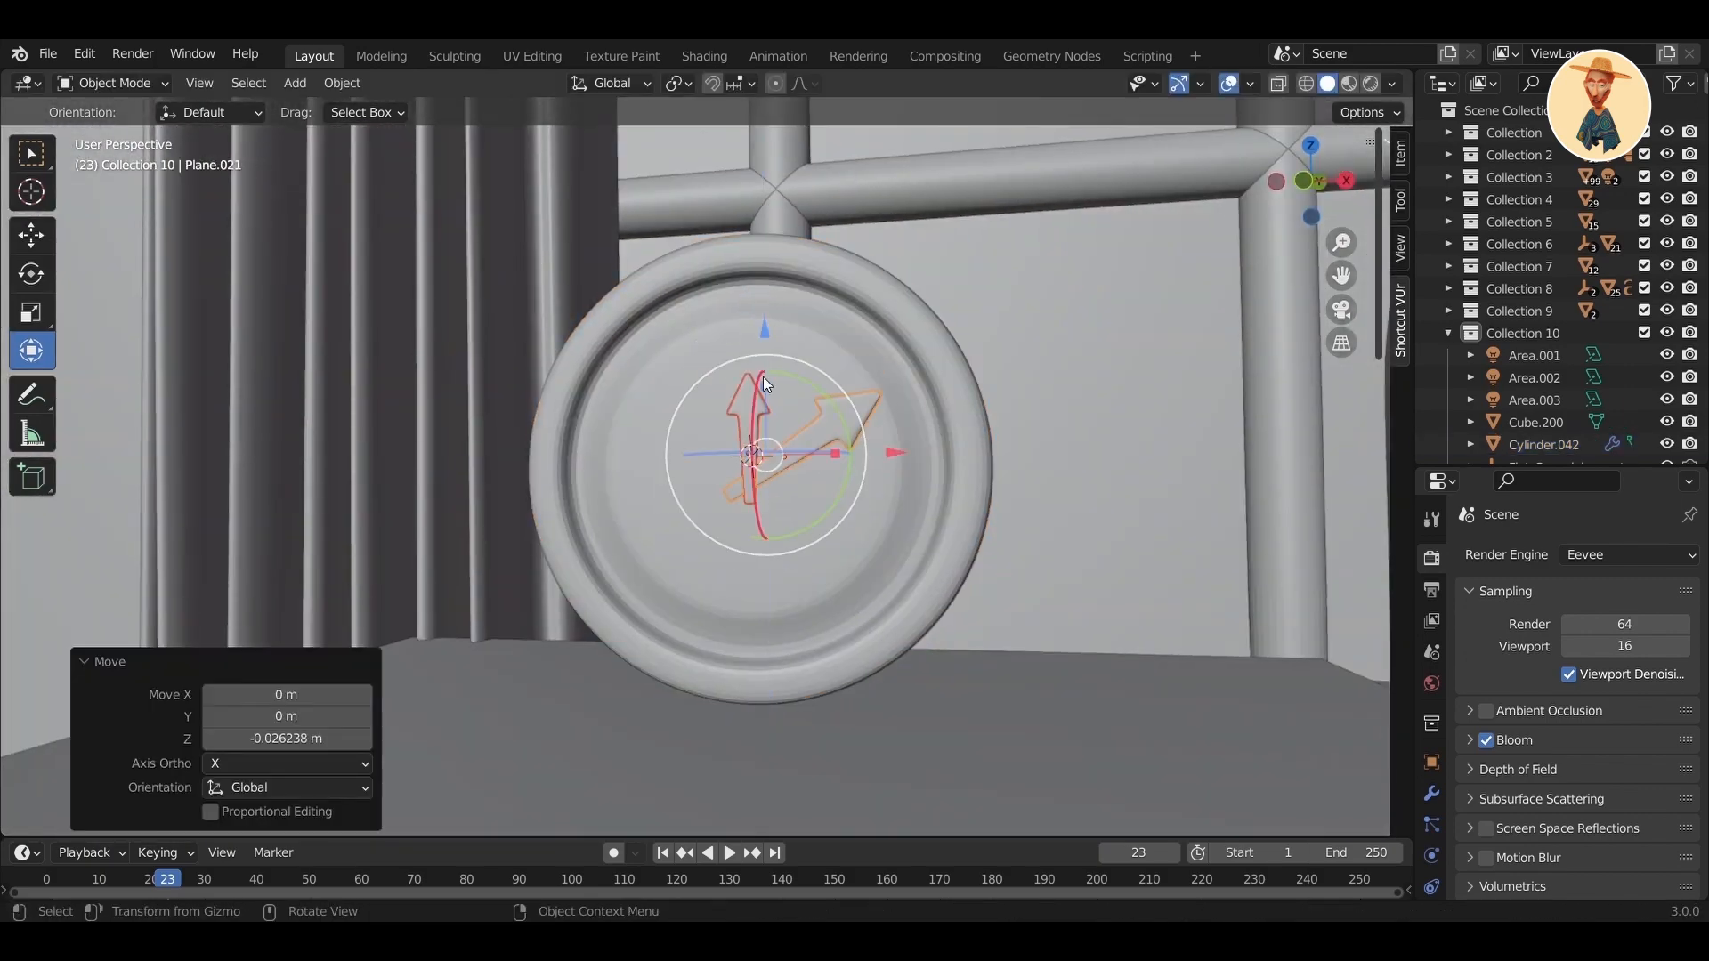
shift+middle_drag(763, 377, 832, 365)
drag(966, 438, 959, 438)
middle_drag(686, 485, 526, 516)
drag(999, 539, 979, 542)
middle_drag(989, 540, 1175, 516)
- Add a cylinder where the clock hands cross, scale it down and rotate it 90° around the X axis
key(shift+a)
click(1072, 552)
key(s)
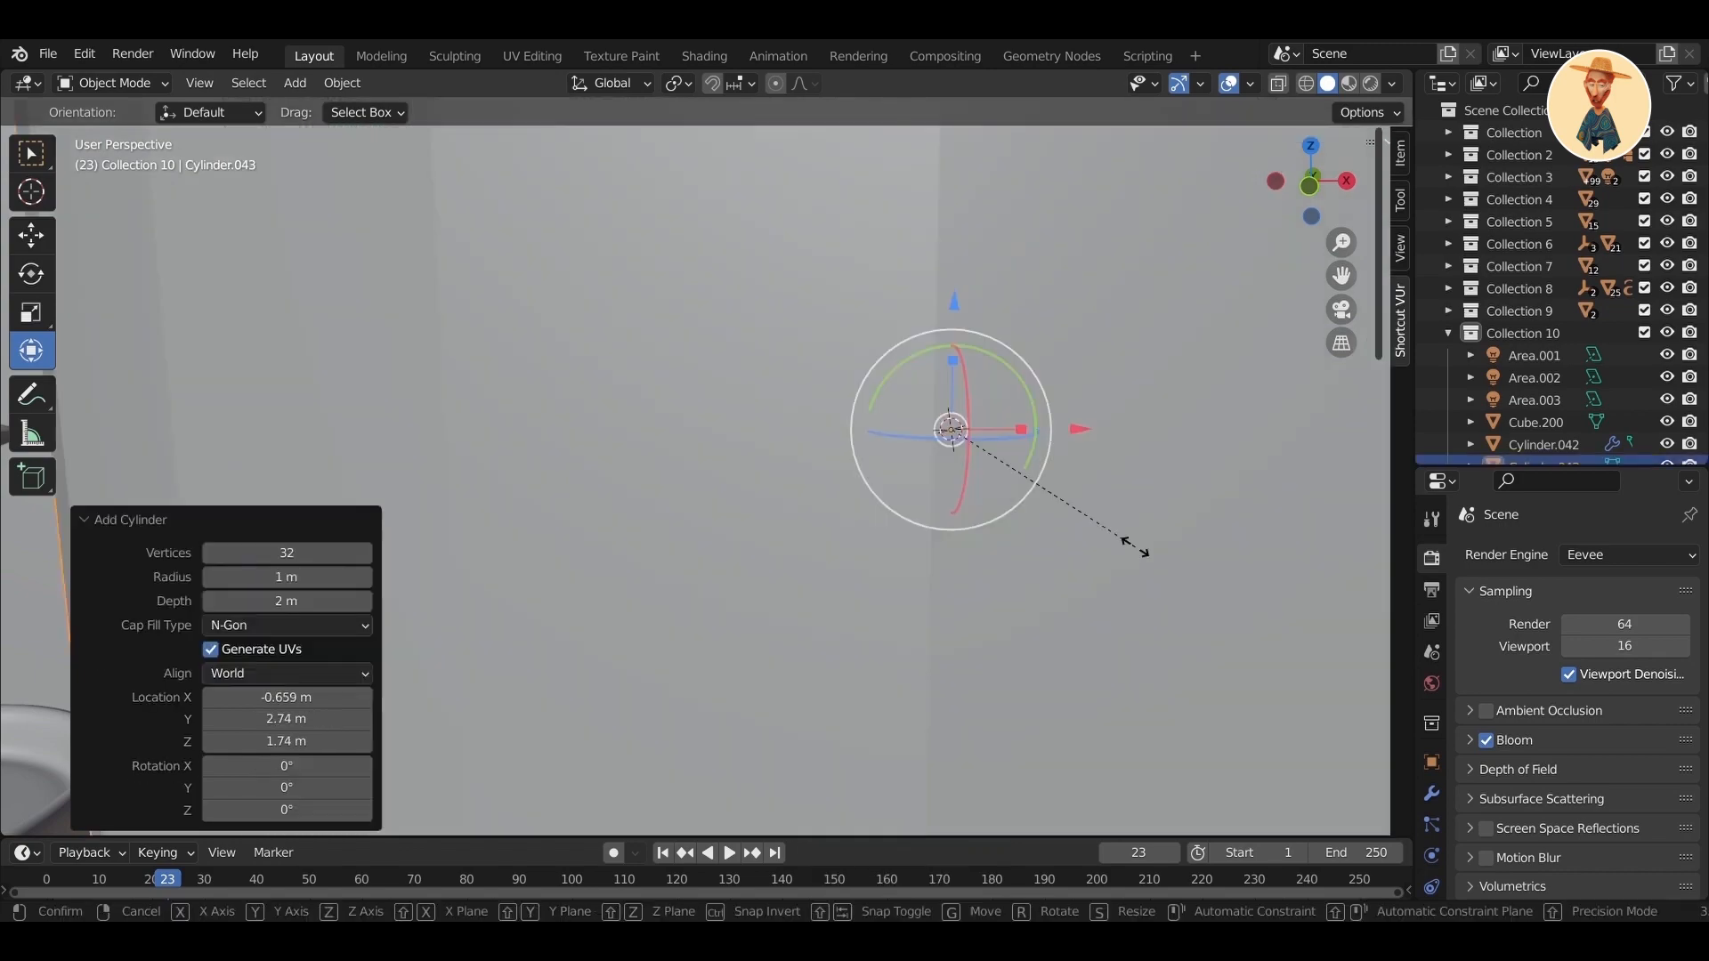
click(967, 433)
key(r)
key(x)
click(944, 391)
key(Return)
middle_drag(868, 587, 680, 603)
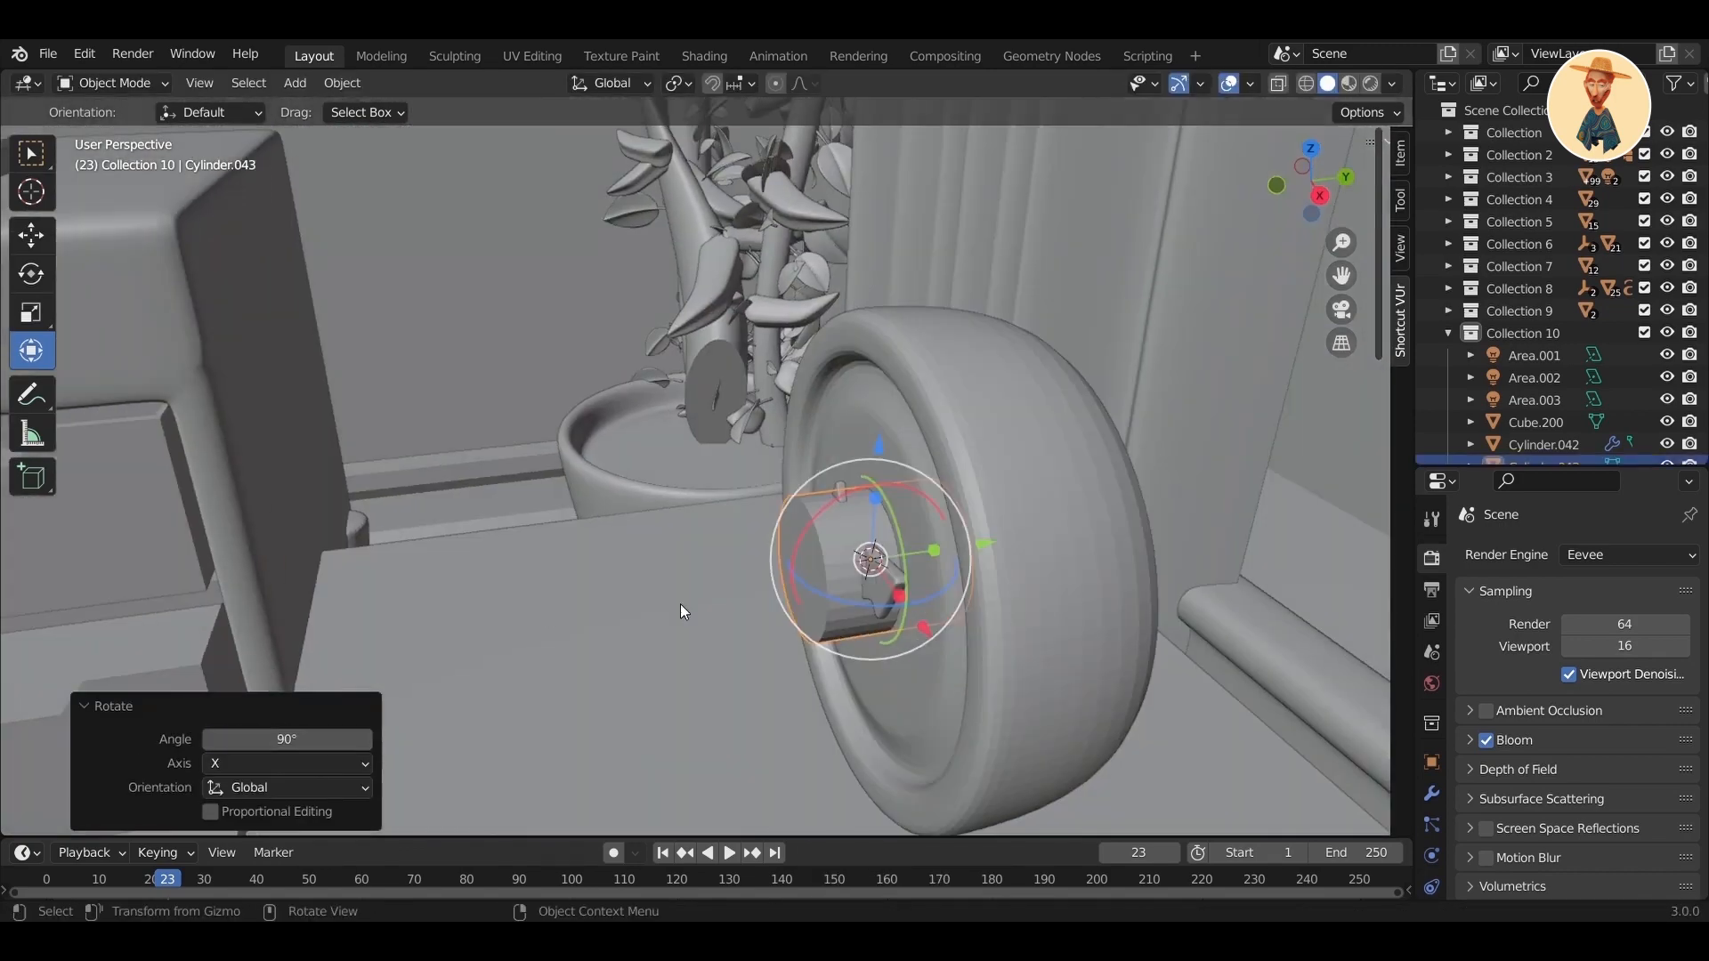
- Scale the centre cylinder down to a small pin and position it where the clock hands cross
scroll(680, 604, up, 4)
key(s)
click(1081, 666)
middle_drag(1082, 666, 1099, 623)
drag(1080, 577, 1097, 575)
middle_drag(1097, 575, 1193, 534)
drag(1203, 349, 1204, 391)
middle_drag(1203, 396, 1315, 430)
scroll(1316, 430, up, 2)
drag(1263, 466, 1256, 464)
middle_drag(1255, 465, 964, 632)
drag(968, 639, 989, 637)
middle_drag(990, 637, 708, 473)
- Inset the front face of the centre pin and extrude it
key(Tab)
key(i)
click(1081, 545)
key(e)
click(1047, 564)
key(Tab)
- Resize the centre pin along Y and slide it along Y to fit against the clock hands
key(s)
key(y)
click(821, 525)
key(g)
key(y)
click(843, 525)
scroll(714, 510, up, 2)
click(714, 510)
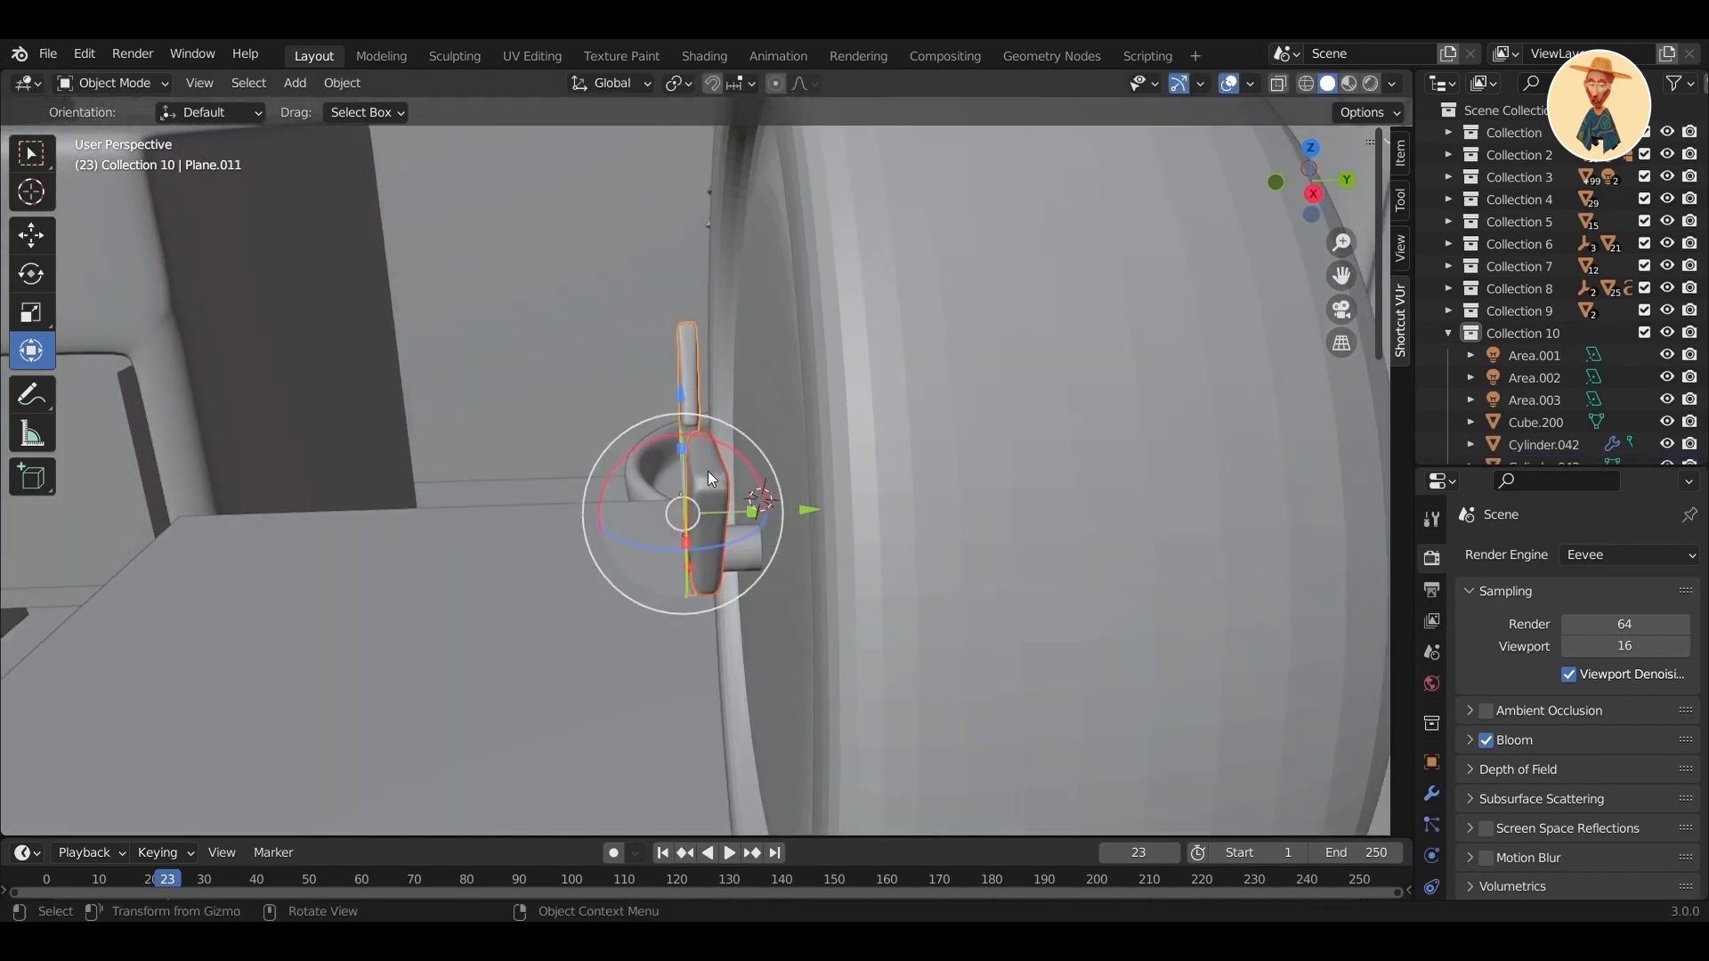
click(845, 518)
- Place the 3D cursor near the clock's lower right edge and add a cylinder there
middle_drag(844, 518, 1011, 505)
click(1011, 506)
scroll(873, 484, down, 4)
shift+middle_drag(873, 484, 906, 598)
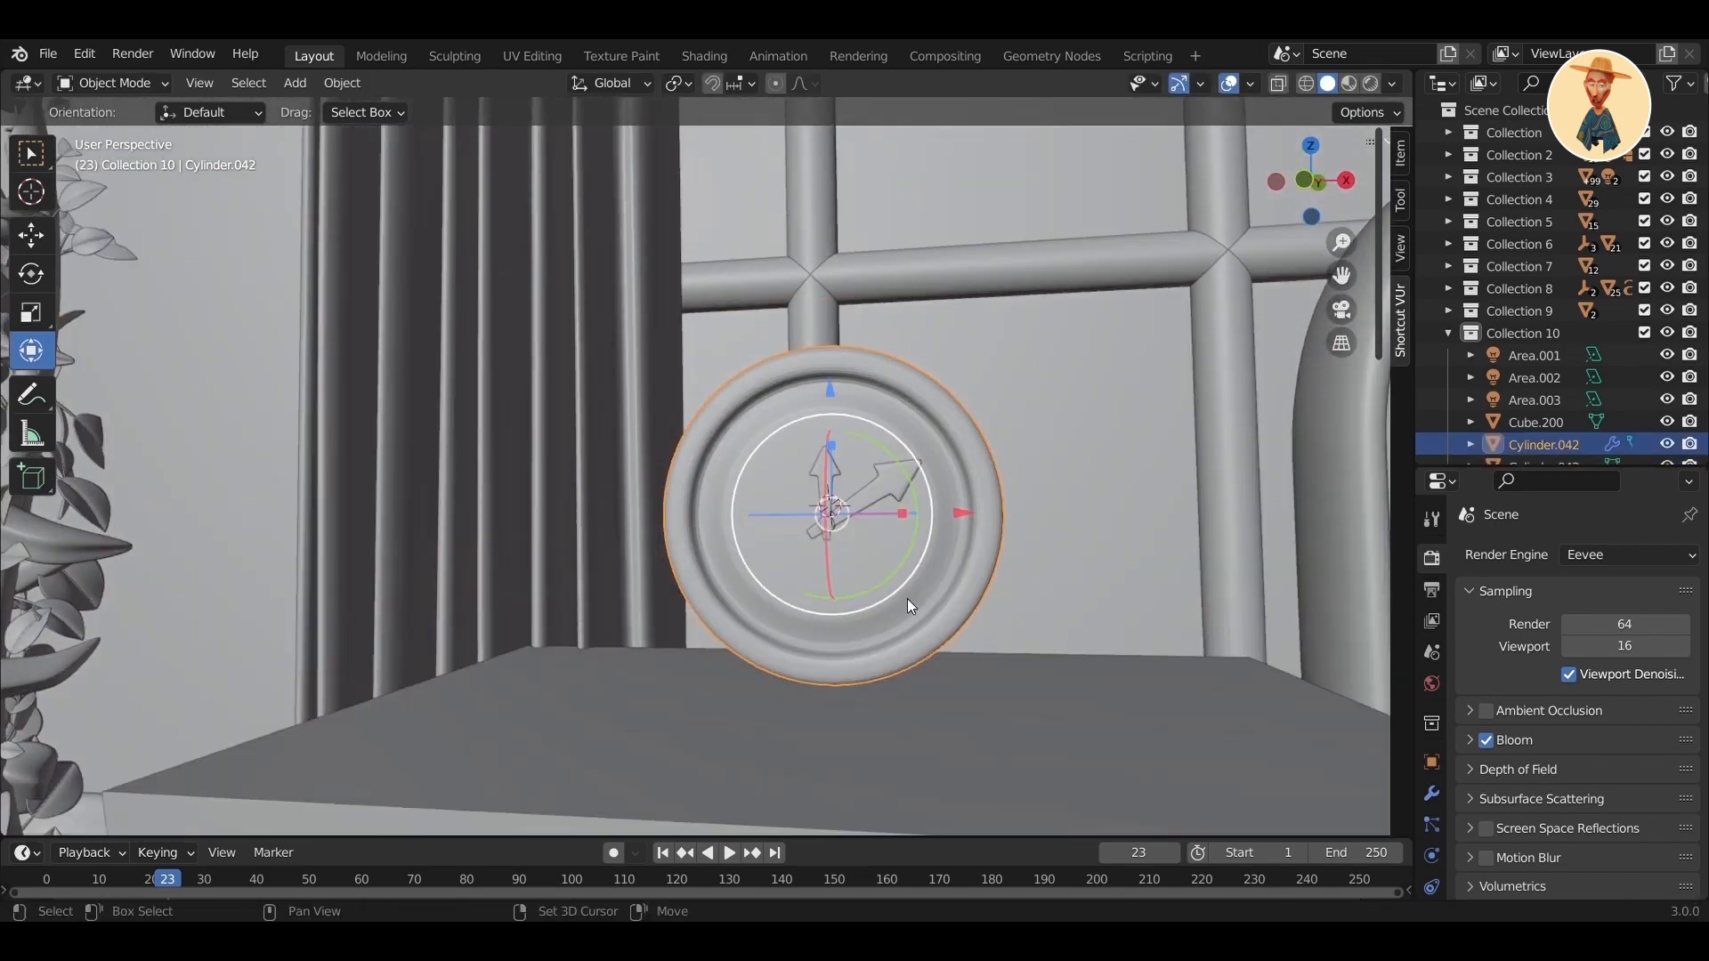
key(shift+a)
mouse_move(886, 471)
click(1006, 583)
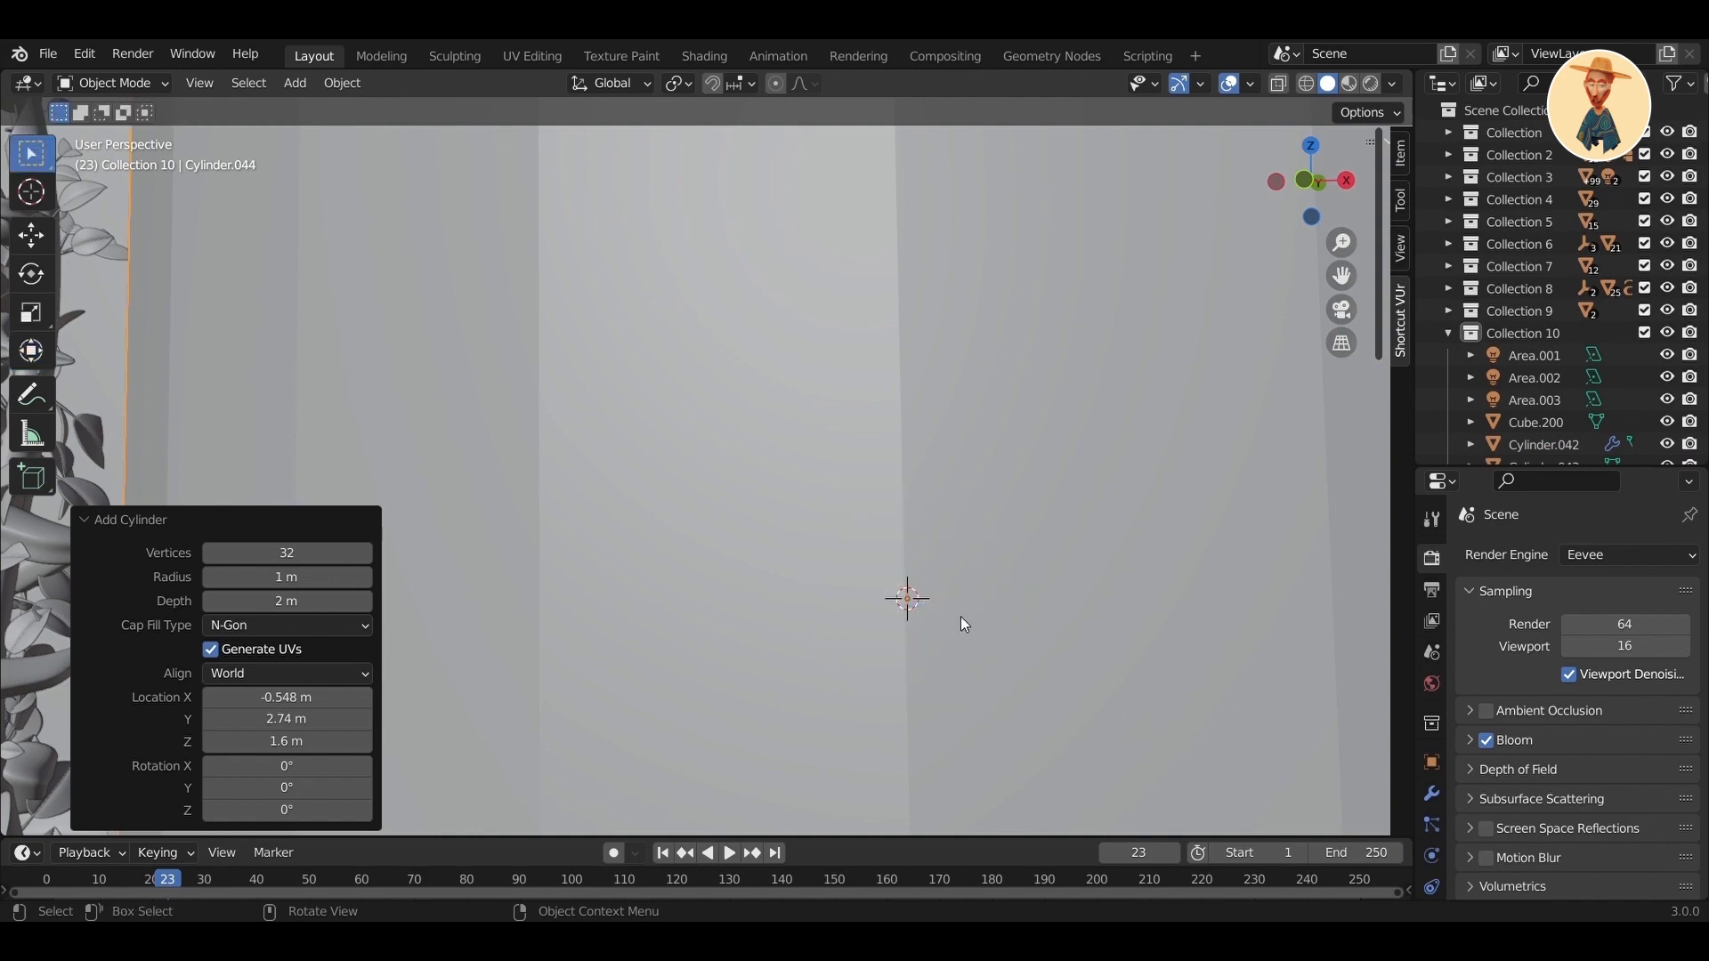
- Scale the new cylinder down to a small foot and place it beneath the clock's rim
key(s)
click(998, 594)
middle_drag(999, 595, 1158, 739)
key(s)
click(982, 643)
middle_drag(982, 643, 906, 483)
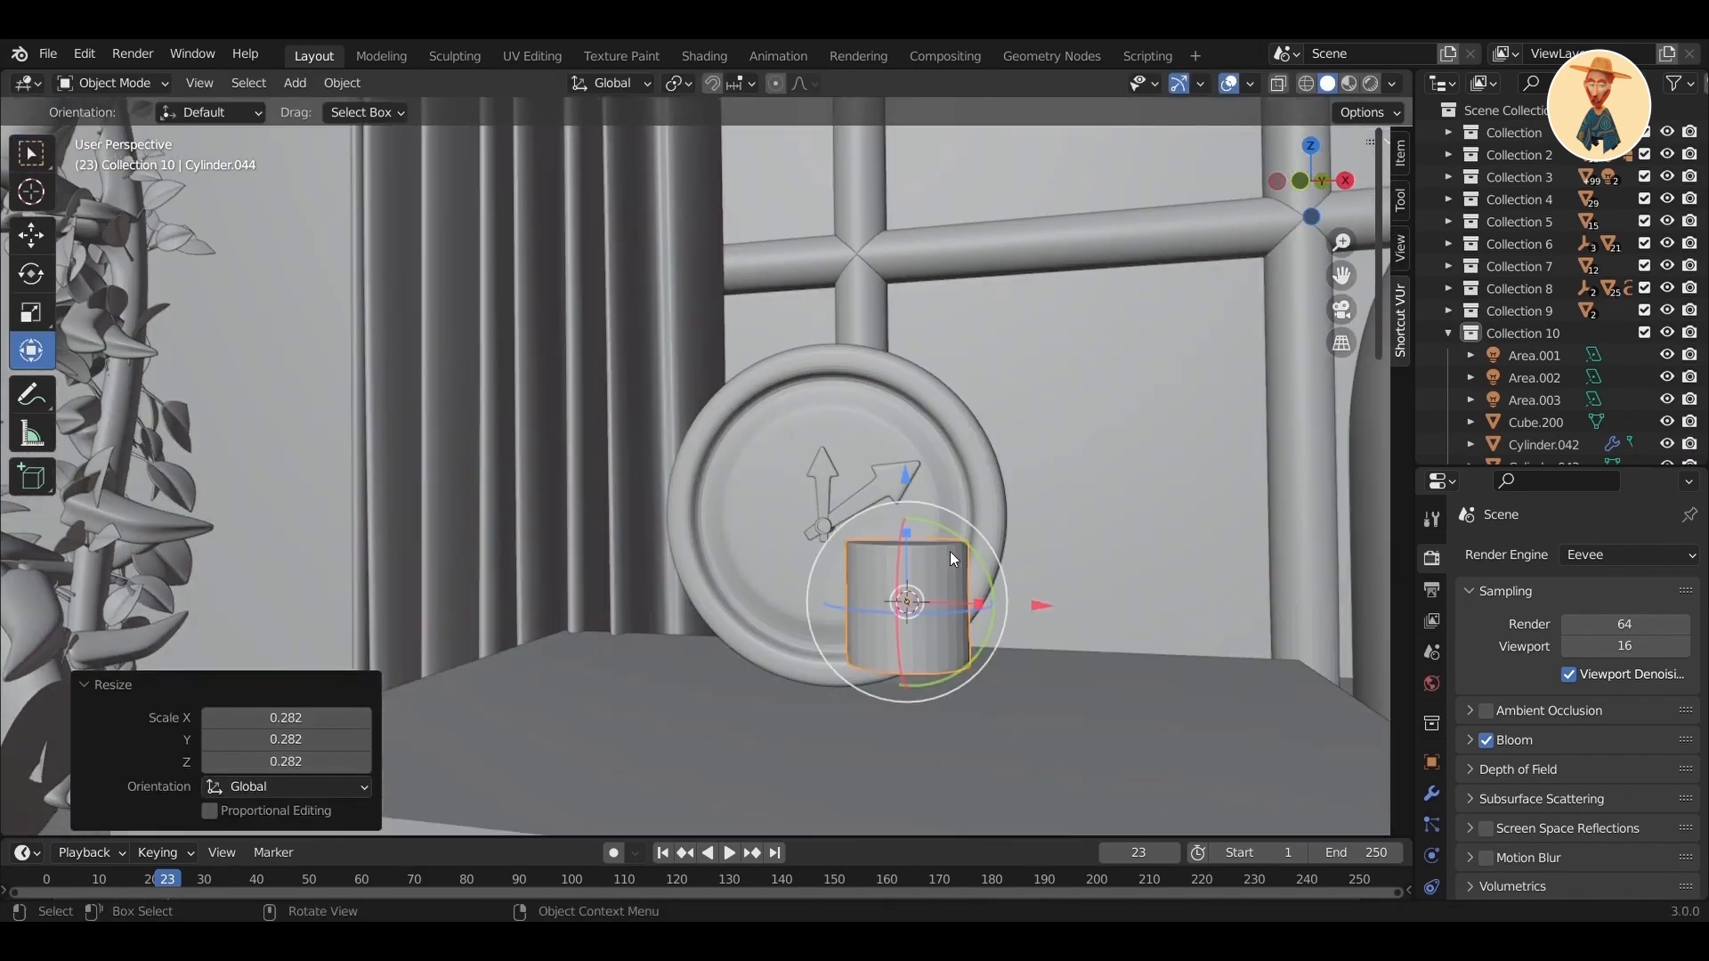
click(1218, 744)
middle_drag(1218, 745, 684, 643)
- Scale the foot's top face and shift it about 0.035 m along Y and about -0.04 m along X
key(Tab)
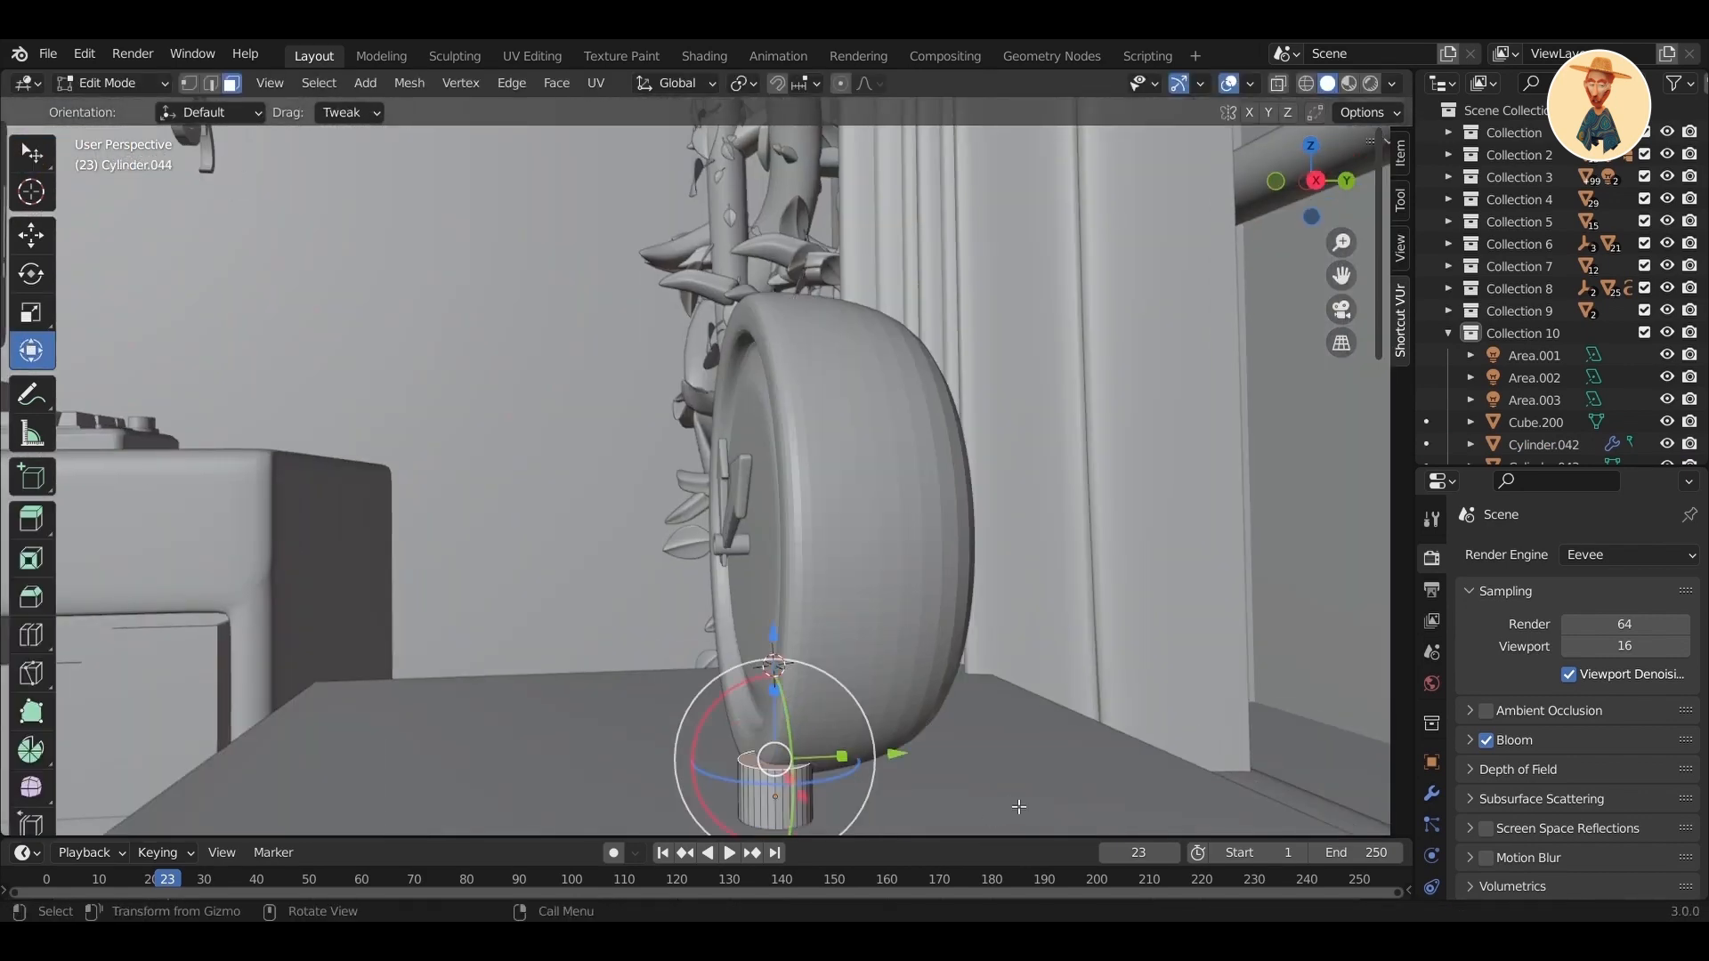
key(s)
click(1218, 805)
click(958, 756)
middle_drag(958, 757, 1094, 744)
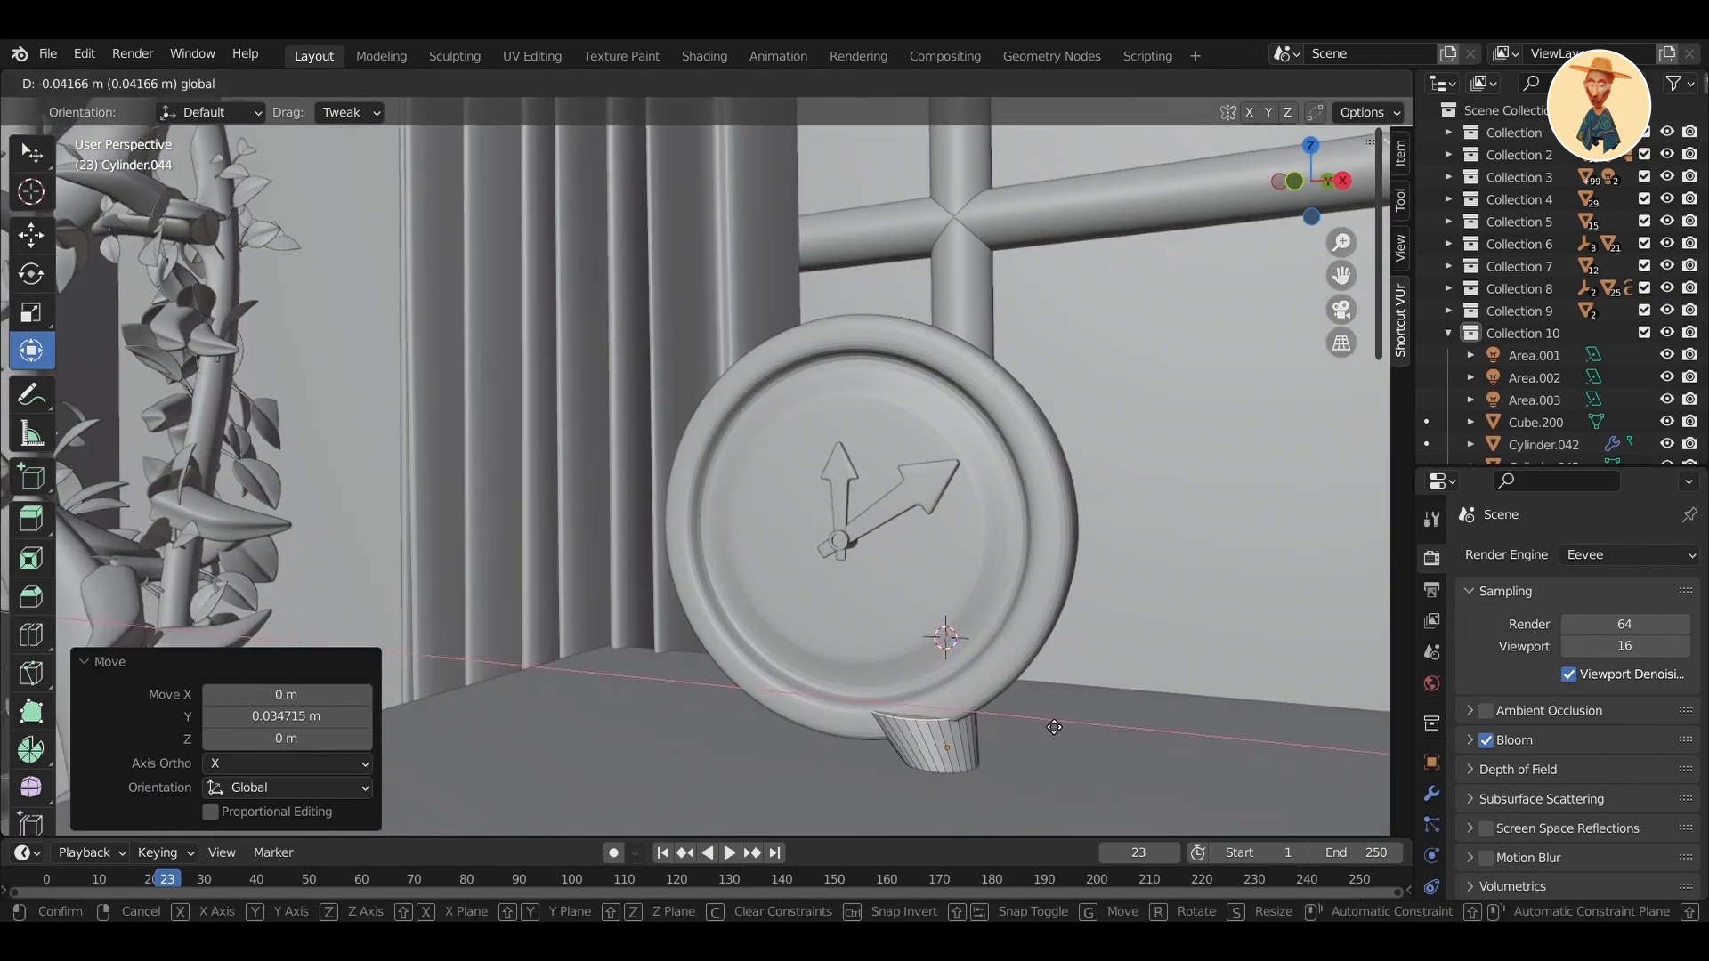
drag(984, 674, 977, 662)
middle_drag(977, 661, 966, 757)
- Adjust the slanted foot's position under the lower right rim of the clock
key(Tab)
key(Tab)
drag(966, 748, 944, 767)
middle_drag(944, 766, 917, 764)
scroll(917, 764, down, 1)
key(Tab)
drag(876, 742, 889, 742)
click(771, 611)
middle_drag(771, 610, 1006, 776)
- Add two loop cuts around the foot, one near each end
key(Tab)
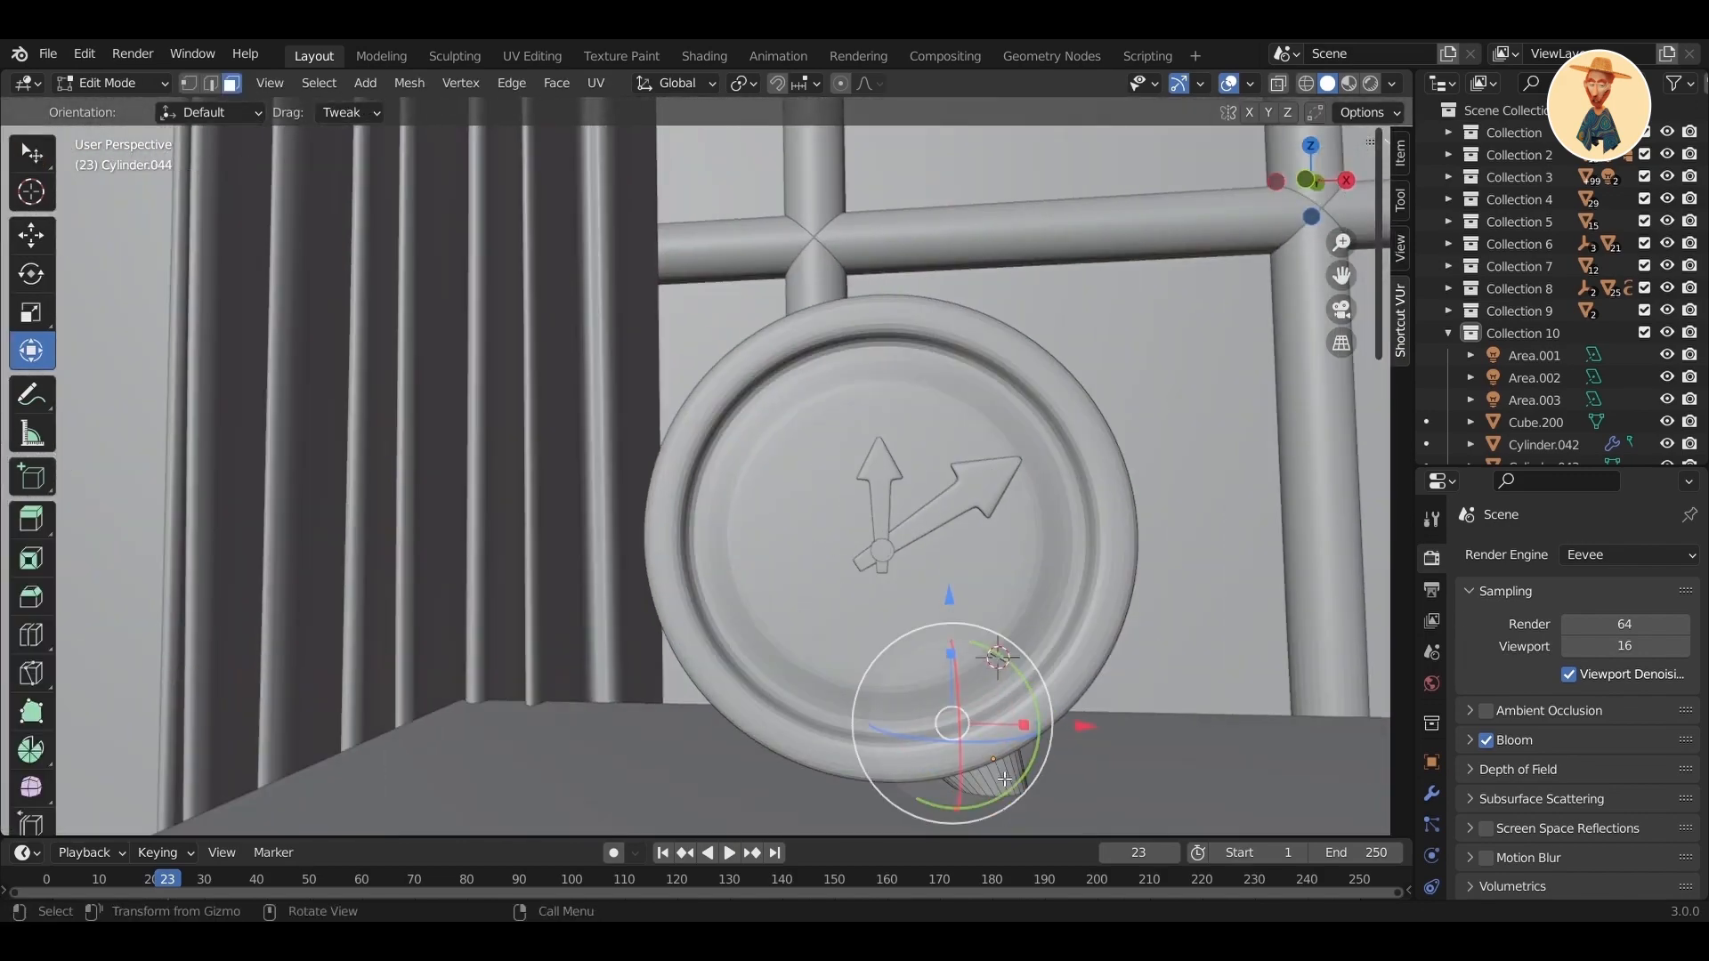
key(ctrl+r)
click(1002, 777)
click(985, 766)
key(ctrl+r)
click(995, 775)
click(1006, 788)
- Add a level 2 subdivision to the foot and shade it smooth
key(Tab)
key(ctrl+2)
right_click(996, 801)
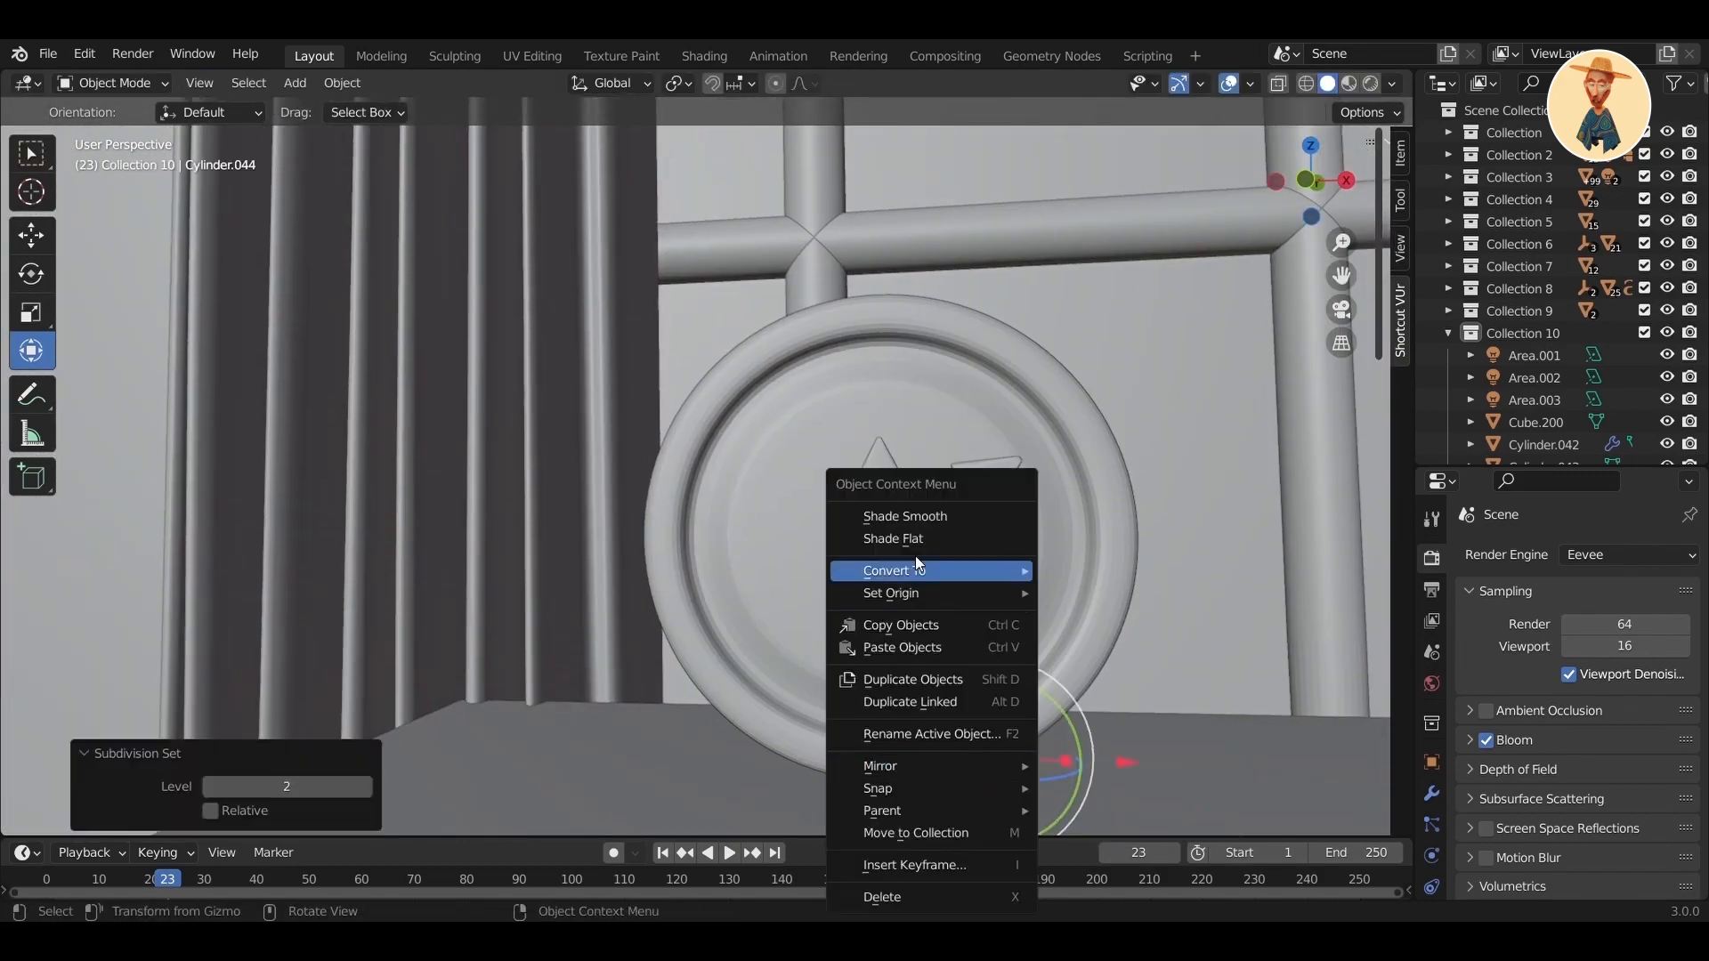
click(908, 516)
- Reposition the foot and move its top face about 0.011 m along Z and 0.002 m along Y into the rim
scroll(1029, 749, up, 2)
shift+middle_drag(1030, 749, 1118, 665)
scroll(1127, 650, up, 2)
drag(1141, 611, 1177, 611)
mouse_move(1176, 611)
middle_down()
mouse_move(1062, 651)
mouse_move(1052, 685)
middle_up()
key(Tab)
drag(1041, 561, 1041, 535)
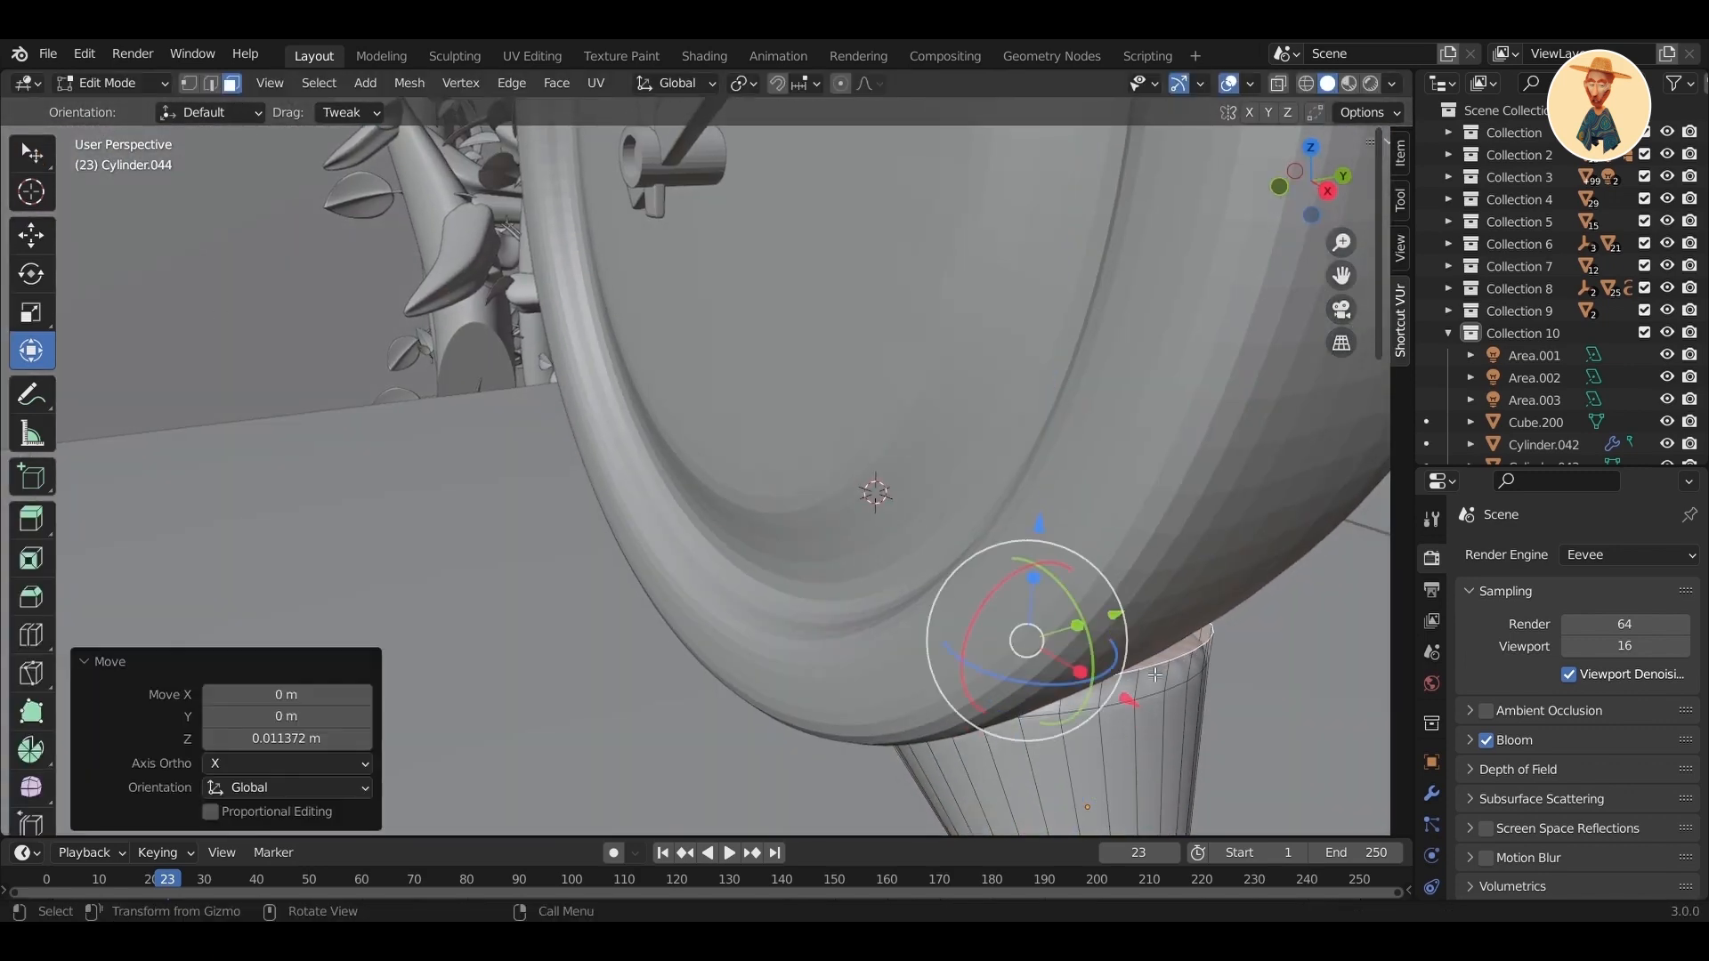
drag(1108, 611, 1142, 604)
scroll(1118, 649, down, 2)
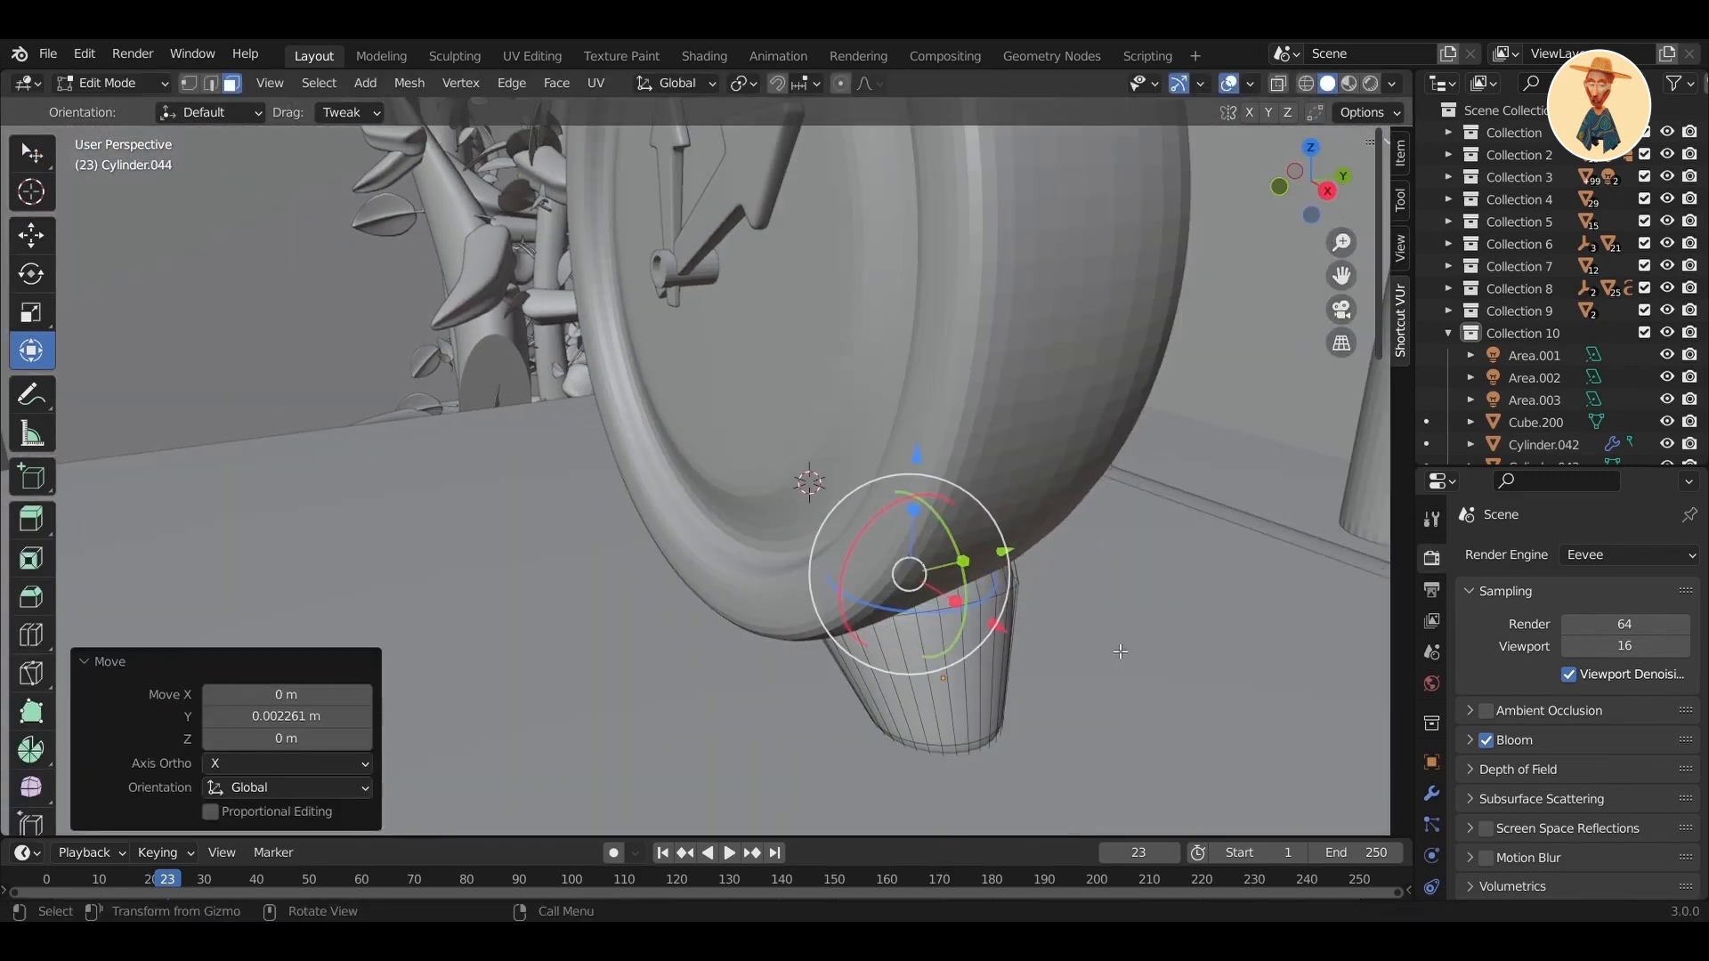
- Inset the end faces of the foot to tighten its smoothed edges
mouse_move(1118, 649)
middle_down()
mouse_move(1082, 634)
mouse_move(1135, 675)
mouse_move(1040, 566)
mouse_move(1276, 669)
mouse_move(1134, 640)
middle_up()
key(i)
click(1099, 630)
key(Tab)
key(Tab)
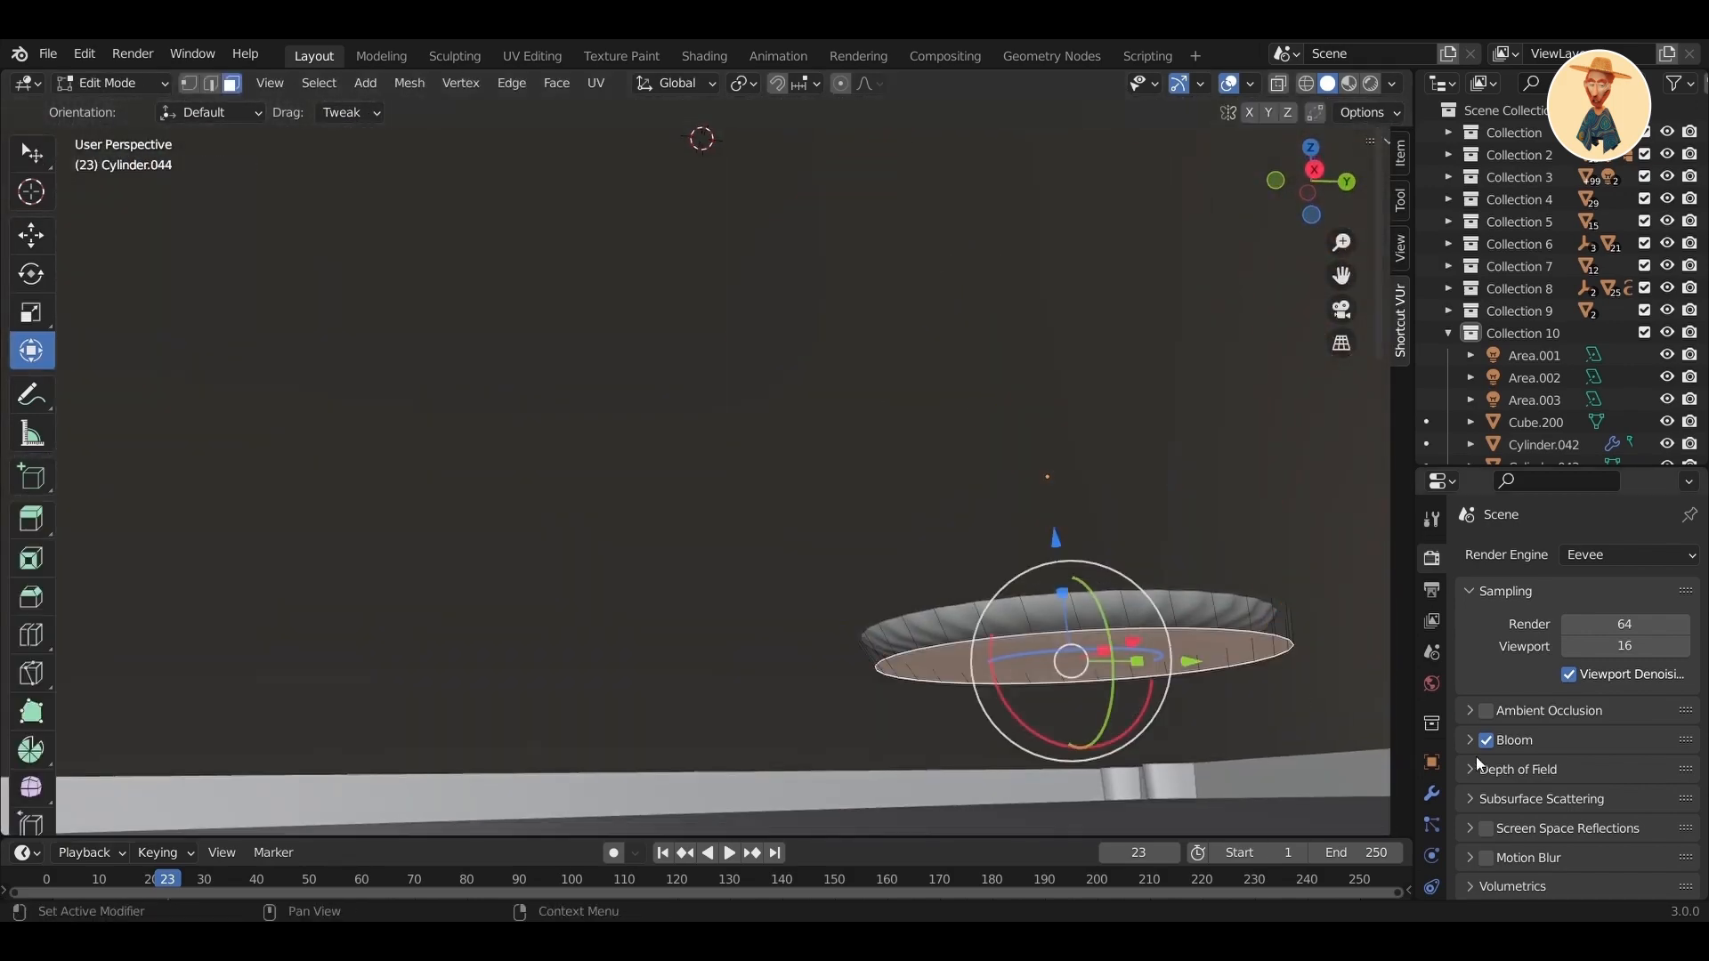
click(1265, 704)
middle_drag(1266, 704, 1124, 653)
key(Tab)
scroll(1289, 733, down, 4)
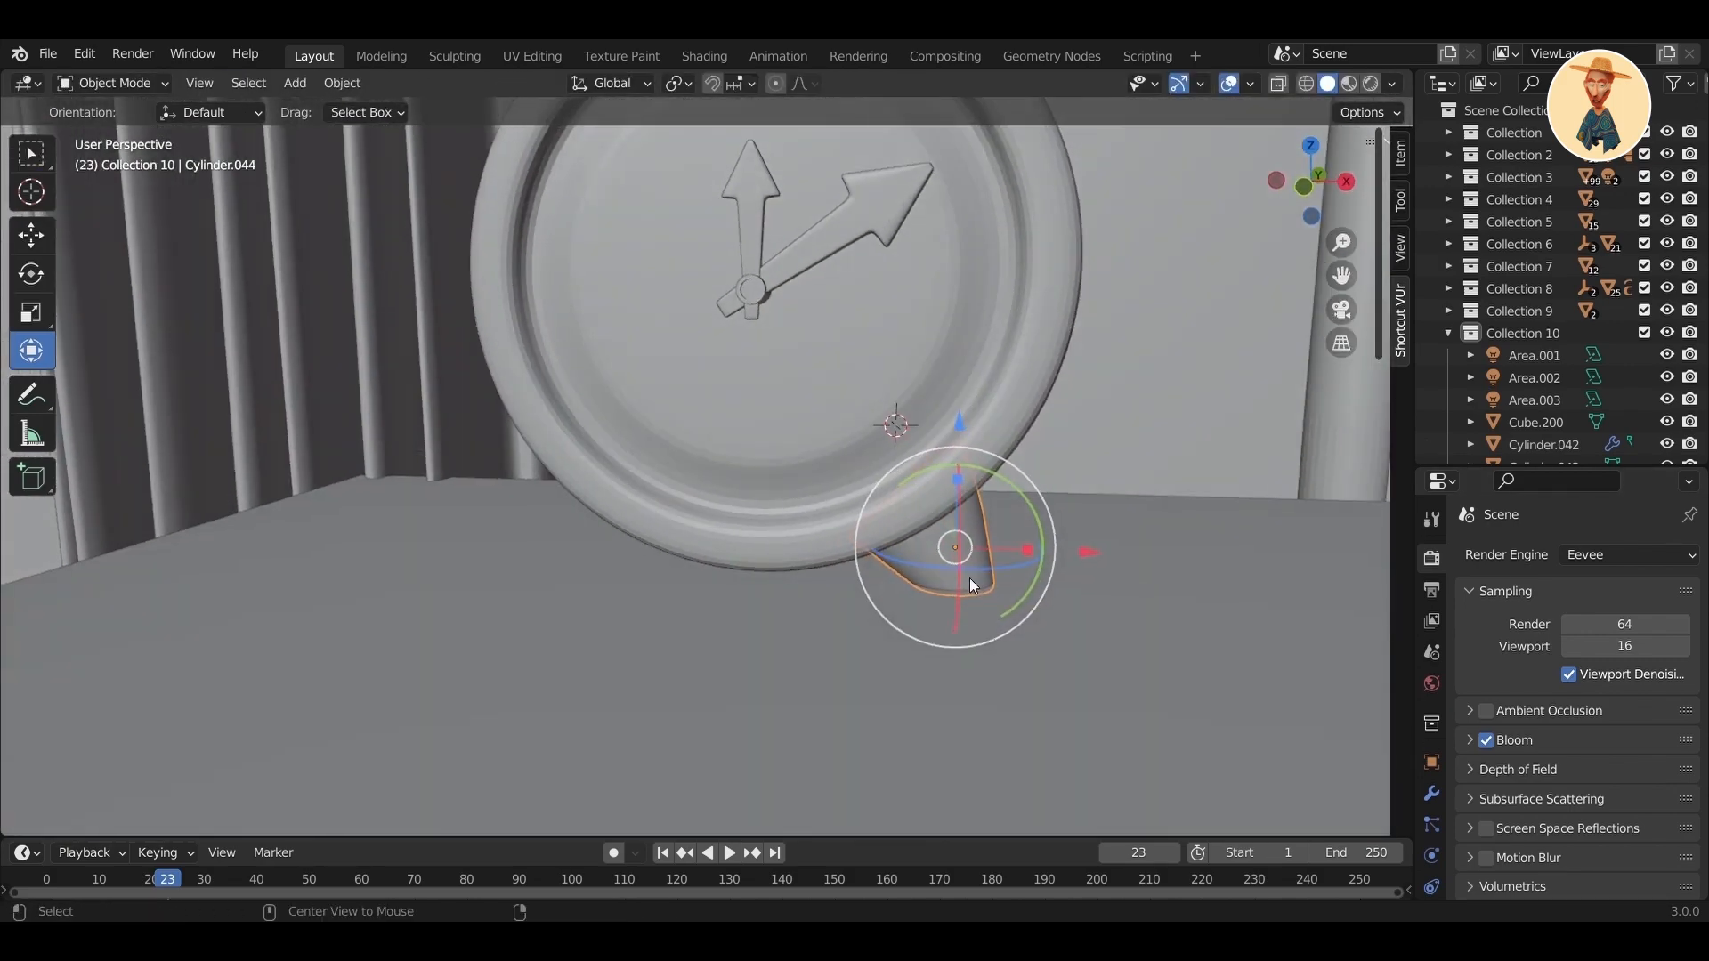
- Make a linked duplicate of the foot along X beneath the clock's lower left edge and mirror it along X
key(alt+d)
key(x)
click(709, 604)
click(342, 83)
mouse_move(385, 154)
click(583, 180)
- Slide the mirrored foot along X until it sits under the clock's left rim
middle_drag(638, 451, 677, 463)
key(g)
key(x)
click(596, 547)
middle_drag(623, 549, 714, 580)
key(g)
key(x)
click(757, 602)
click(361, 614)
key(g)
key(x)
click(322, 651)
middle_drag(322, 652, 677, 579)
- Select the clock parts and nudge them into place on the bedside table
scroll(841, 529, down, 4)
click(721, 395)
drag(776, 342, 793, 356)
middle_drag(791, 398, 733, 419)
drag(827, 439, 859, 461)
middle_drag(858, 461, 1386, 295)
- Switch to rendered shading and give the clock body a new material with an orange base colour (H 0.063, S 0.960, V 0.800)
click(1371, 83)
click(872, 464)
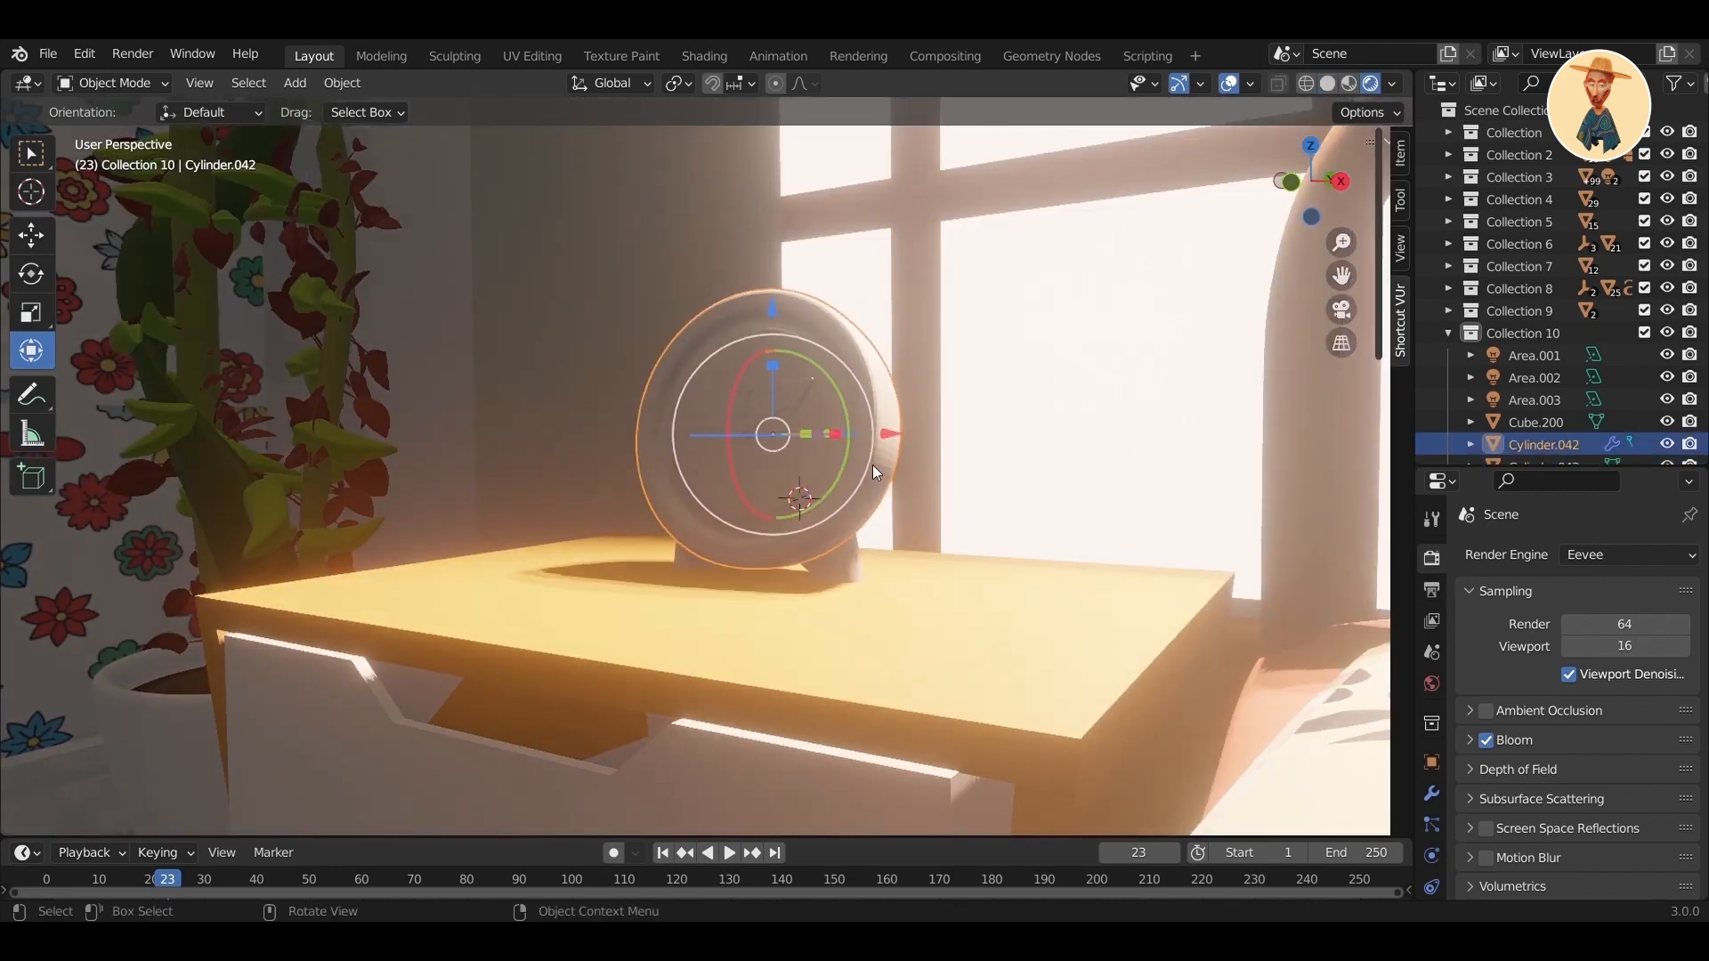
click(1432, 834)
click(1599, 649)
click(1618, 882)
click(1586, 703)
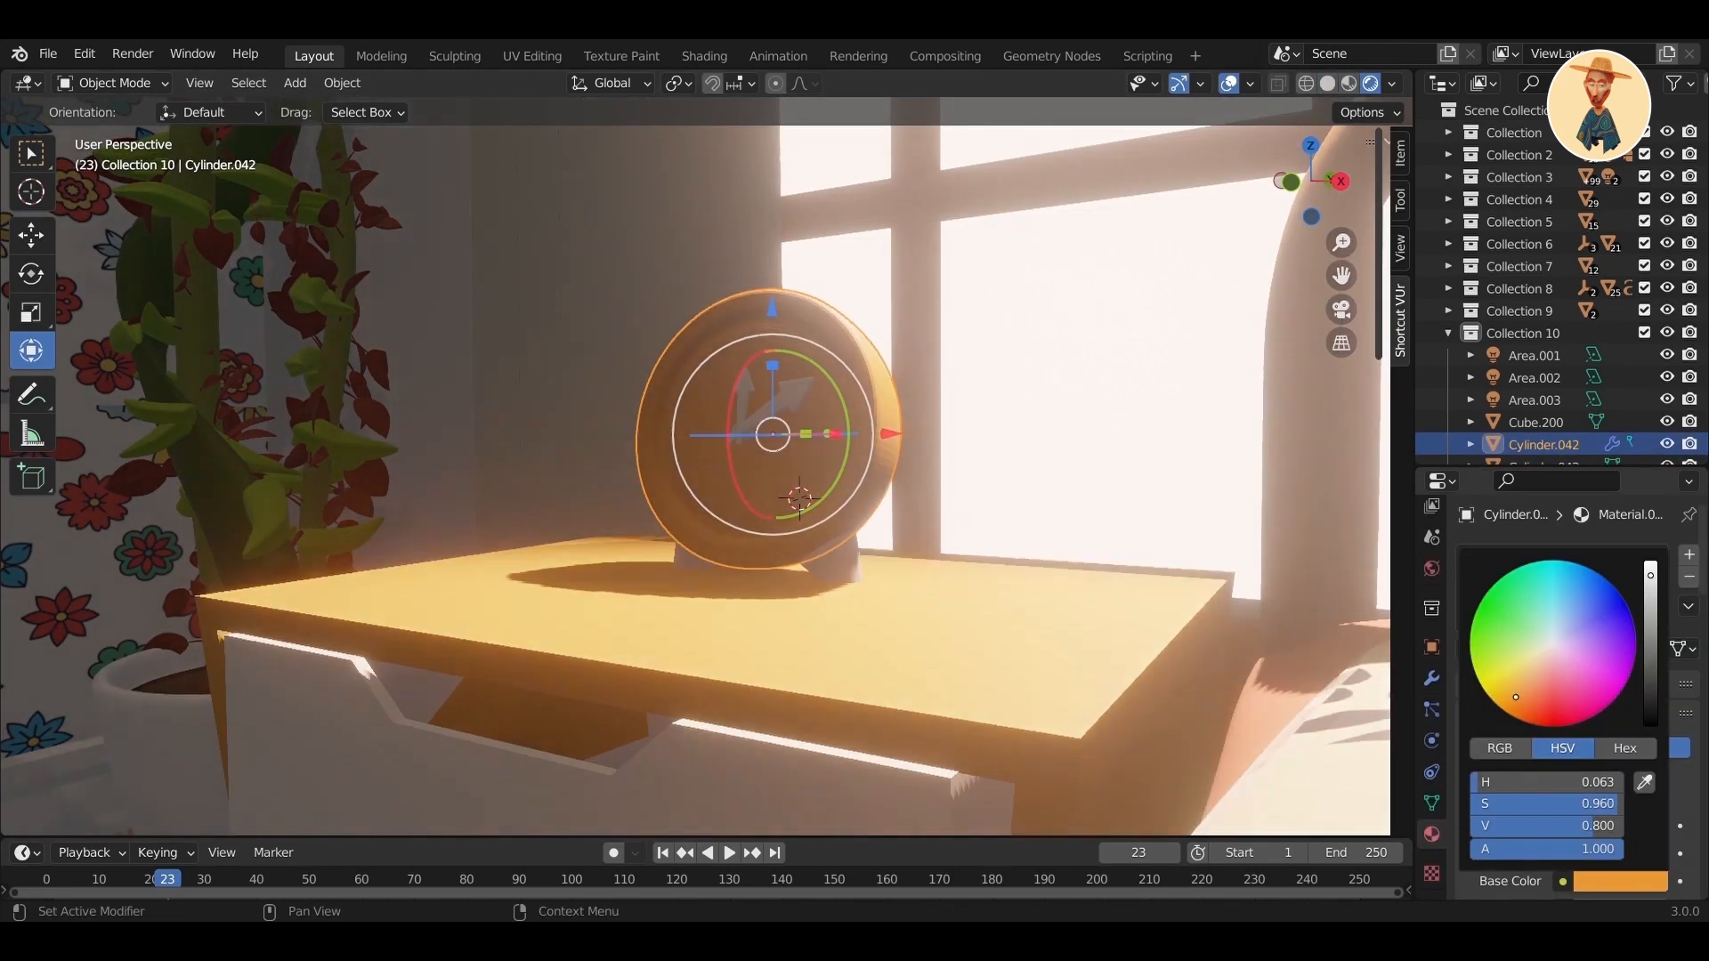
- Inset the round dial face of the clock body
scroll(795, 416, up, 1)
key(Tab)
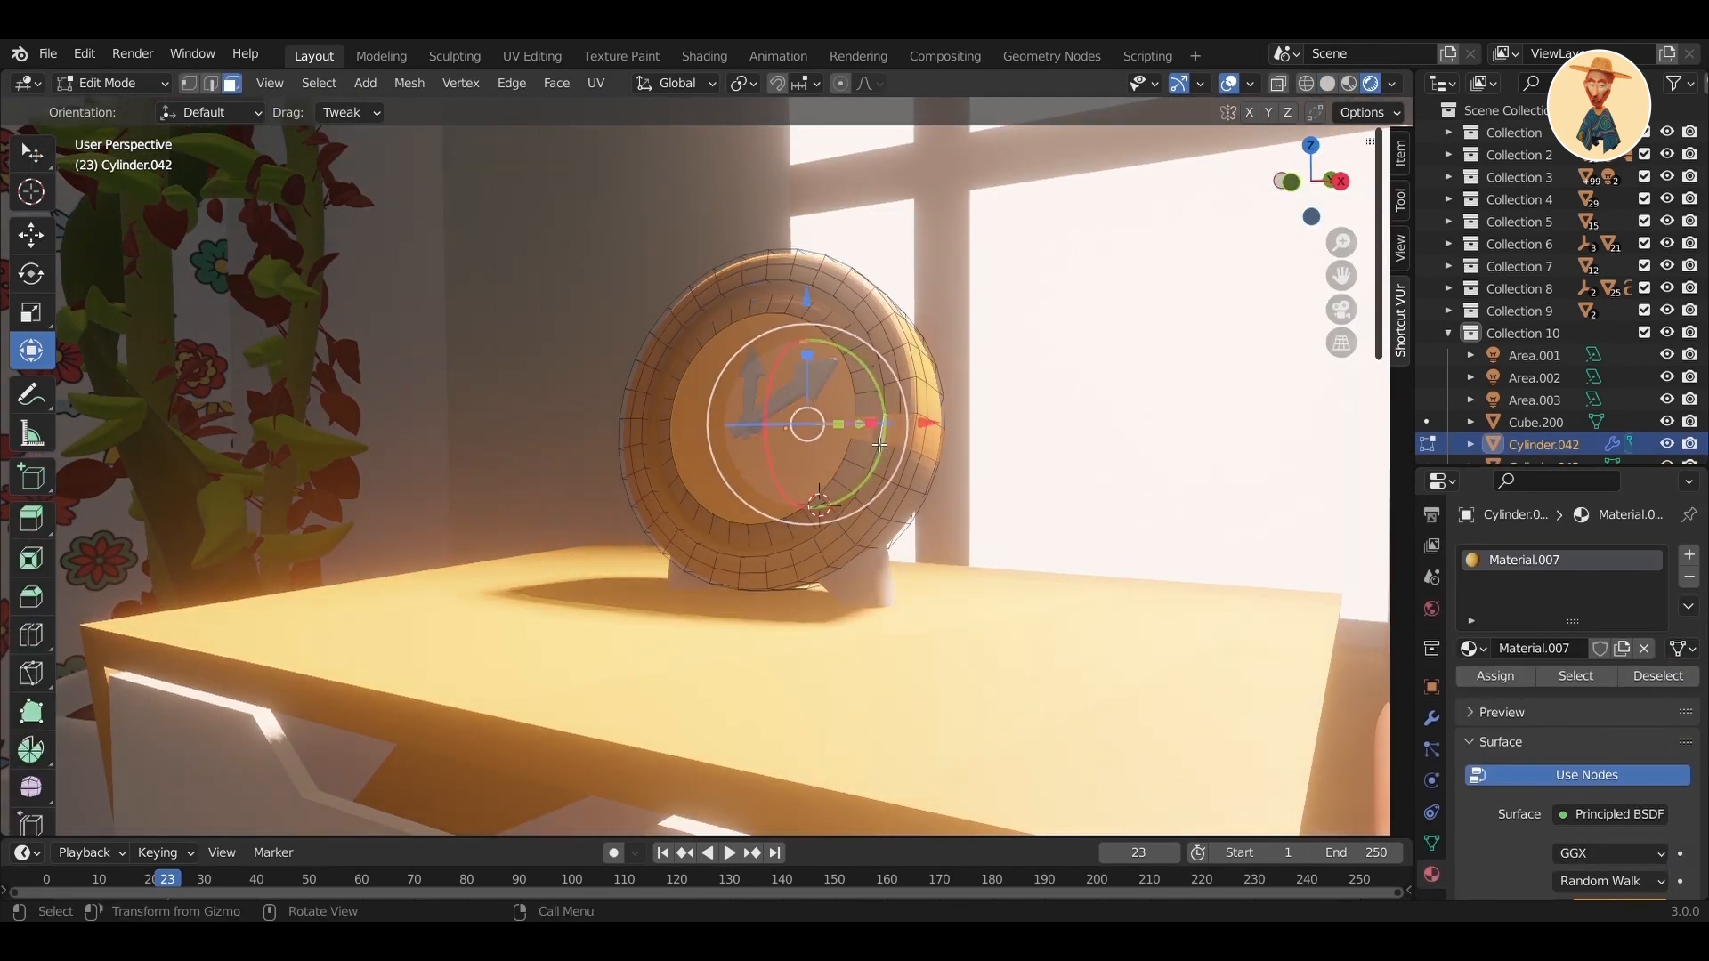
scroll(988, 550, up, 3)
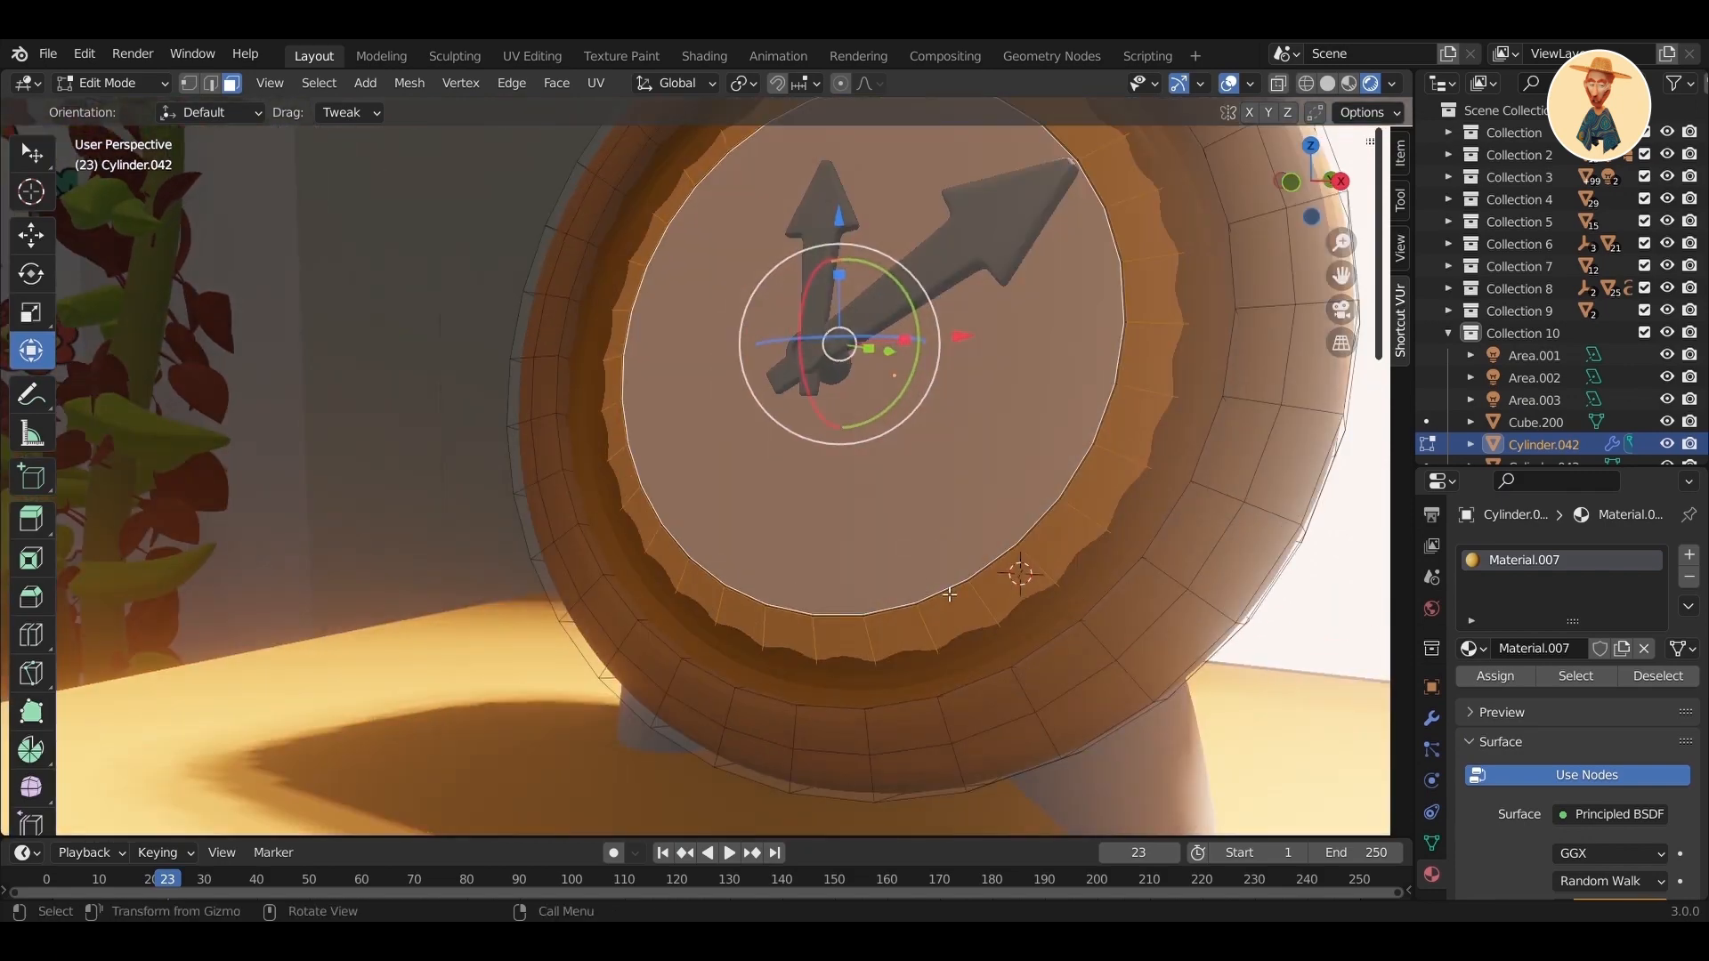
key(i)
click(1148, 603)
key(ctrl+z)
key(ctrl+z)
key(i)
click(1229, 576)
- Assign a second material with a white base colour to the selected dial faces
click(1509, 678)
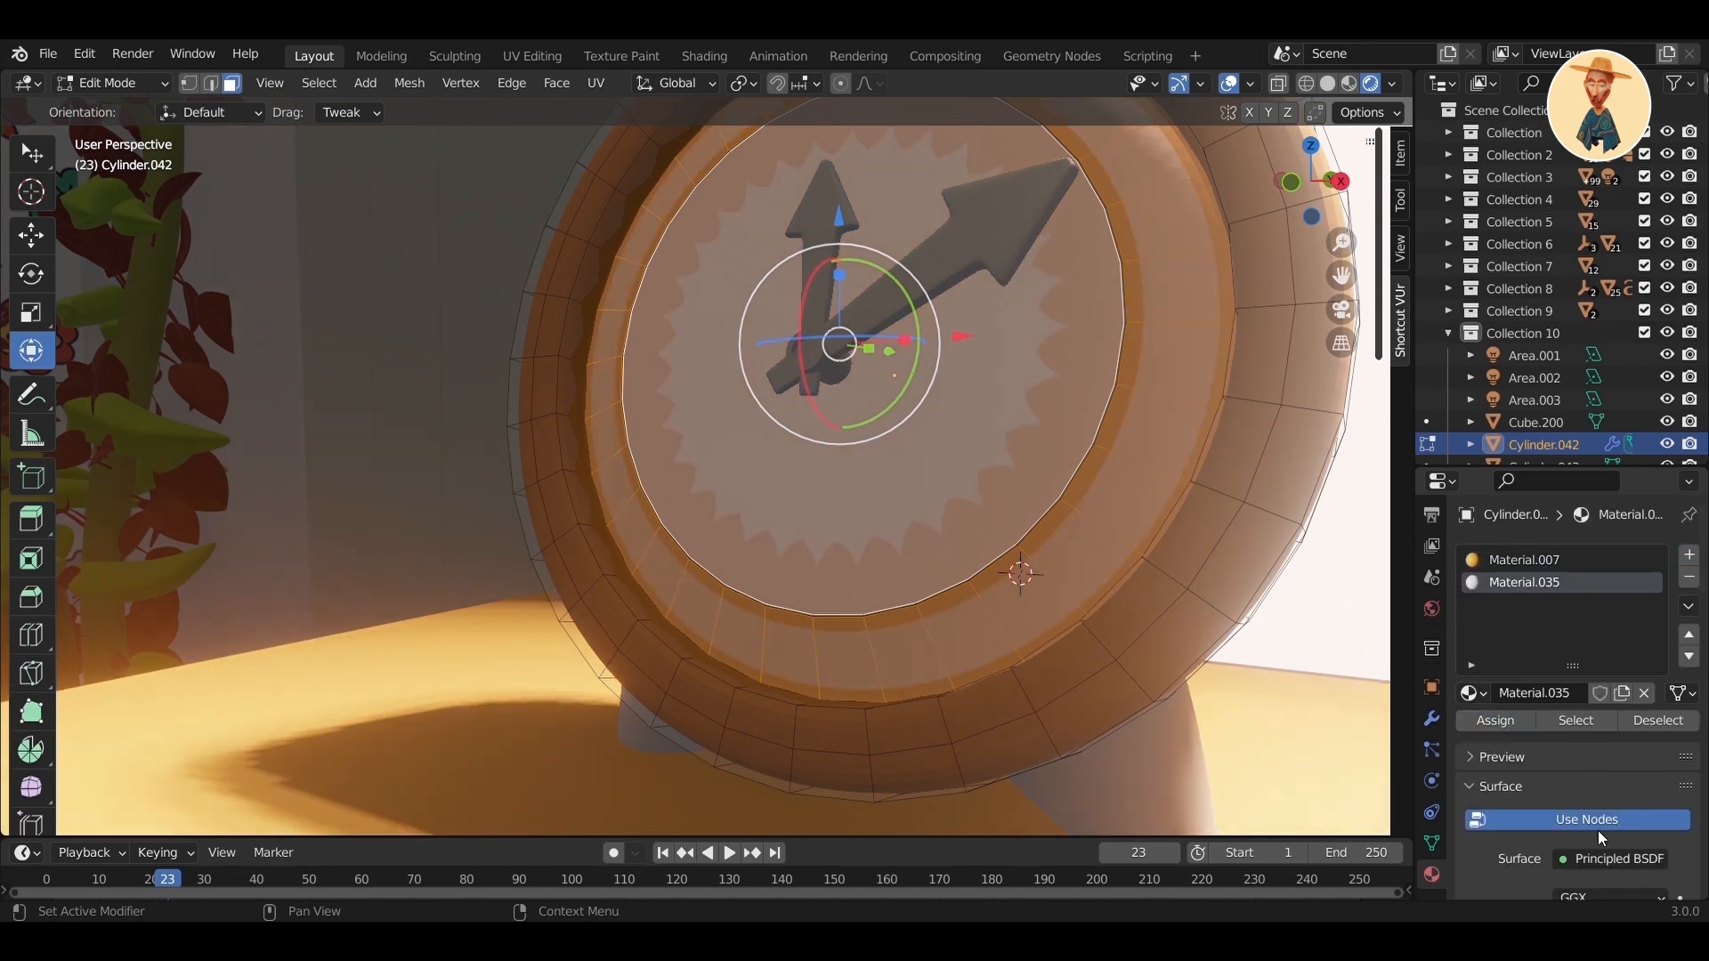
scroll(1594, 756, down, 3)
click(1620, 811)
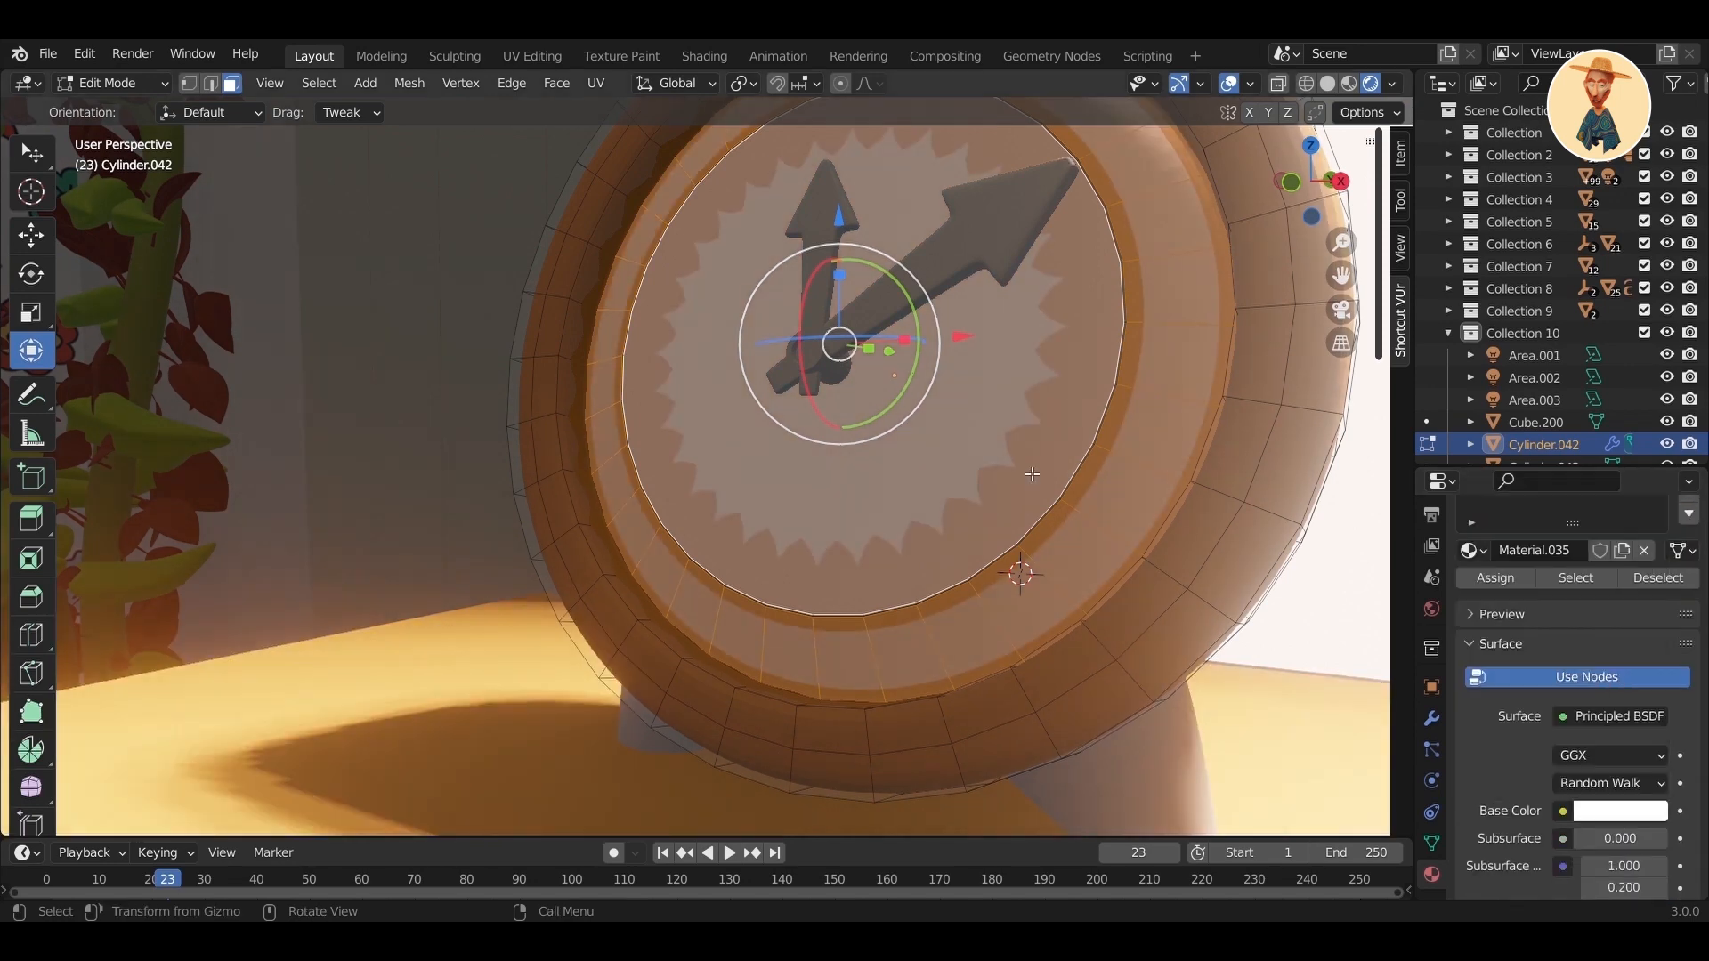
- Inset the dial face again and select the narrow ring of faces around it
click(1035, 475)
key(i)
click(1079, 454)
click(1113, 448)
alt+click(1101, 467)
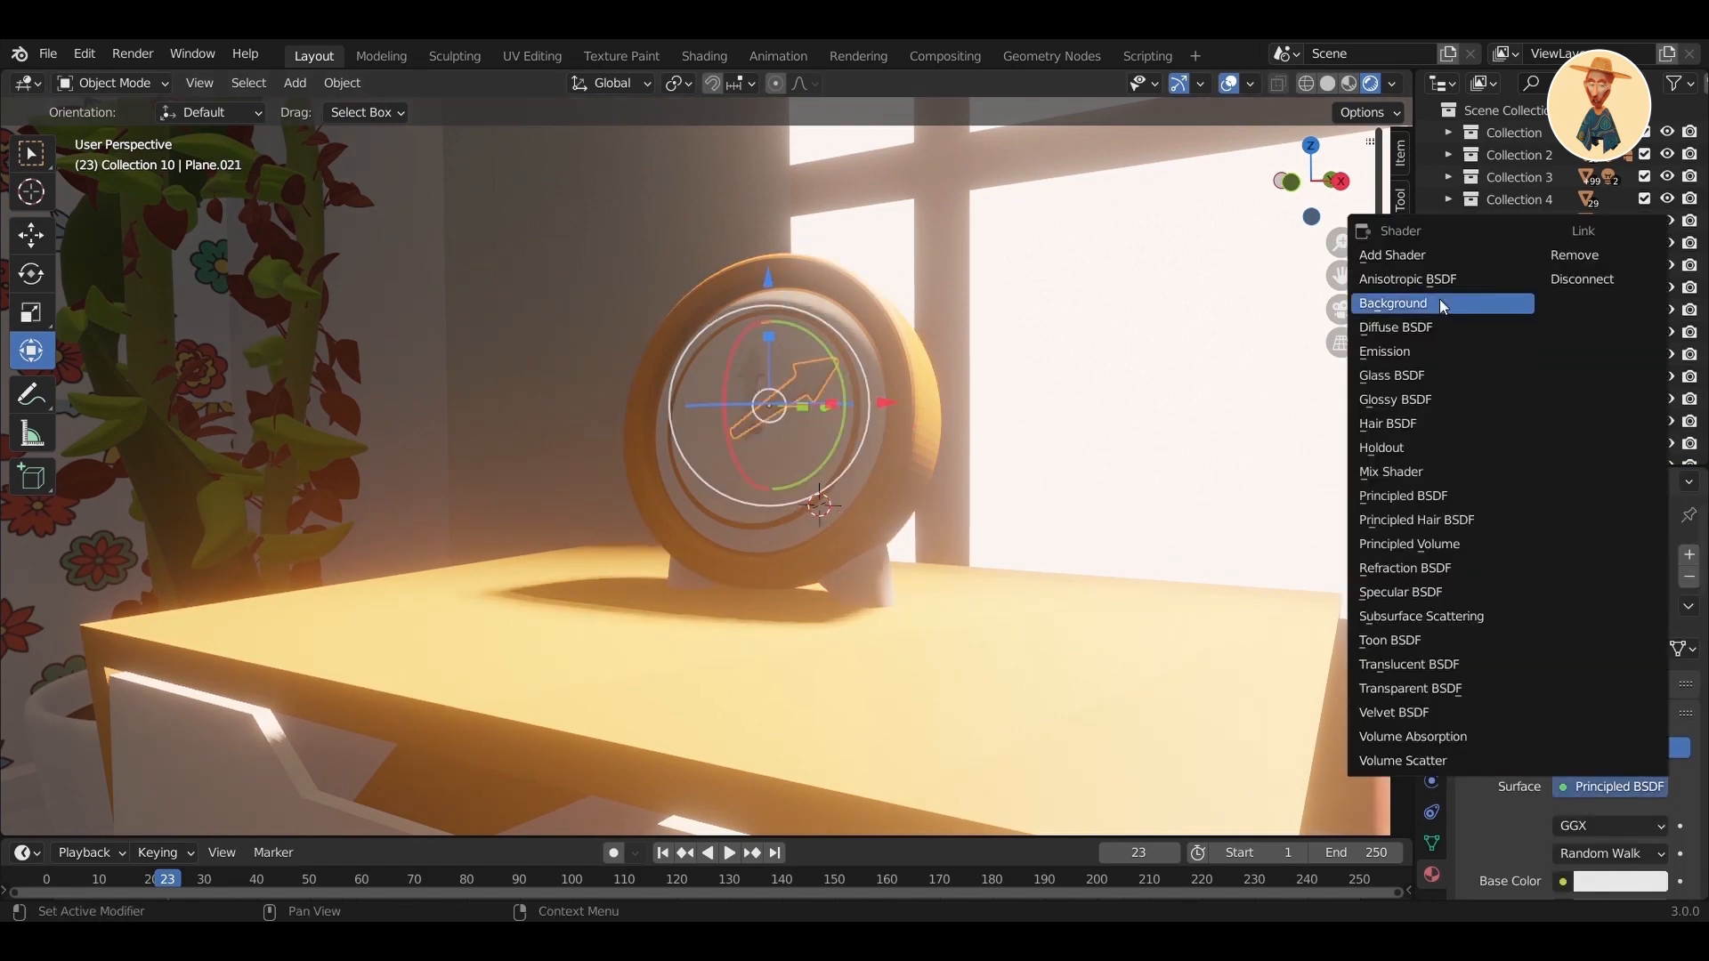
- Give both clock hands new Glossy BSDF materials and adjust their roughness or colour
click(1424, 400)
click(1620, 853)
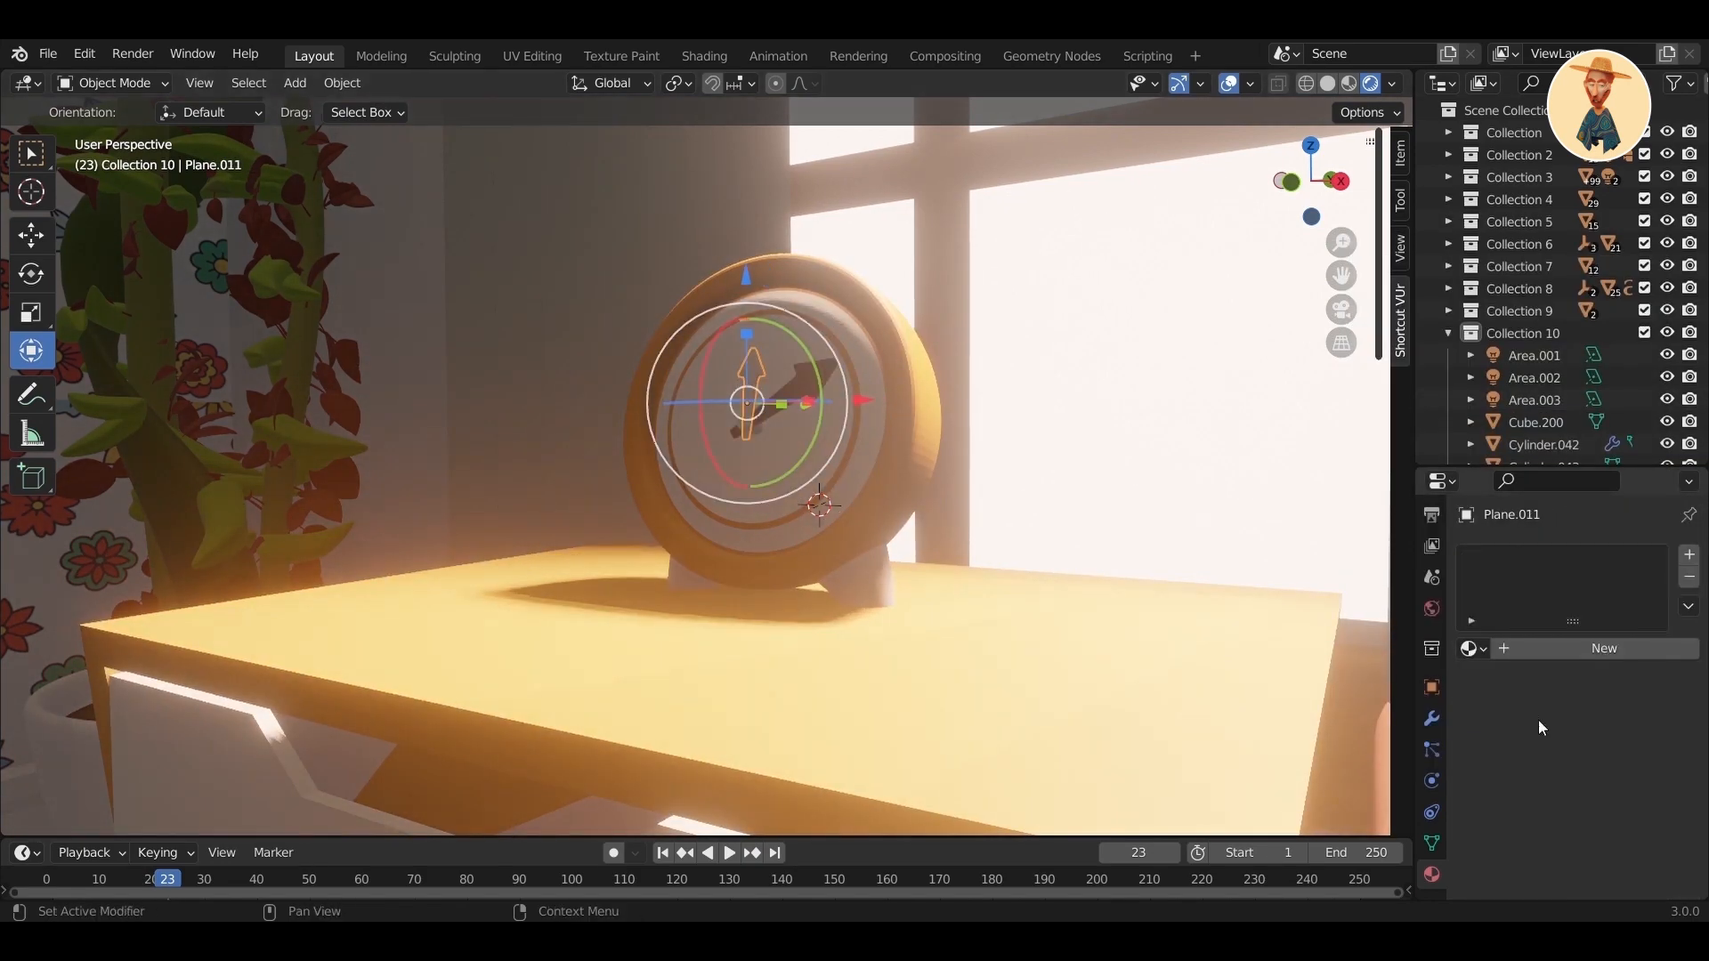
click(1603, 649)
click(1613, 786)
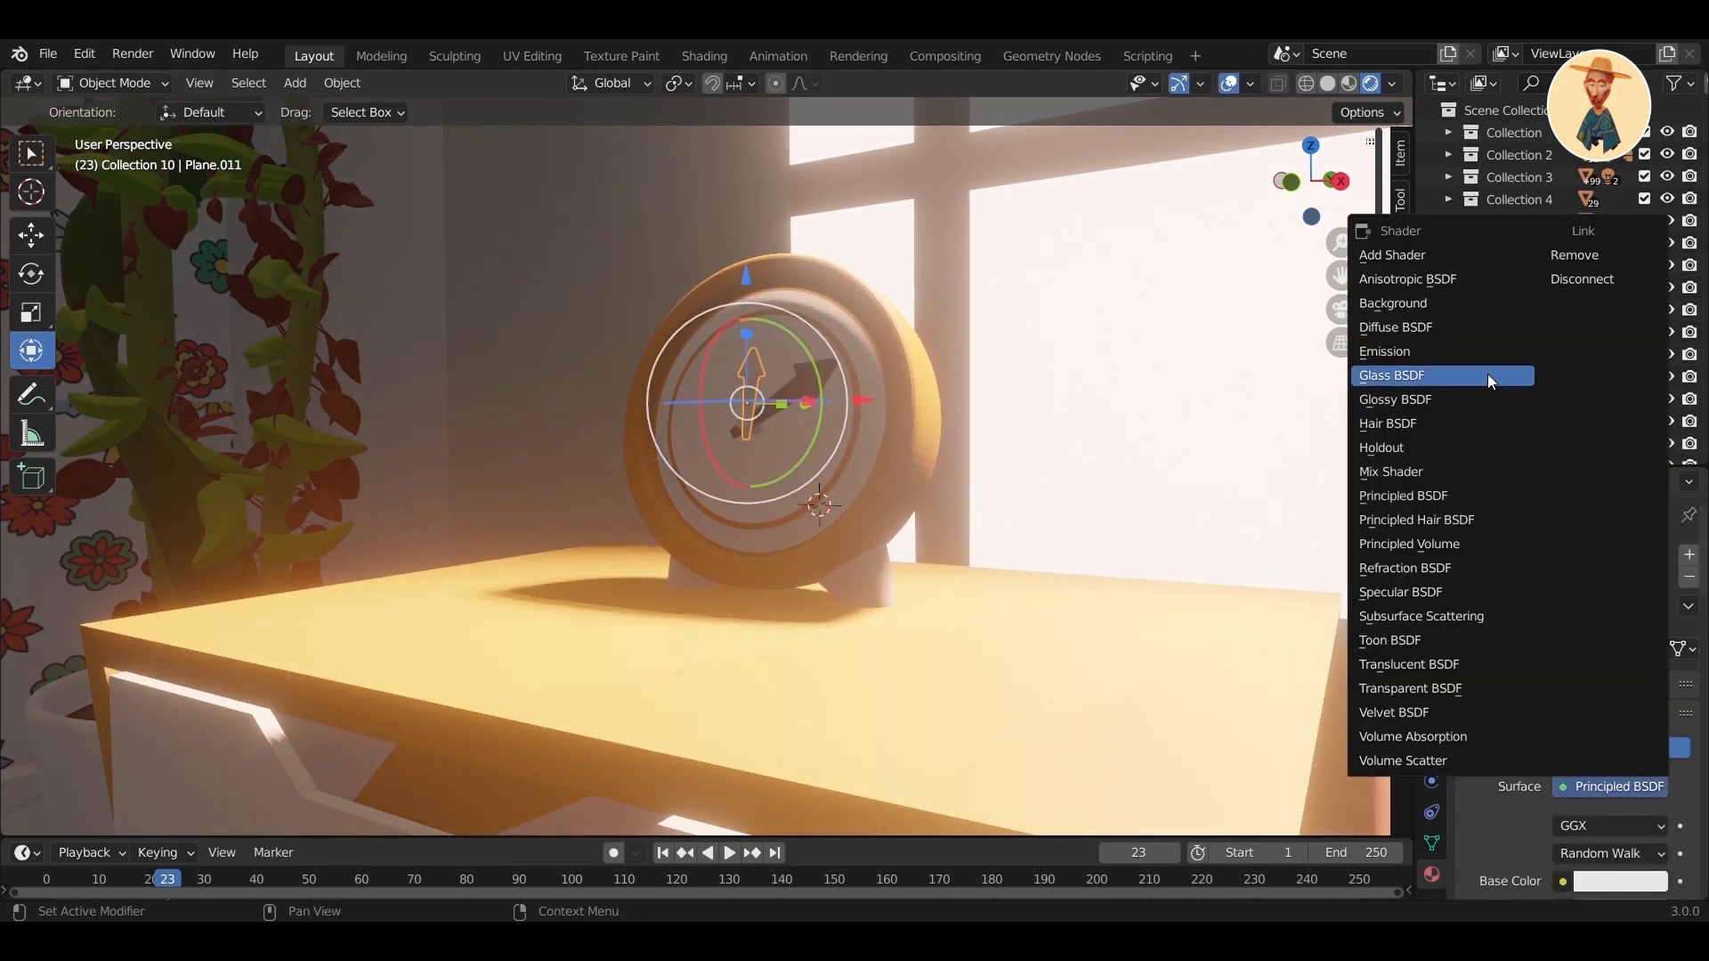
click(1494, 400)
click(1603, 857)
- Give the clock's foot a new material with an orange base colour
click(854, 583)
click(1613, 649)
click(1620, 880)
click(1530, 707)
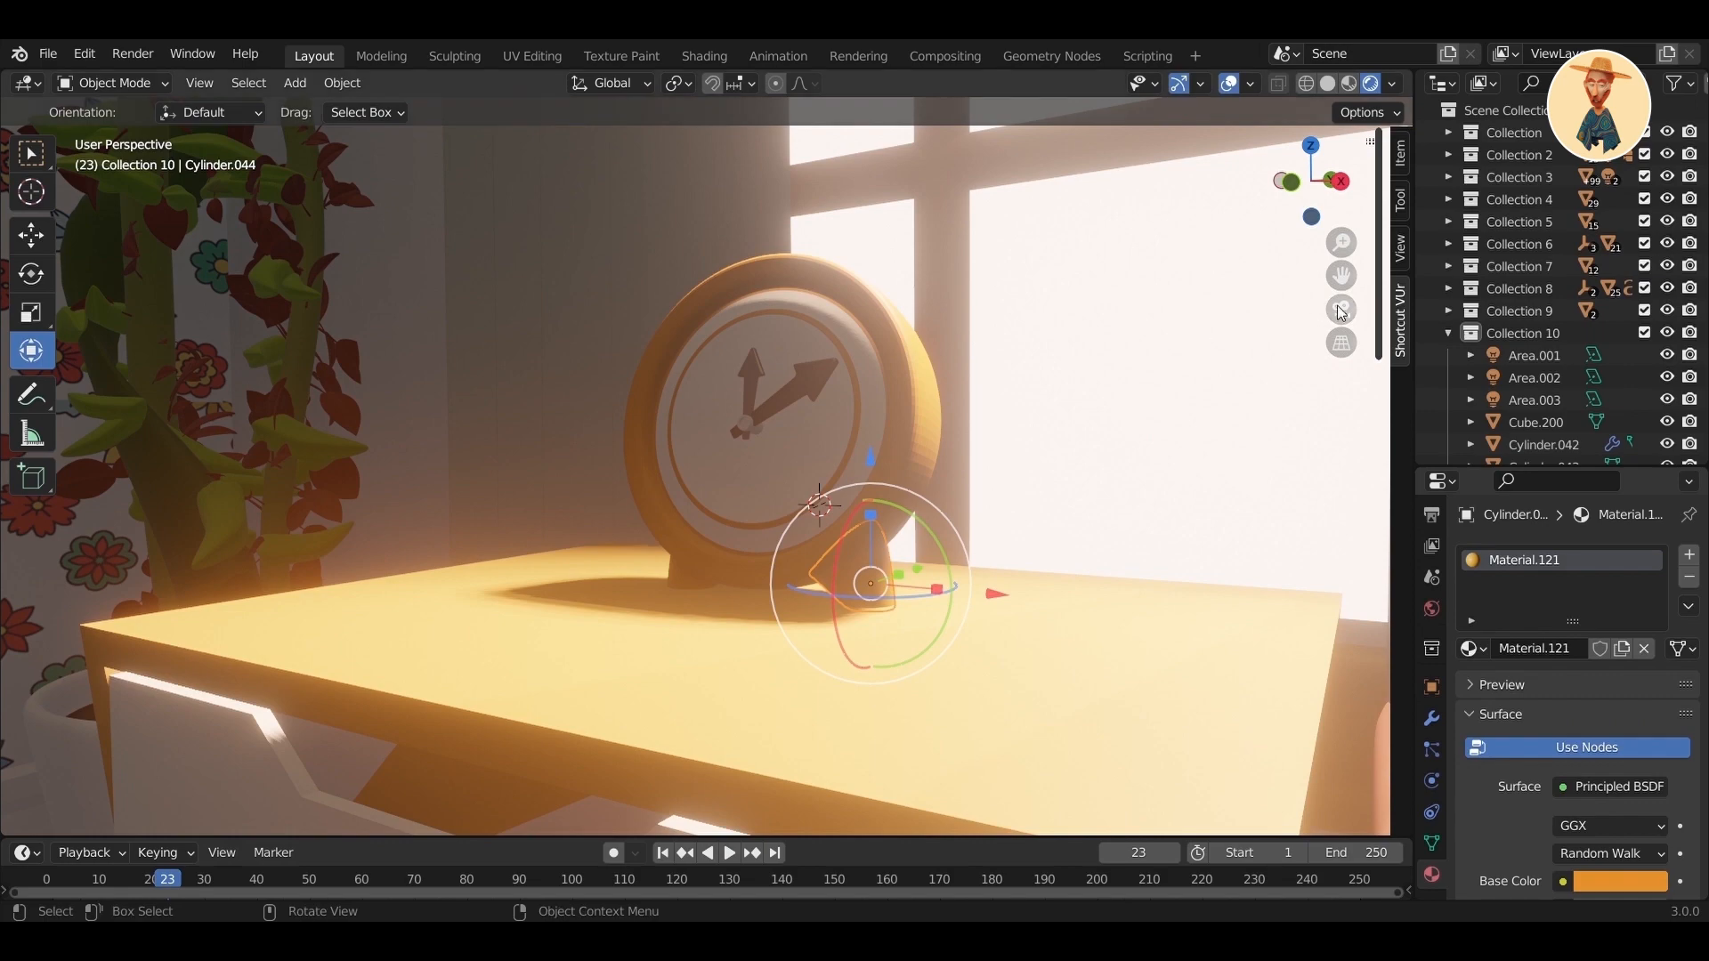
- Select the clock's body, hands and feet together and try to move them across the bedside table
middle_drag(803, 434, 904, 477)
shift+click(654, 556)
shift+click(731, 418)
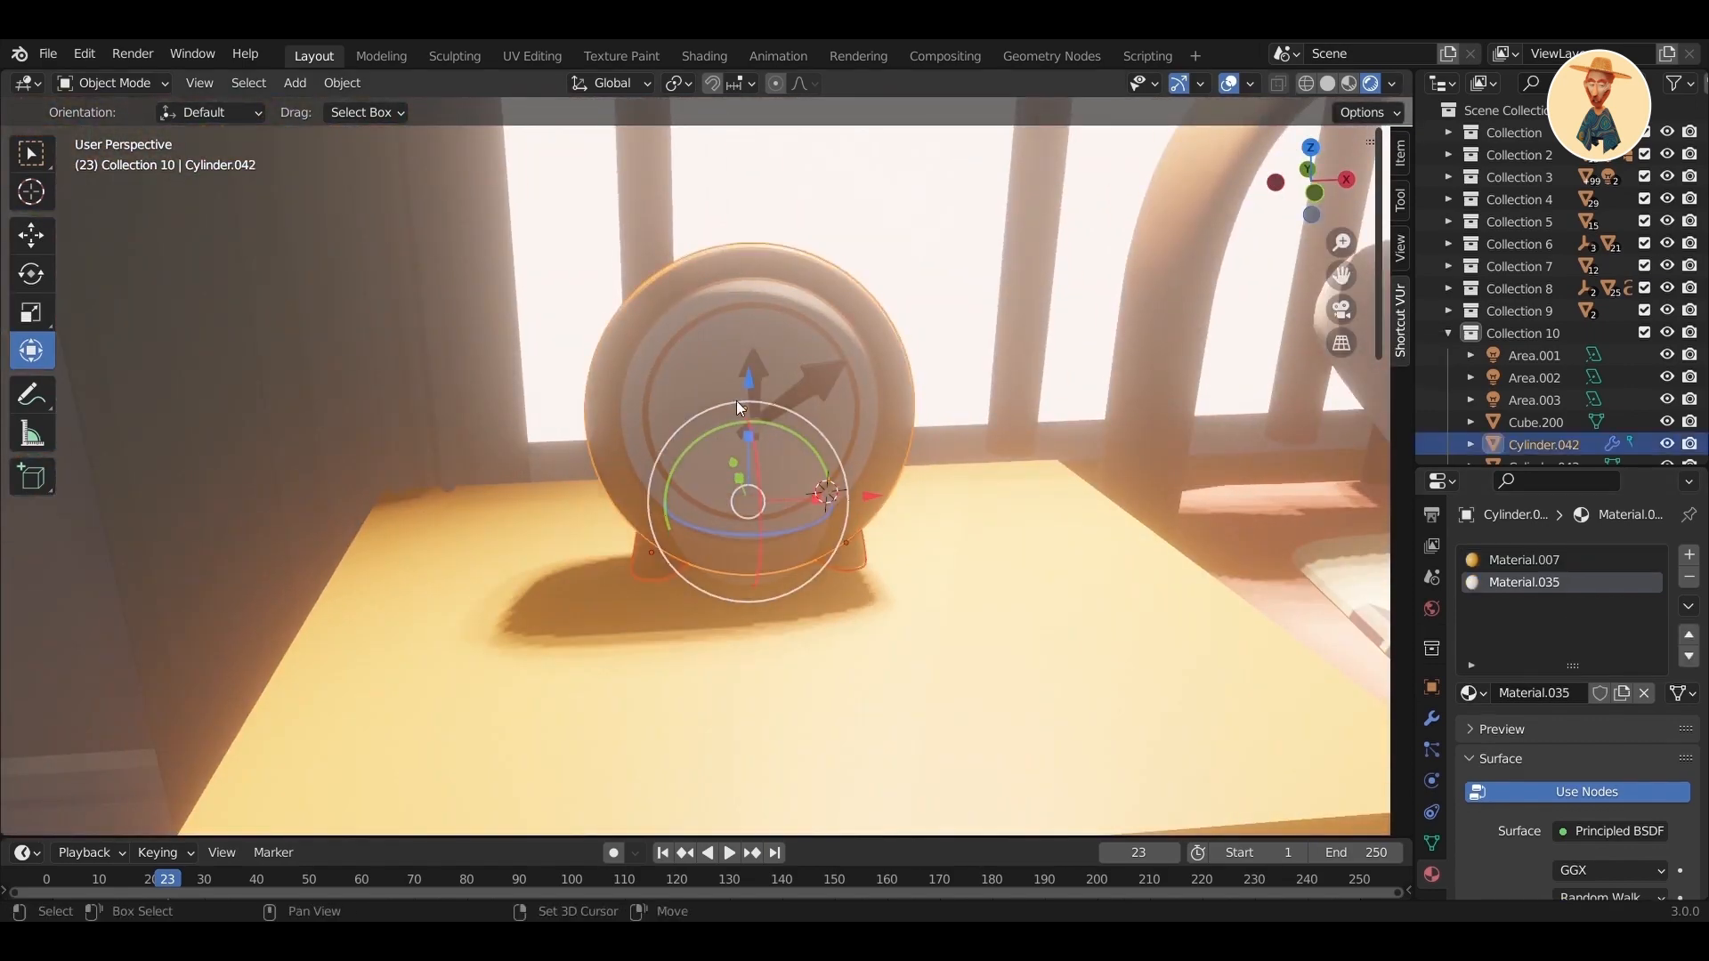
shift+click(794, 388)
middle_drag(794, 392, 751, 407)
click(750, 435)
click(784, 409)
shift+click(768, 383)
shift+click(846, 512)
shift+click(857, 554)
shift+click(665, 552)
middle_drag(665, 550, 579, 602)
drag(740, 542, 782, 529)
middle_drag(782, 529, 855, 396)
key(ctrl+z)
- Add the missed clock part to the selection and move the whole clock across the tabletop
shift+click(820, 495)
drag(812, 530, 871, 521)
scroll(1003, 507, down, 8)
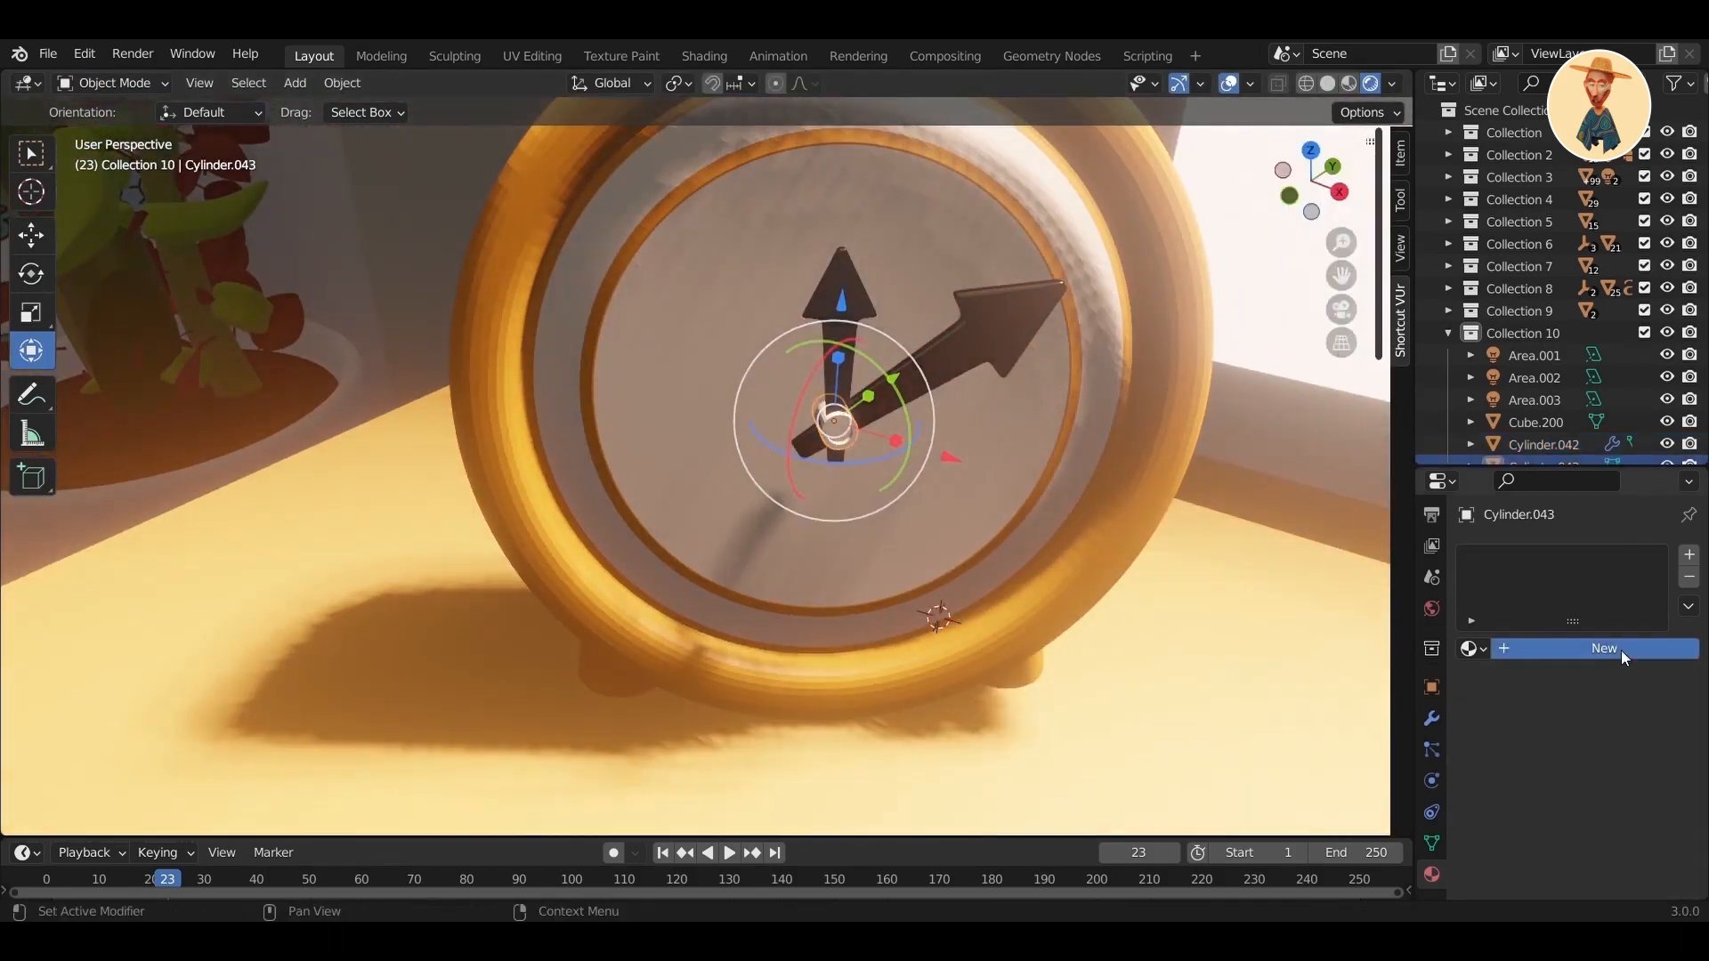
- Give the pin at the centre of the clock hands a new material and open its base colour
click(1604, 648)
click(1616, 881)
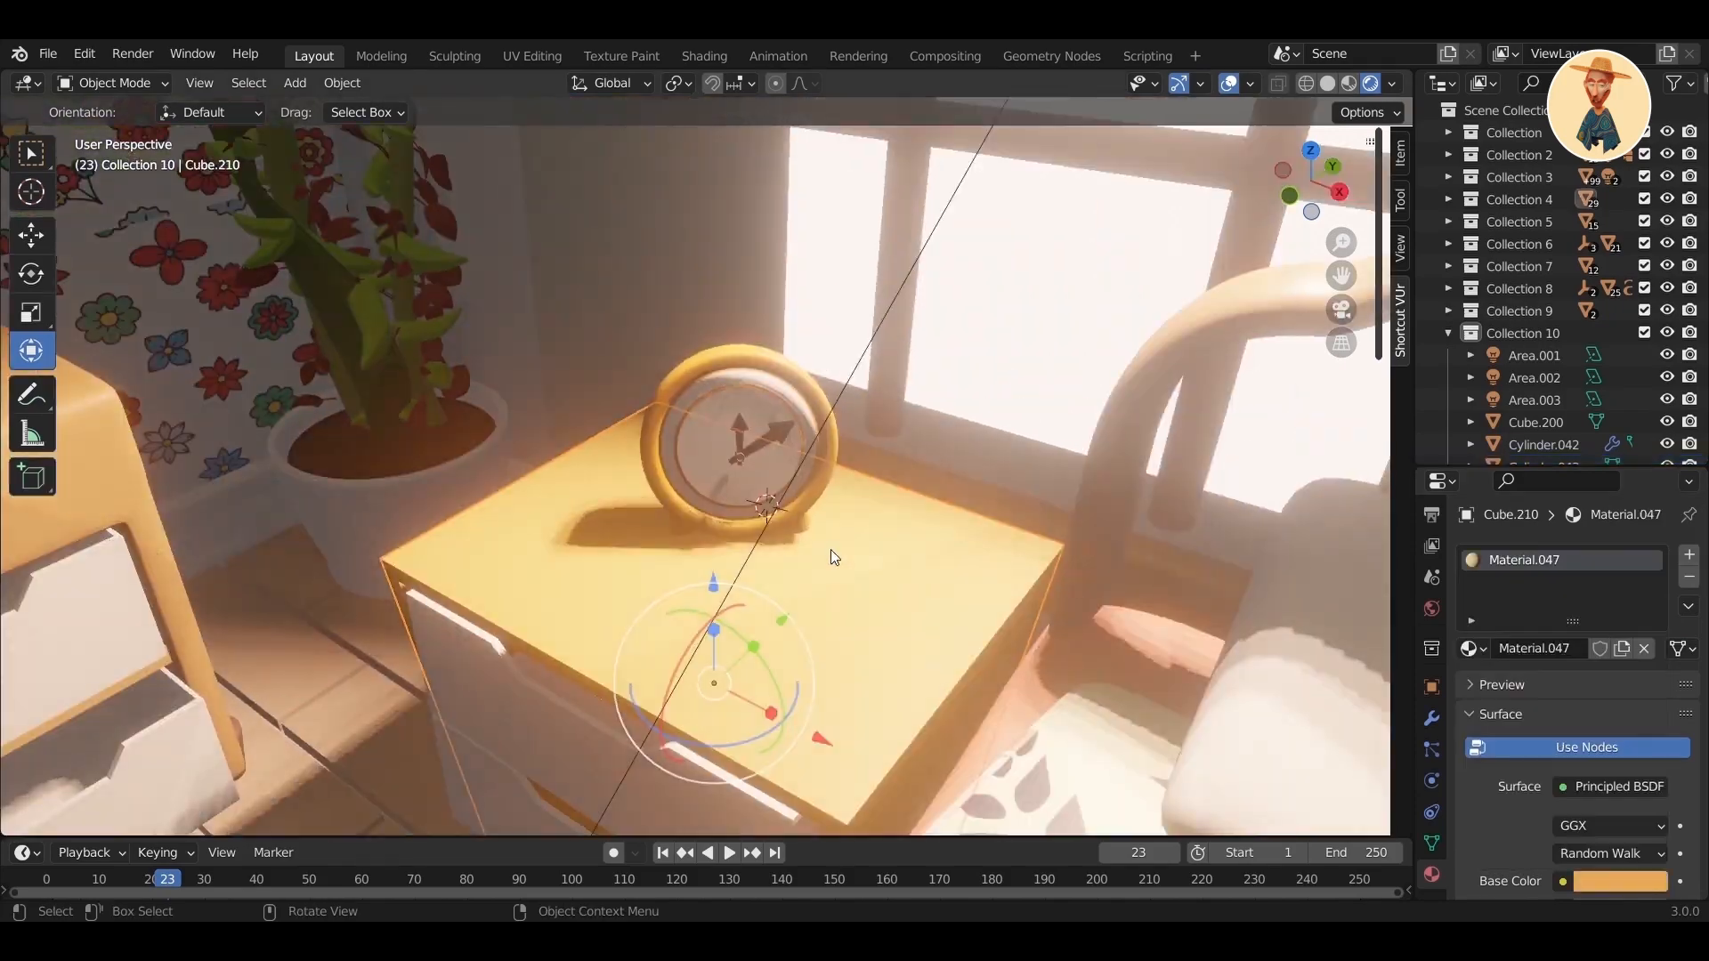
middle_drag(831, 548, 1337, 318)
click(1340, 312)
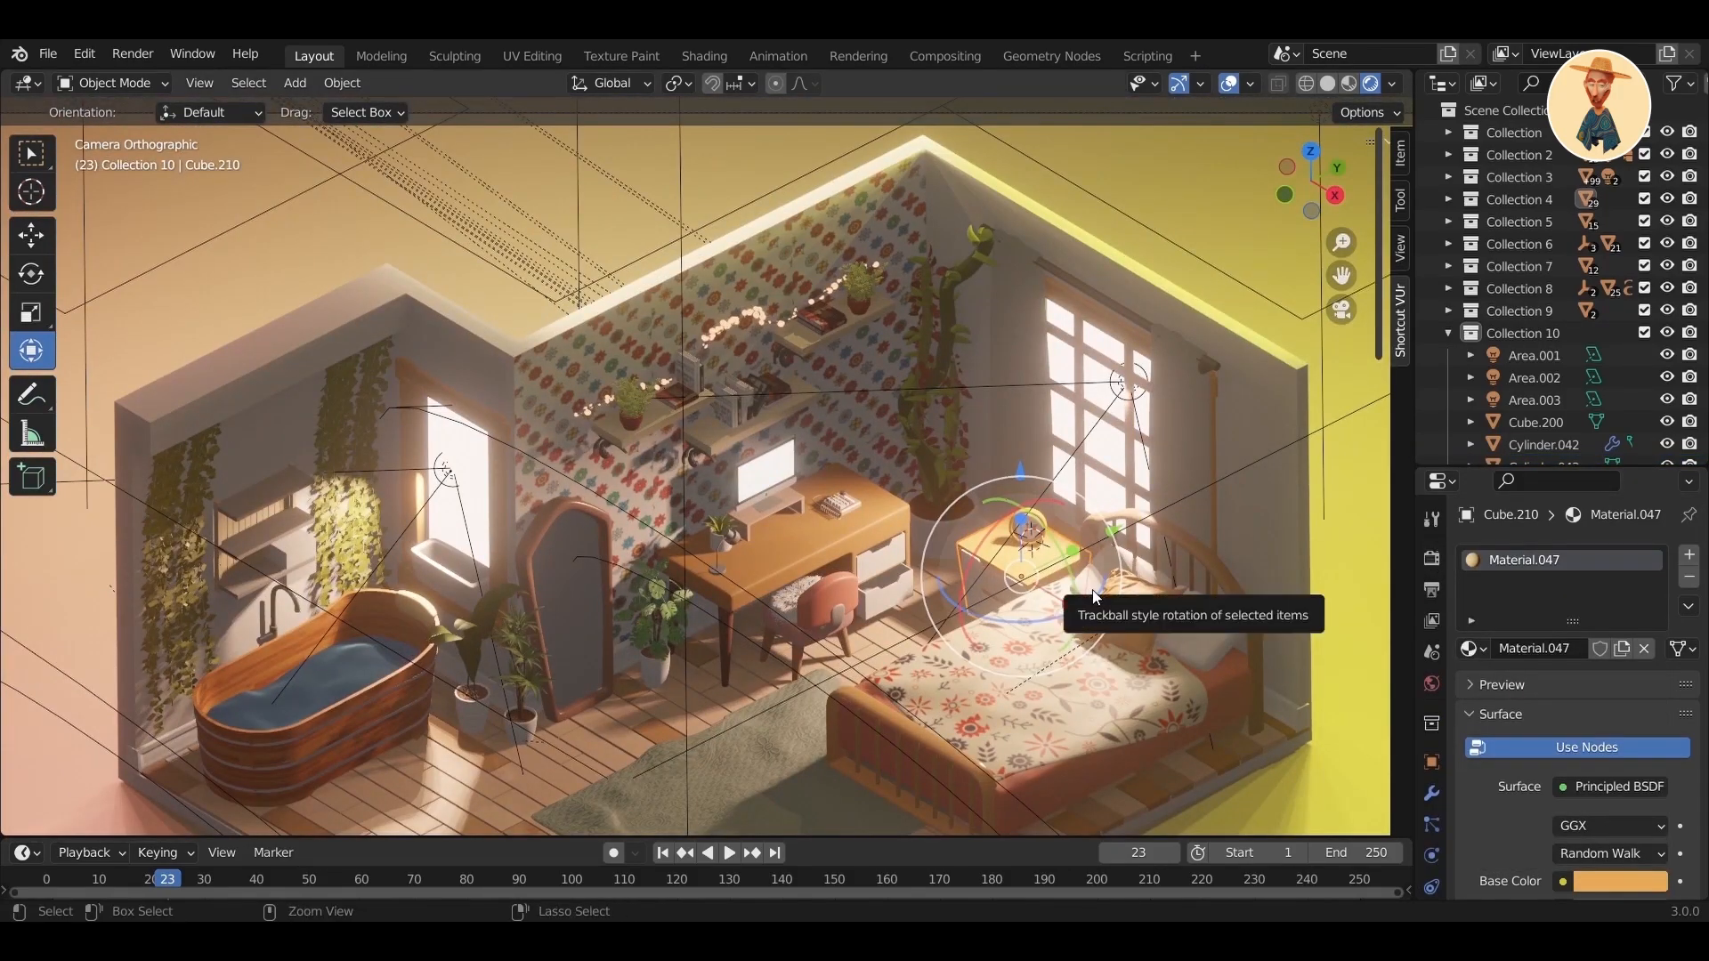
- Examine the desk, the shelves above it and the items on the desktop from close up
middle_drag(896, 576, 896, 513)
scroll(791, 418, up, 4)
scroll(896, 513, up, 3)
scroll(823, 387, up, 3)
click(868, 356)
middle_drag(923, 378, 896, 393)
shift+middle_drag(397, 430, 529, 356)
click(536, 262)
click(637, 294)
scroll(713, 391, down, 8)
middle_drag(730, 418, 846, 454)
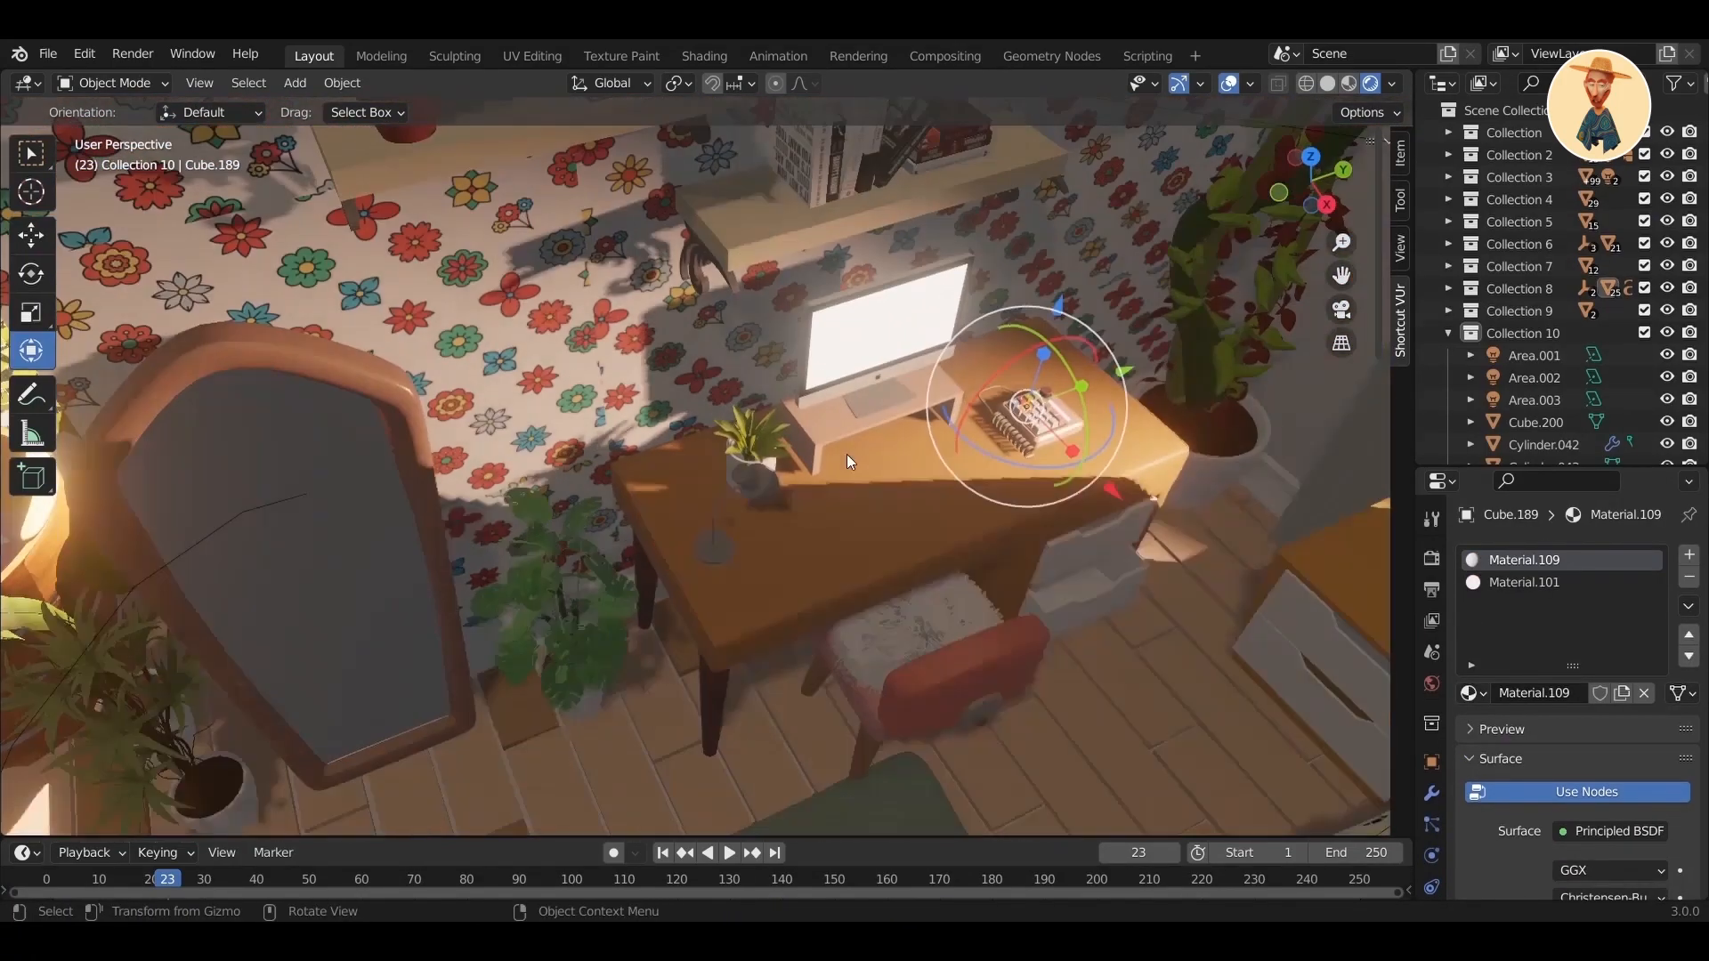
- Rotate the desk lamp about the Z axis and move it about -0.09 m along X
click(719, 563)
key(r)
key(z)
click(726, 587)
key(g)
key(x)
click(723, 579)
scroll(768, 534, down, 2)
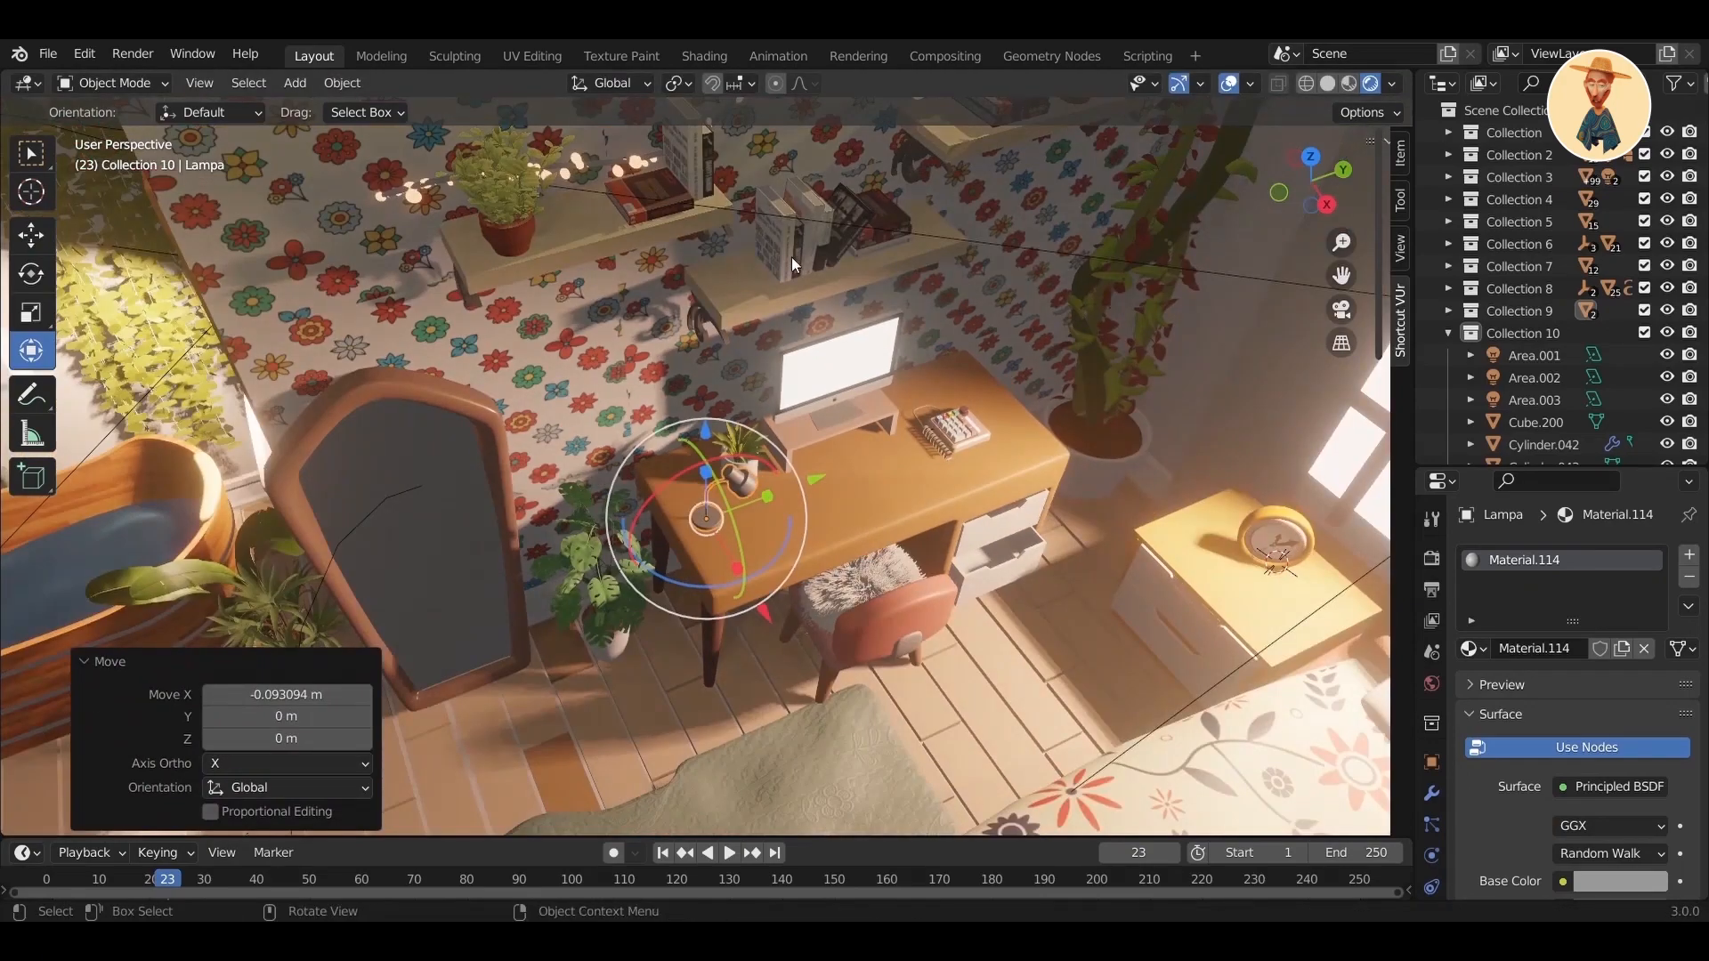
- Duplicate the book on the shelf above the monitor down to the desk and rotate it flat about the Y axis
click(782, 260)
key(shift+d)
key(z)
click(926, 574)
scroll(943, 525, up, 2)
mouse_move(950, 511)
mouse_down()
mouse_move(867, 458)
mouse_move(968, 528)
mouse_up()
drag(921, 614, 931, 623)
click(320, 740)
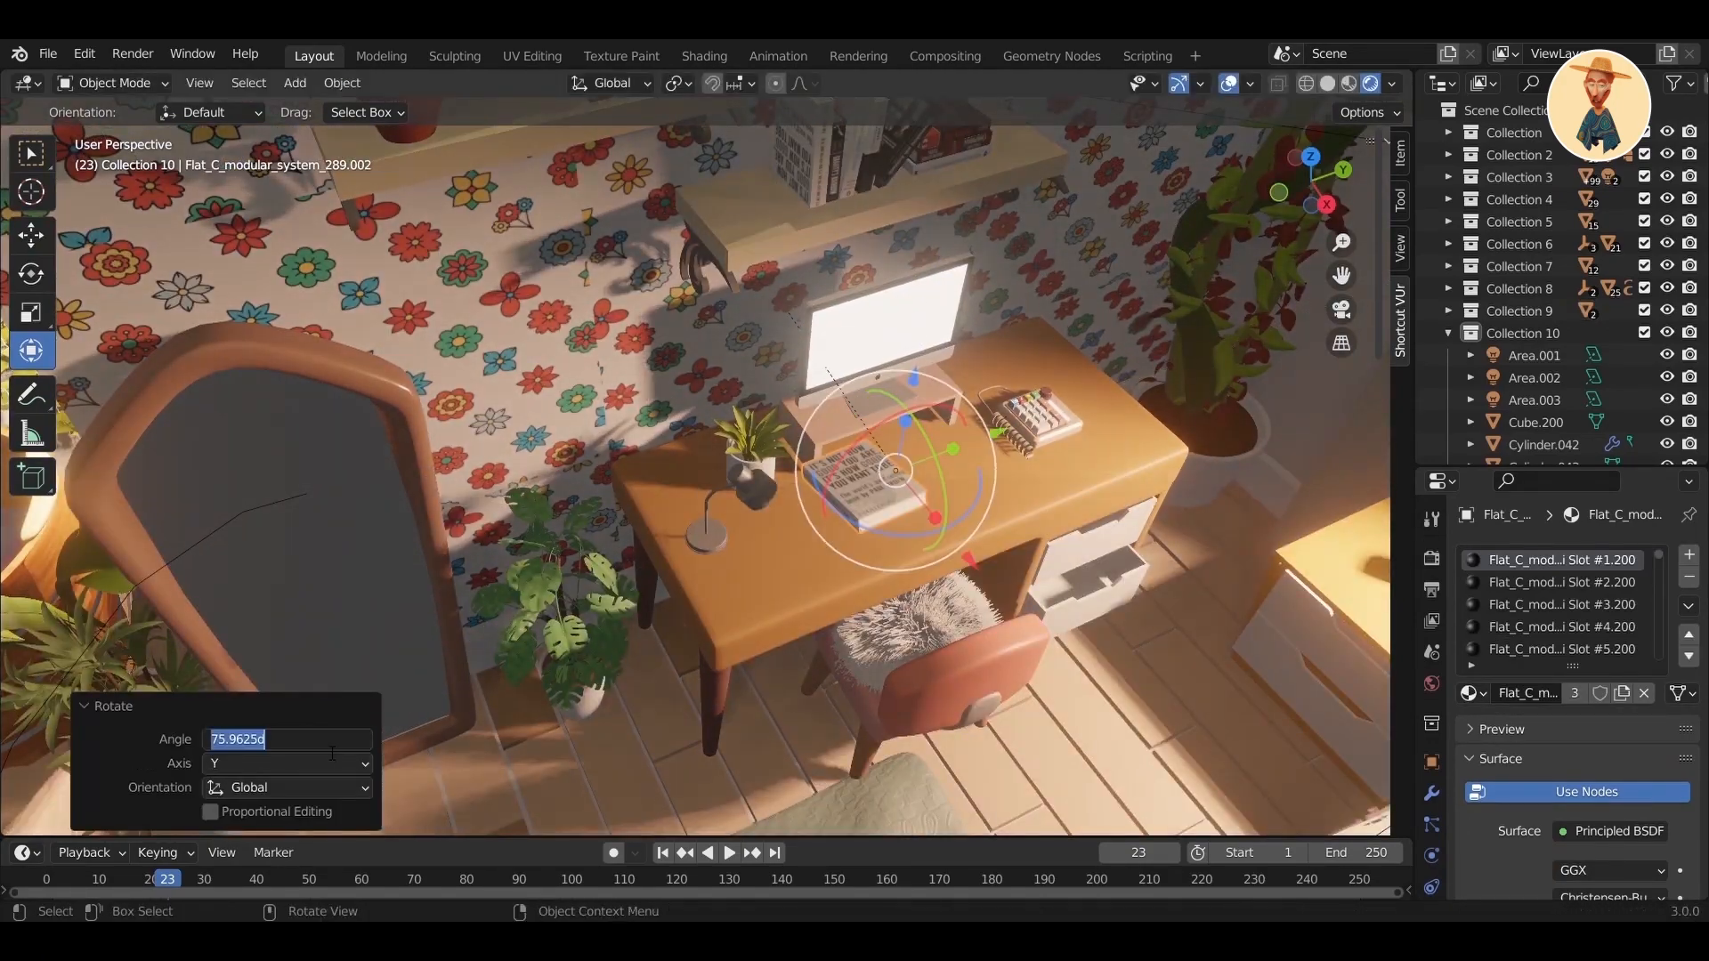
- Scale the duplicated book and place it on the desktop beside the lamp
drag(920, 402, 912, 481)
scroll(1127, 548, up, 7)
scroll(1127, 548, down, 3)
shift+middle_drag(1127, 548, 893, 394)
drag(906, 392, 908, 561)
key(s)
click(976, 686)
drag(890, 704, 806, 550)
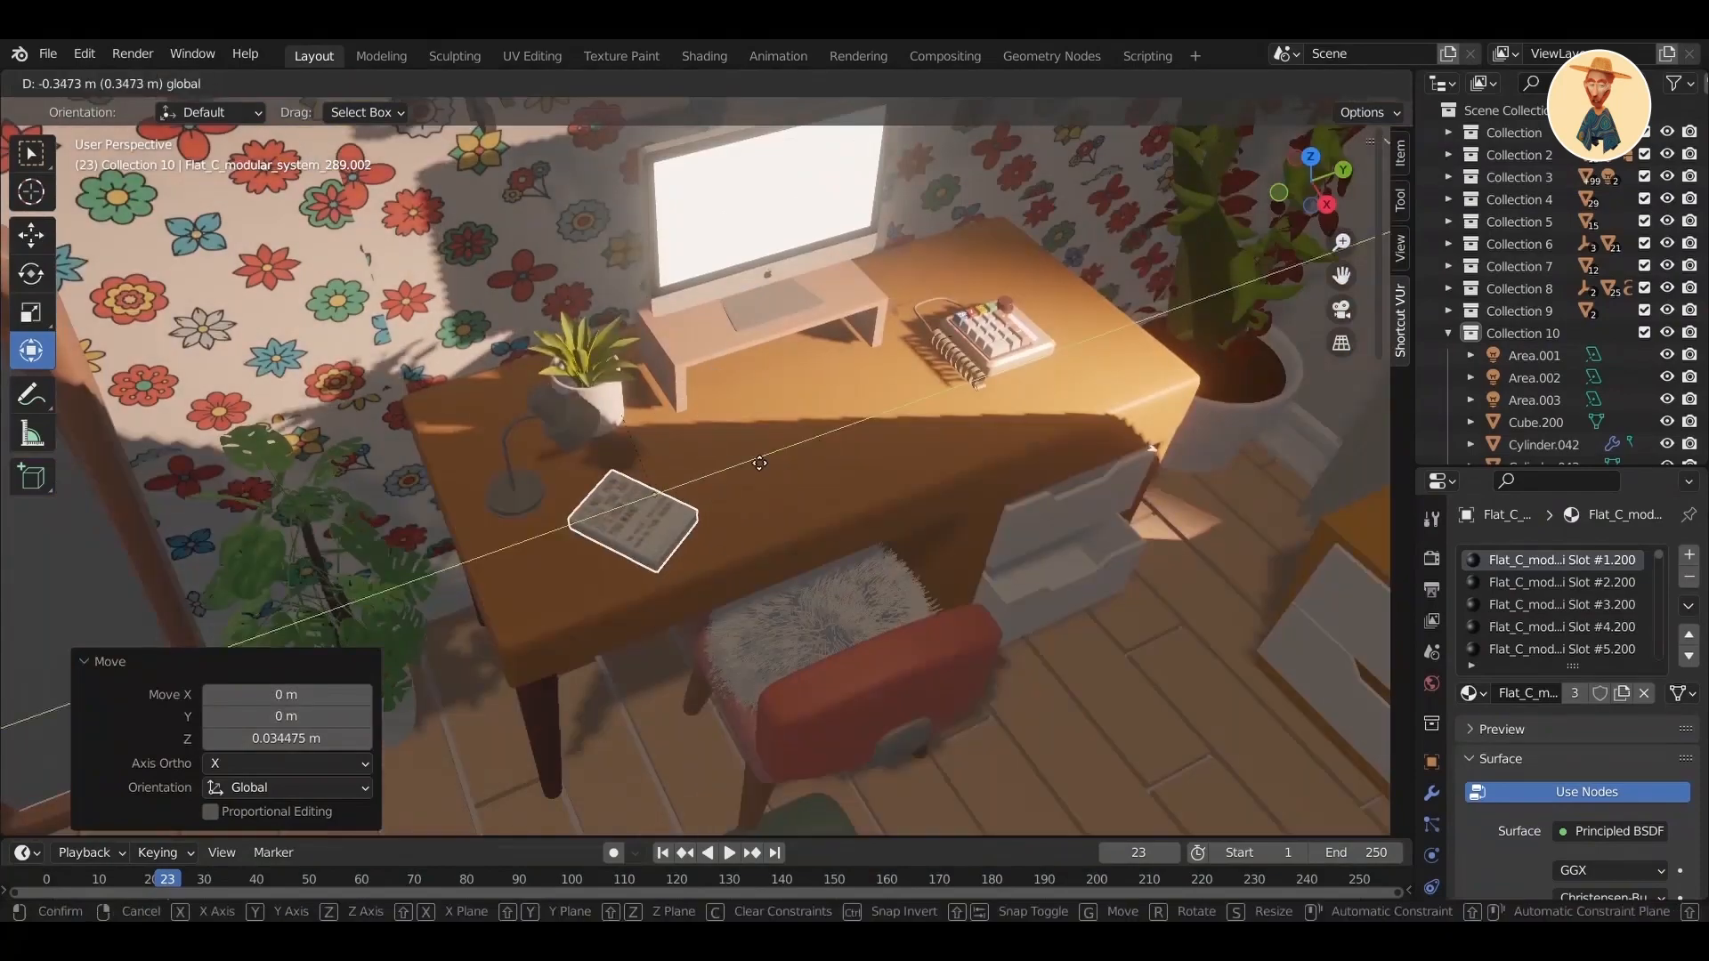
click(772, 542)
- Save the bedroom file and start the Shortcut VUr display
middle_drag(772, 542, 708, 543)
scroll(1012, 436, down, 3)
scroll(792, 541, up, 1)
scroll(792, 541, down, 3)
key(ctrl+s)
scroll(701, 495, up, 4)
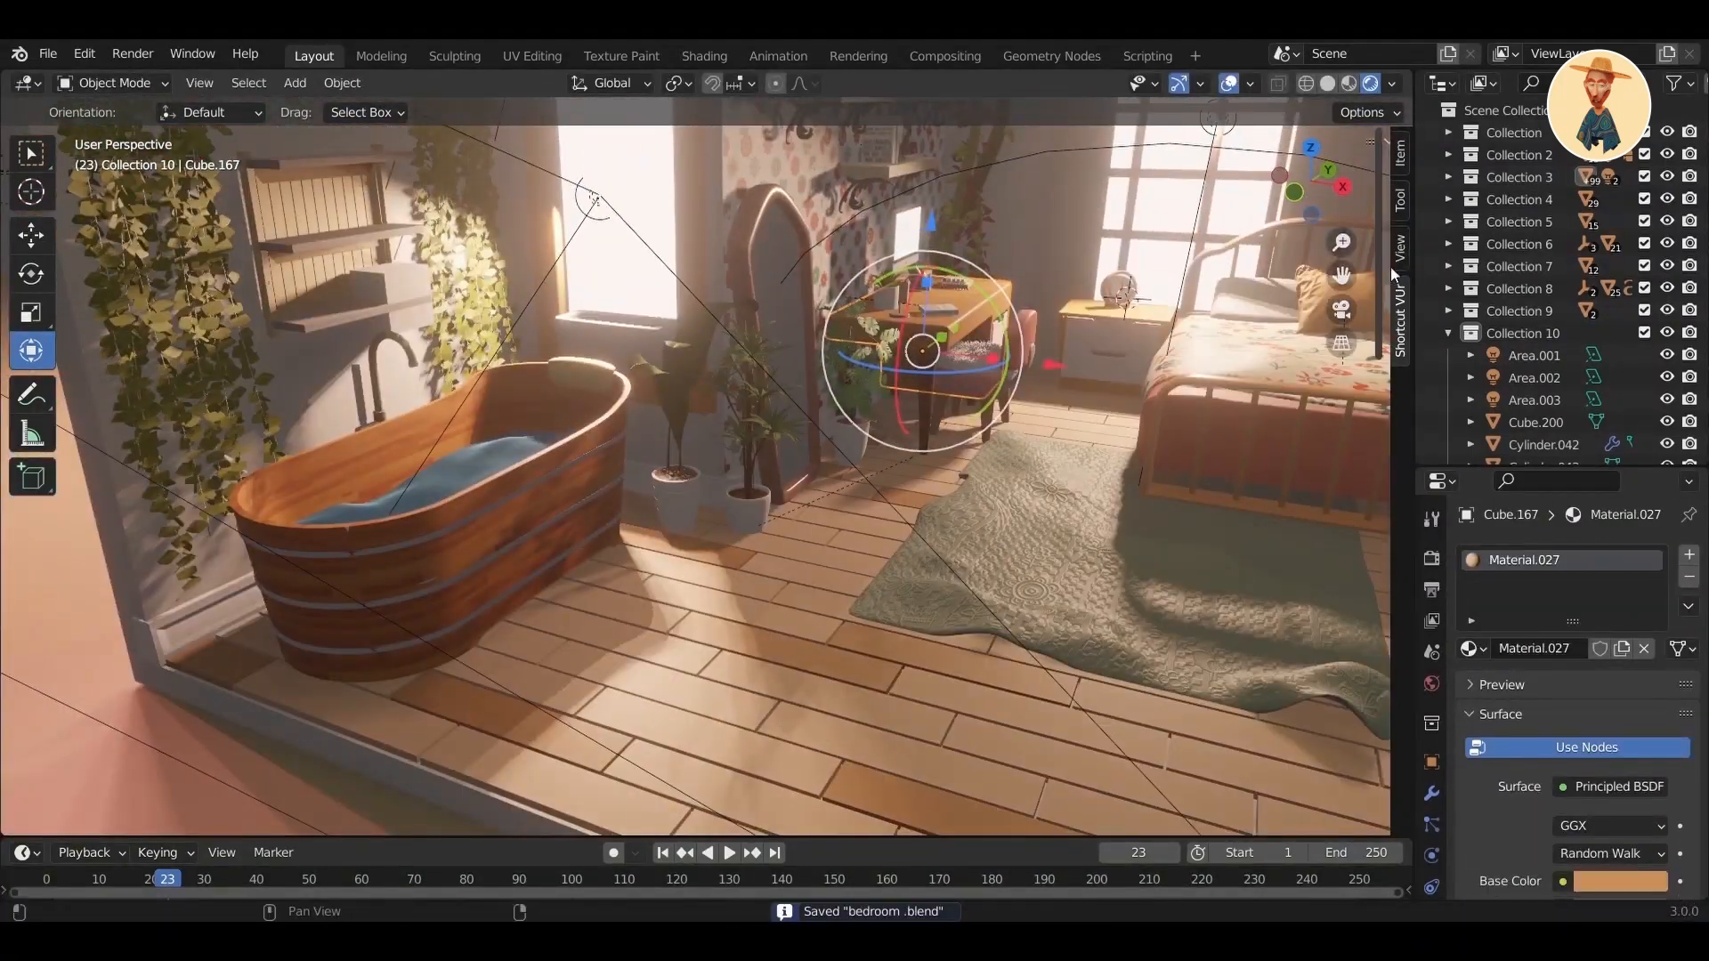
click(1282, 173)
- Duplicate the broad-leaved potted plant near the mirror and move the copy to the front end of the bathtub
middle_drag(881, 569, 830, 570)
scroll(830, 534, down, 3)
scroll(828, 520, up, 3)
double_click(767, 510)
key(shift+d)
key(x)
click(787, 510)
drag(761, 427, 338, 677)
shift+middle_drag(338, 677, 652, 405)
- Scale down the duplicated plant and lower it about 0.31 m onto the floor beside the bathtub
drag(843, 439, 849, 374)
key(s)
click(917, 462)
middle_drag(815, 399, 784, 404)
scroll(784, 404, up, 4)
drag(686, 496, 689, 573)
click(691, 605)
click(691, 604)
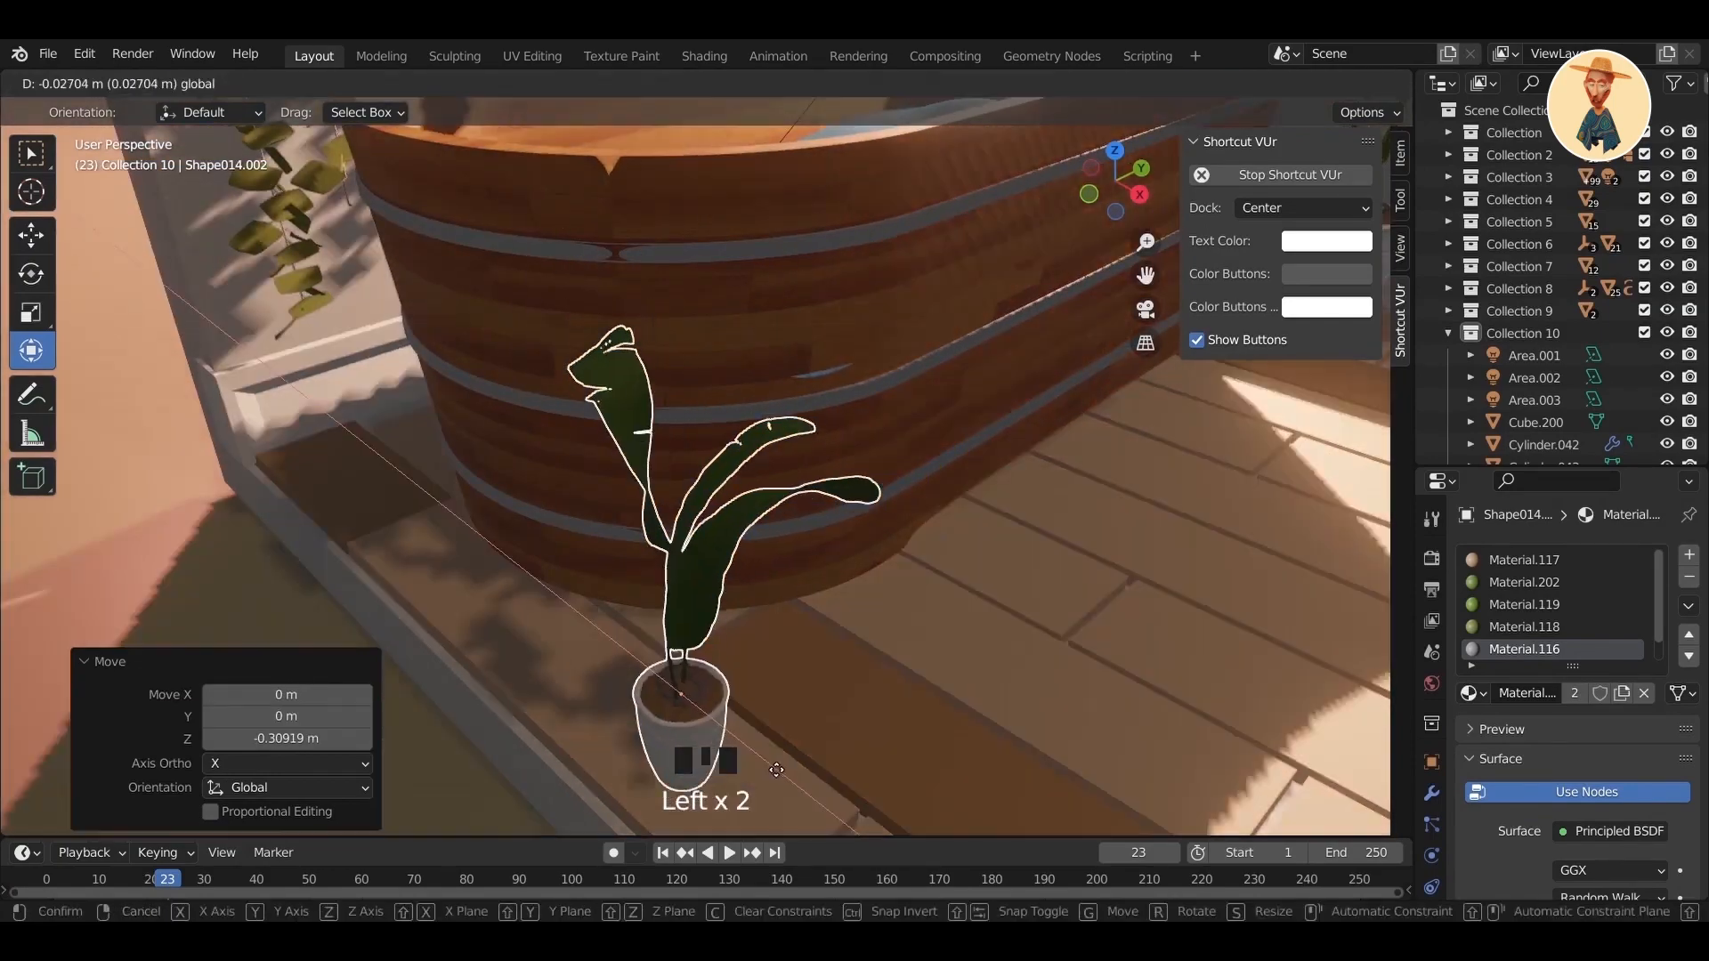
scroll(803, 574, down, 4)
scroll(716, 479, up, 4)
scroll(826, 478, down, 3)
scroll(826, 479, up, 2)
shift+middle_drag(757, 492, 832, 490)
- Switch the viewport to solid shading and scale the cube on the bathroom wall shelf
click(680, 267)
scroll(766, 374, up, 3)
mouse_move(801, 418)
middle_down()
mouse_move(876, 431)
mouse_move(1205, 193)
middle_up()
click(1326, 83)
scroll(850, 452, up, 4)
shift+middle_drag(850, 452, 868, 531)
scroll(868, 531, down, 4)
key(s)
scroll(746, 438, up, 3)
- Inset and extrude the cube's top face into a bottle neck and add a level 2 subdivision
key(Tab)
click(757, 463)
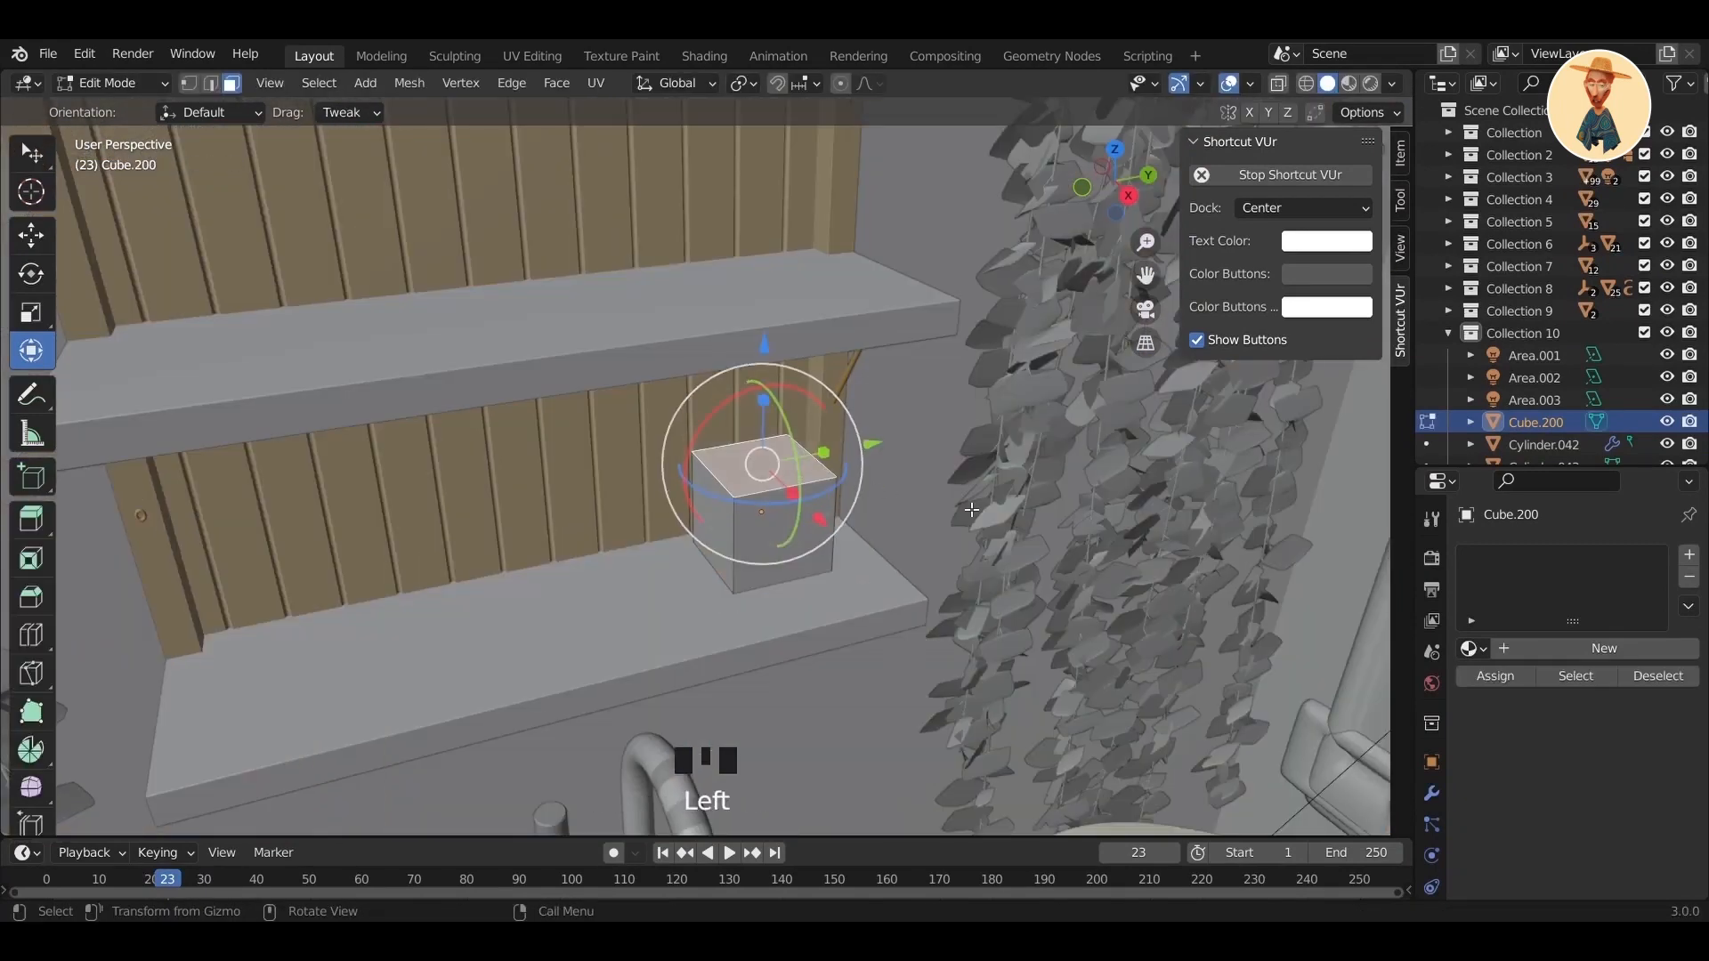
key(i)
click(944, 514)
click(939, 486)
key(Tab)
key(ctrl+2)
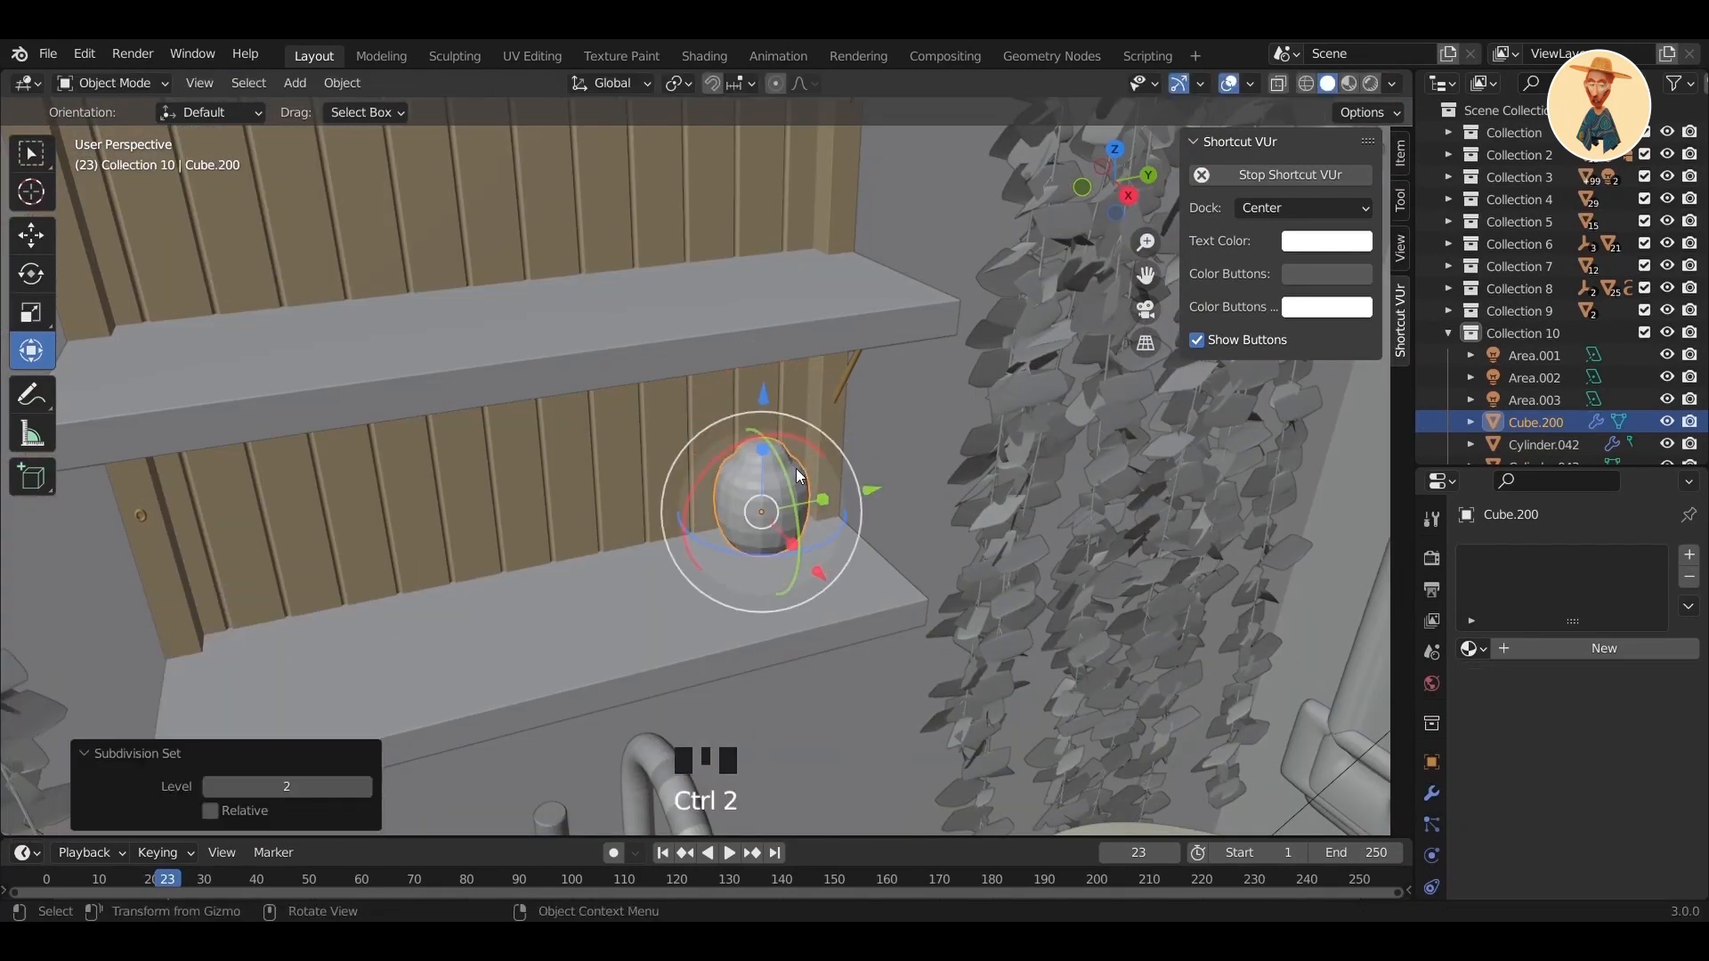
- Add supporting edge loops to the bottle so its base and shoulders become crisper
key(Tab)
key(ctrl+r)
drag(828, 544, 838, 539)
click(816, 458)
key(ctrl+e)
click(900, 424)
click(218, 89)
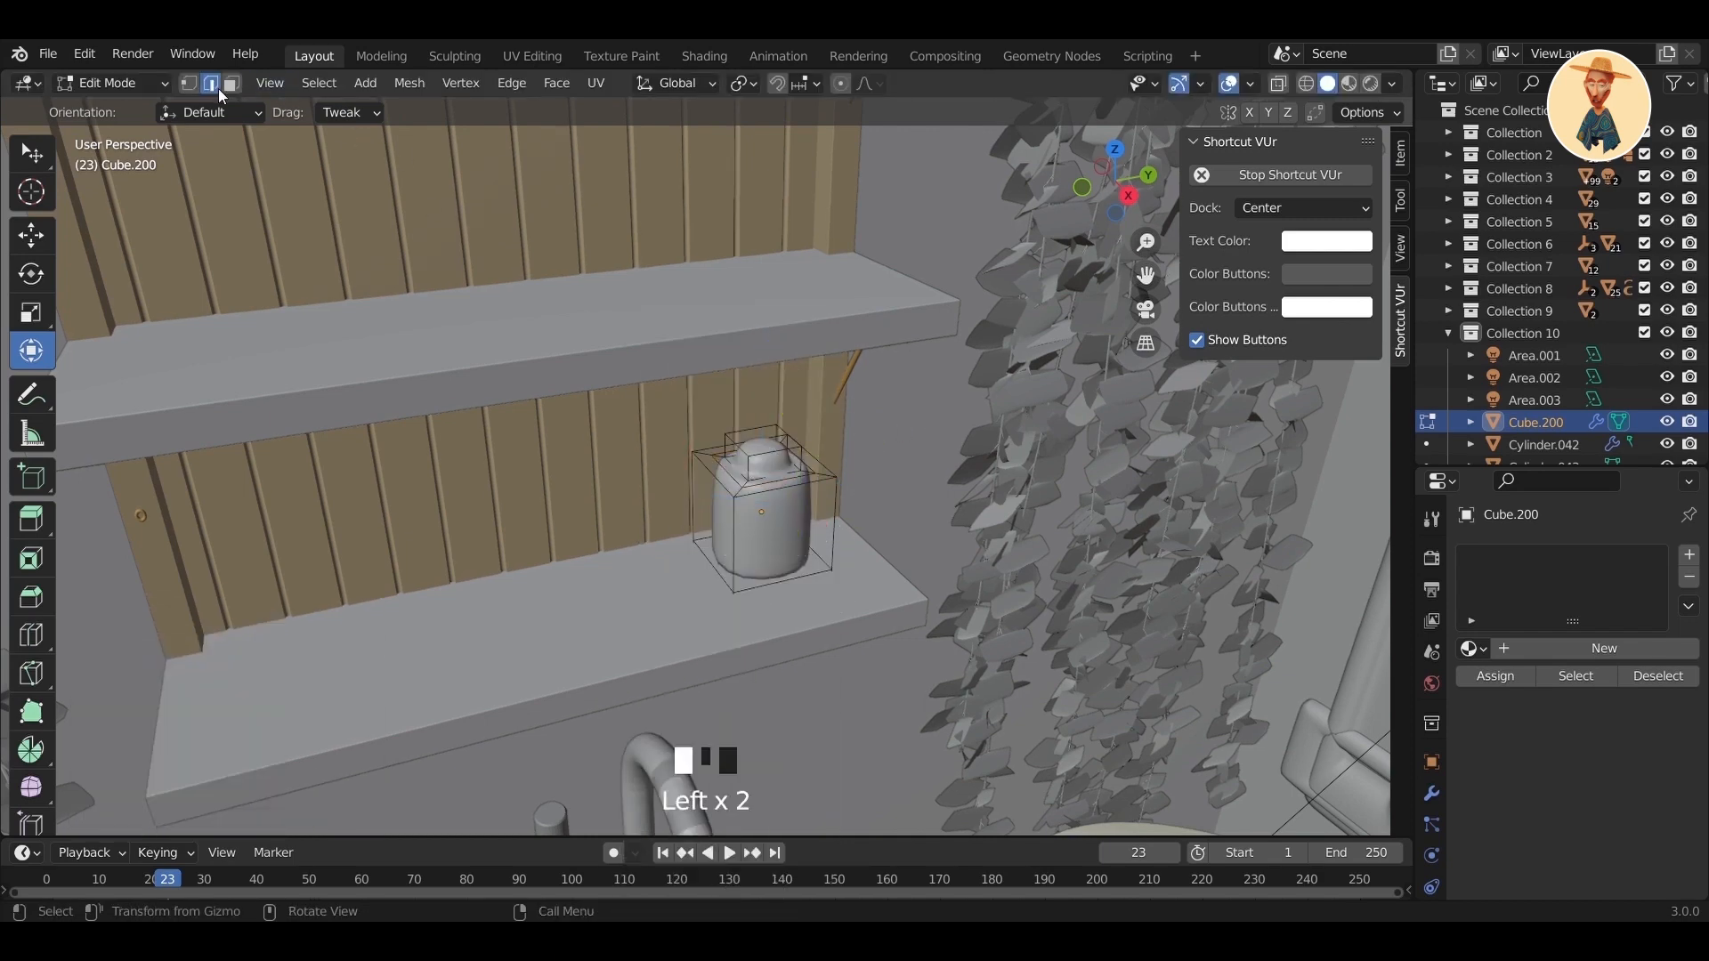
click(1064, 566)
click(1065, 570)
key(Tab)
- Raise the bottle clear of the shelf and select the face on its underside
shift+middle_drag(809, 536, 806, 495)
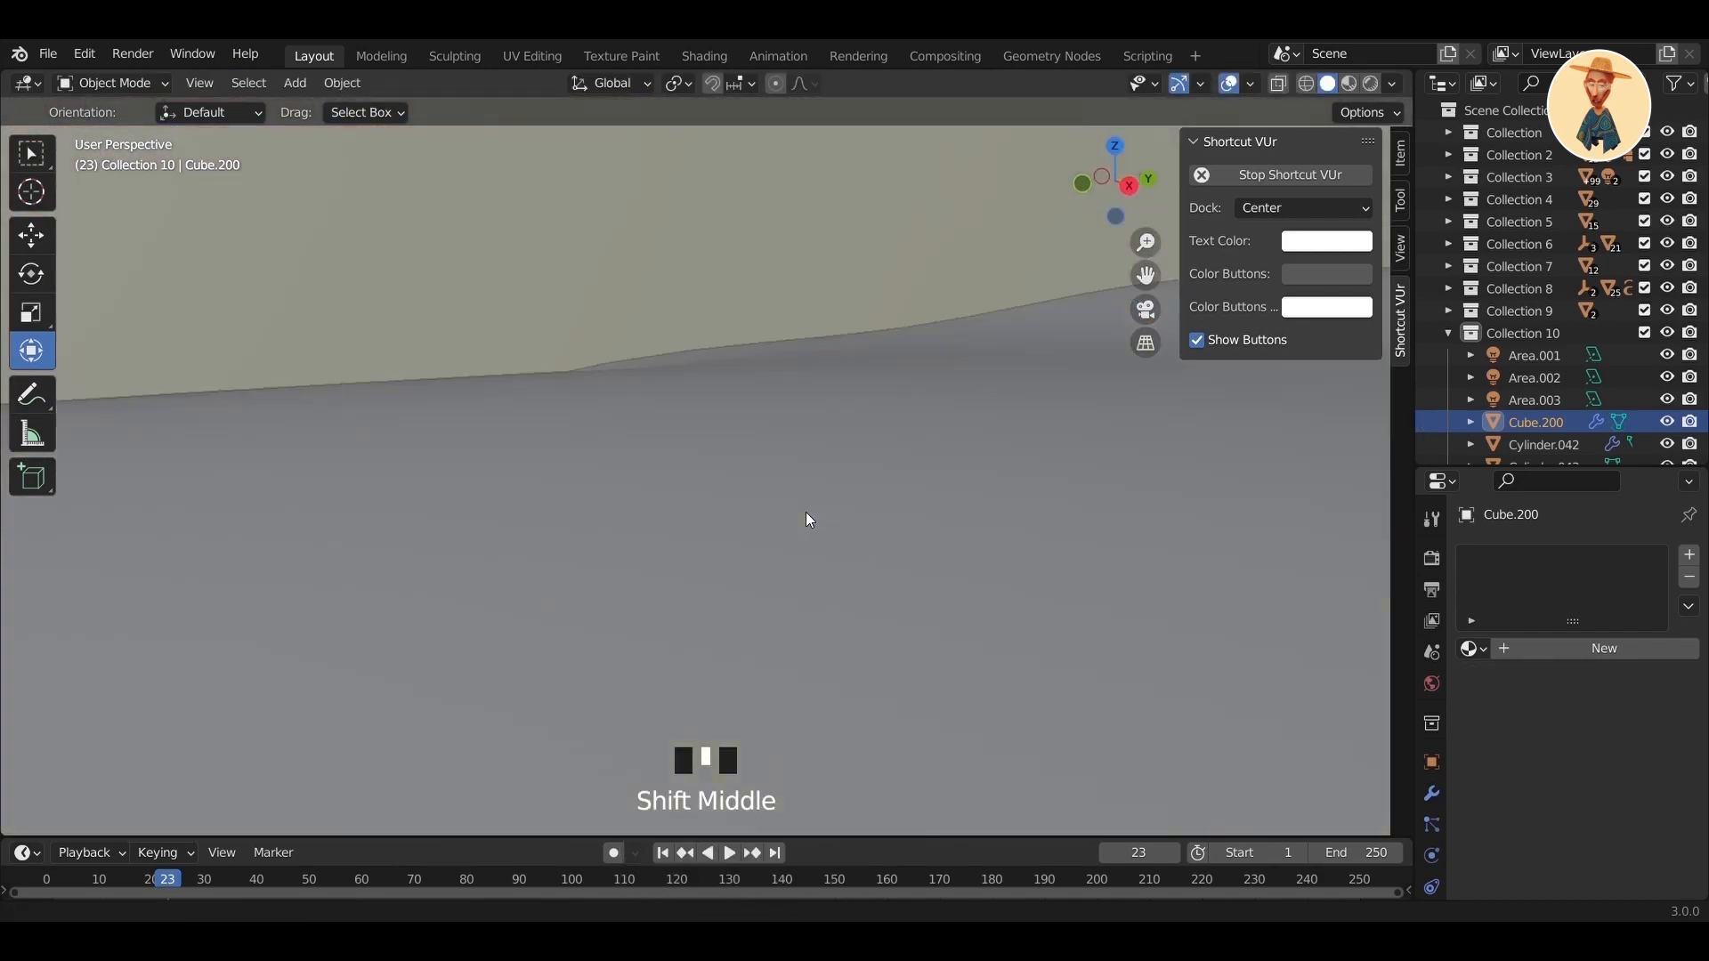
scroll(806, 494, down, 3)
shift+middle_drag(827, 640, 1010, 651)
scroll(966, 445, down, 3)
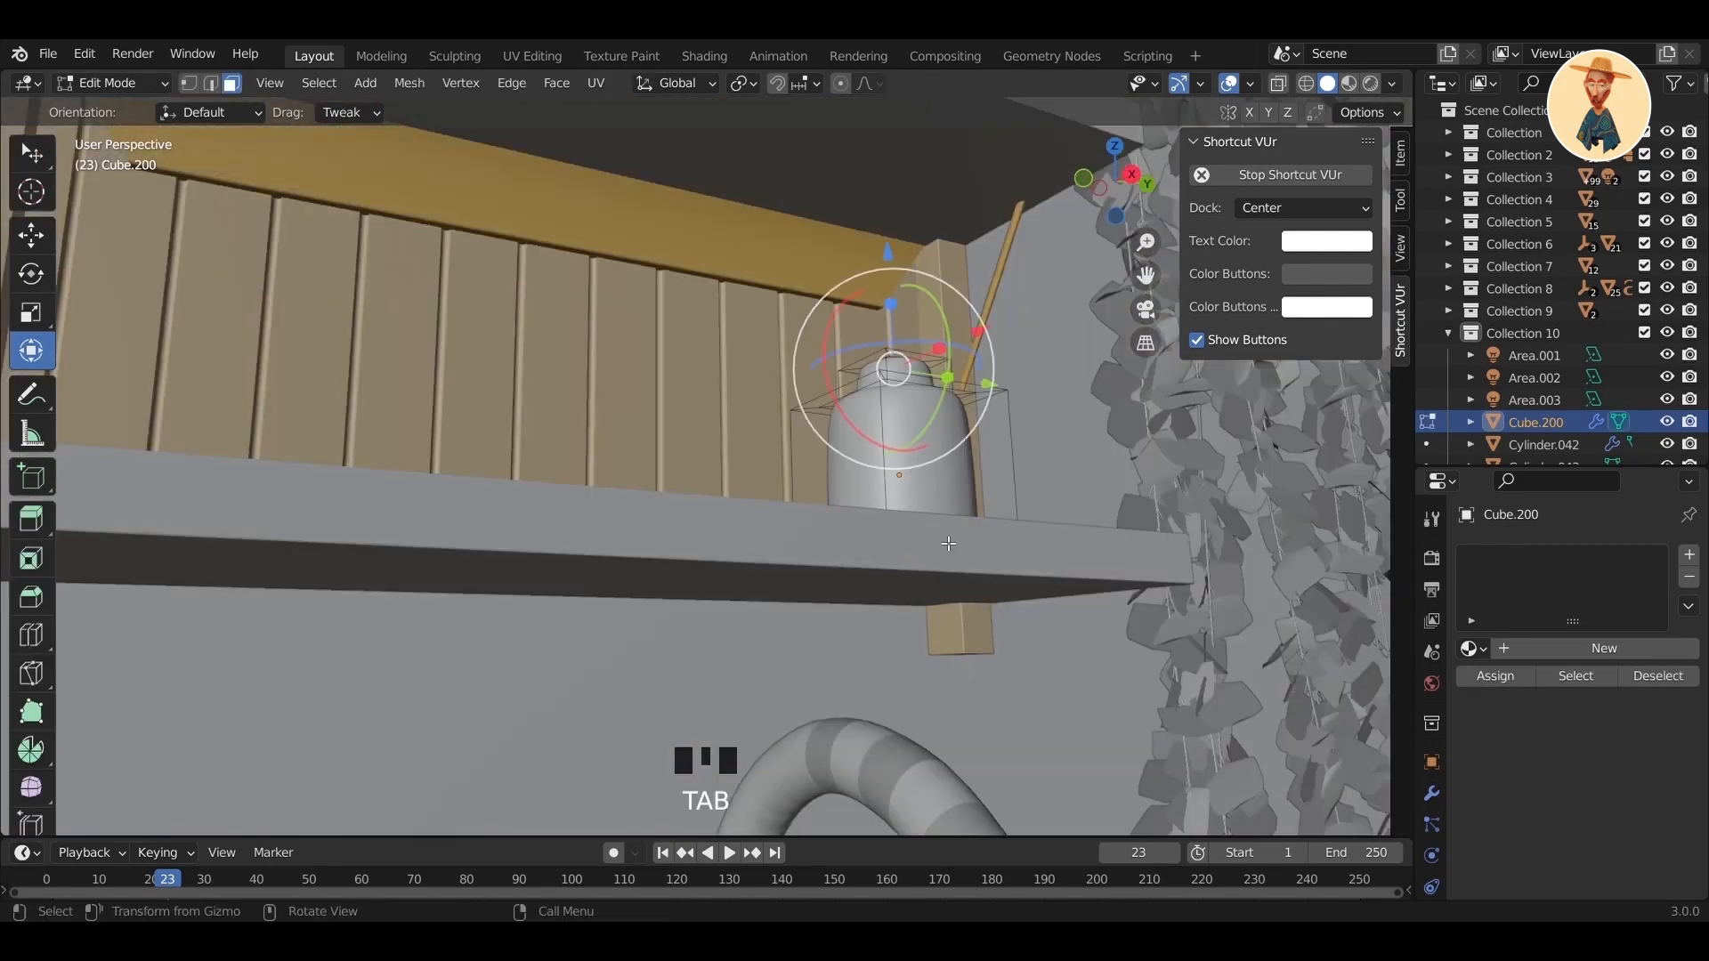
shift+middle_drag(948, 542, 898, 753)
key(Tab)
key(Tab)
drag(848, 559, 864, 418)
key(Tab)
mouse_move(877, 534)
middle_down()
mouse_move(878, 507)
mouse_move(879, 522)
middle_up()
click(850, 390)
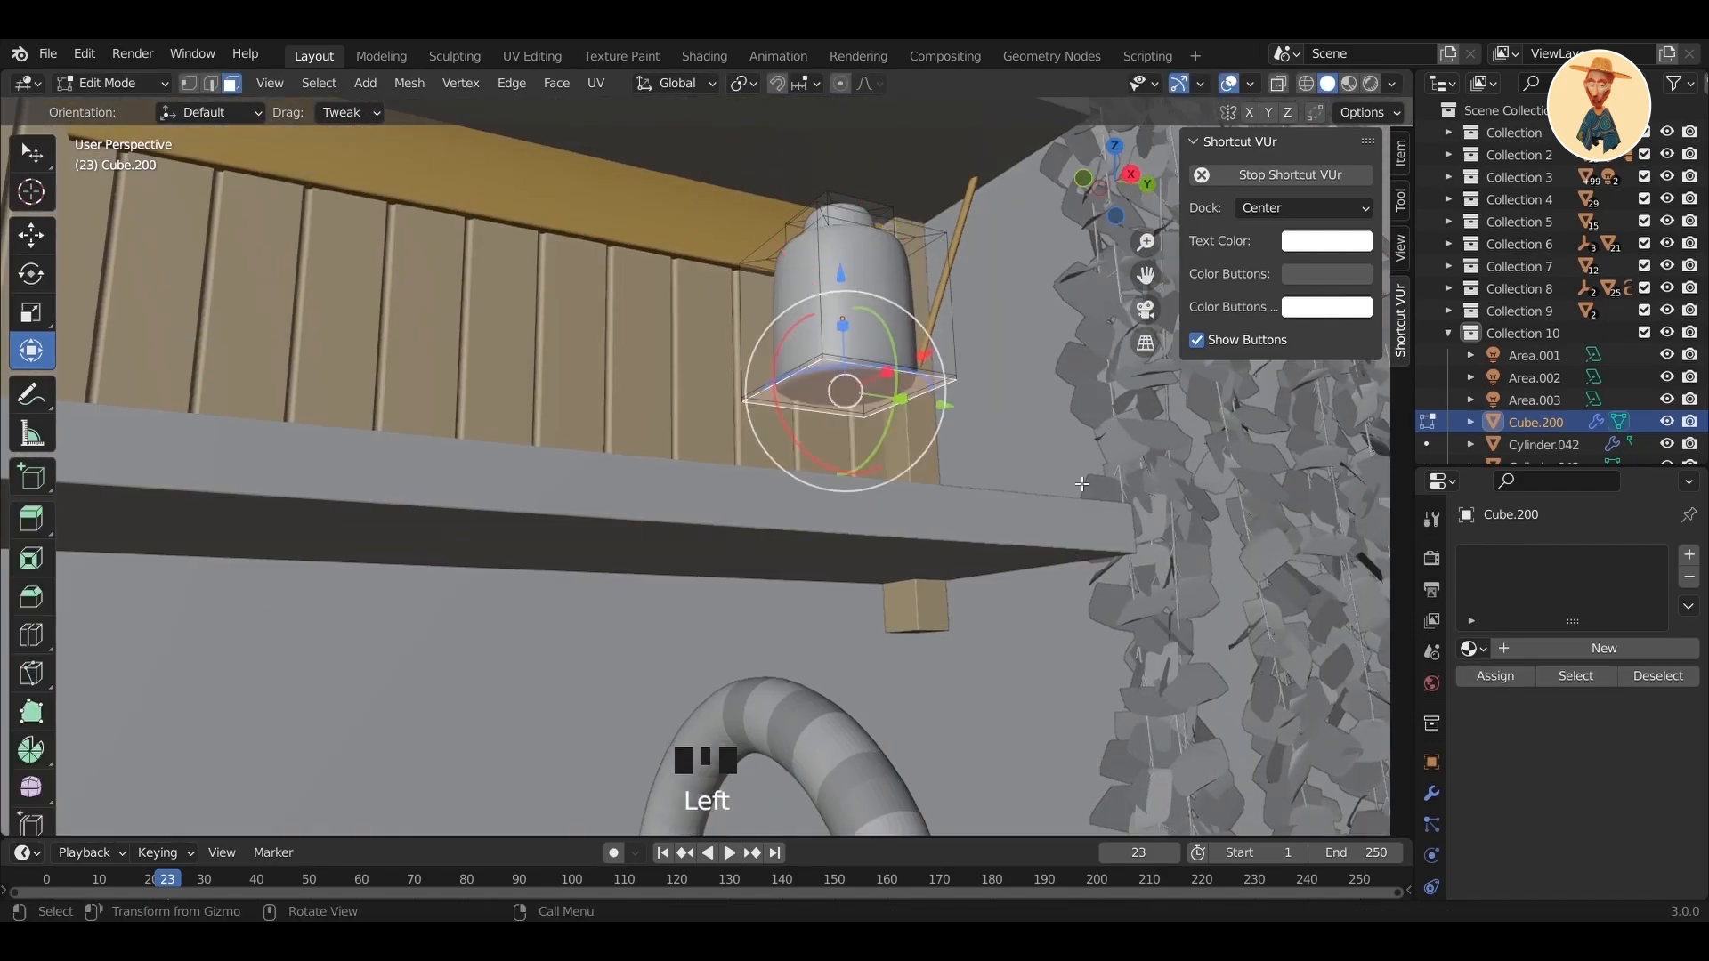
click(1062, 497)
middle_drag(1062, 497, 899, 677)
shift+middle_drag(828, 801, 880, 431)
- Lower the bottle about 0.2 m back onto the bottom shelf and shift it about 0.06 m along Y
key(Tab)
scroll(934, 578, down, 4)
drag(900, 467, 900, 462)
drag(984, 577, 1000, 574)
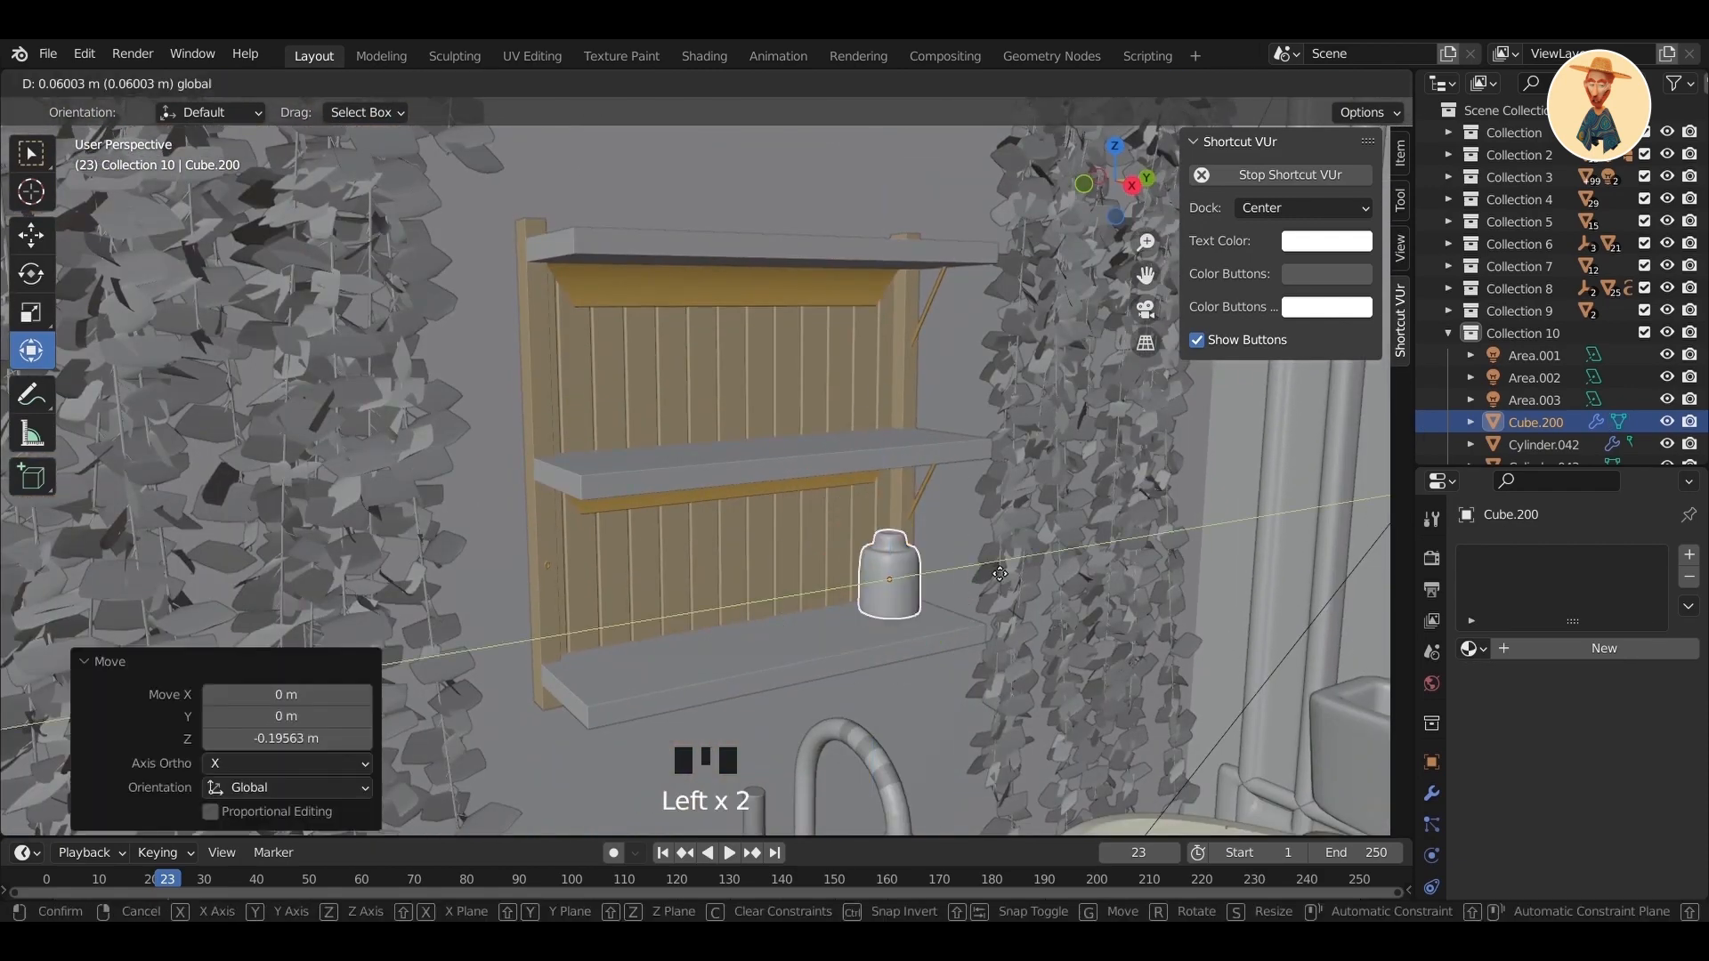
- Place a copy of the bottle beside the first, scale it by 1.263 and raise it about 0.02 m
click(929, 592)
key(s)
click(884, 531)
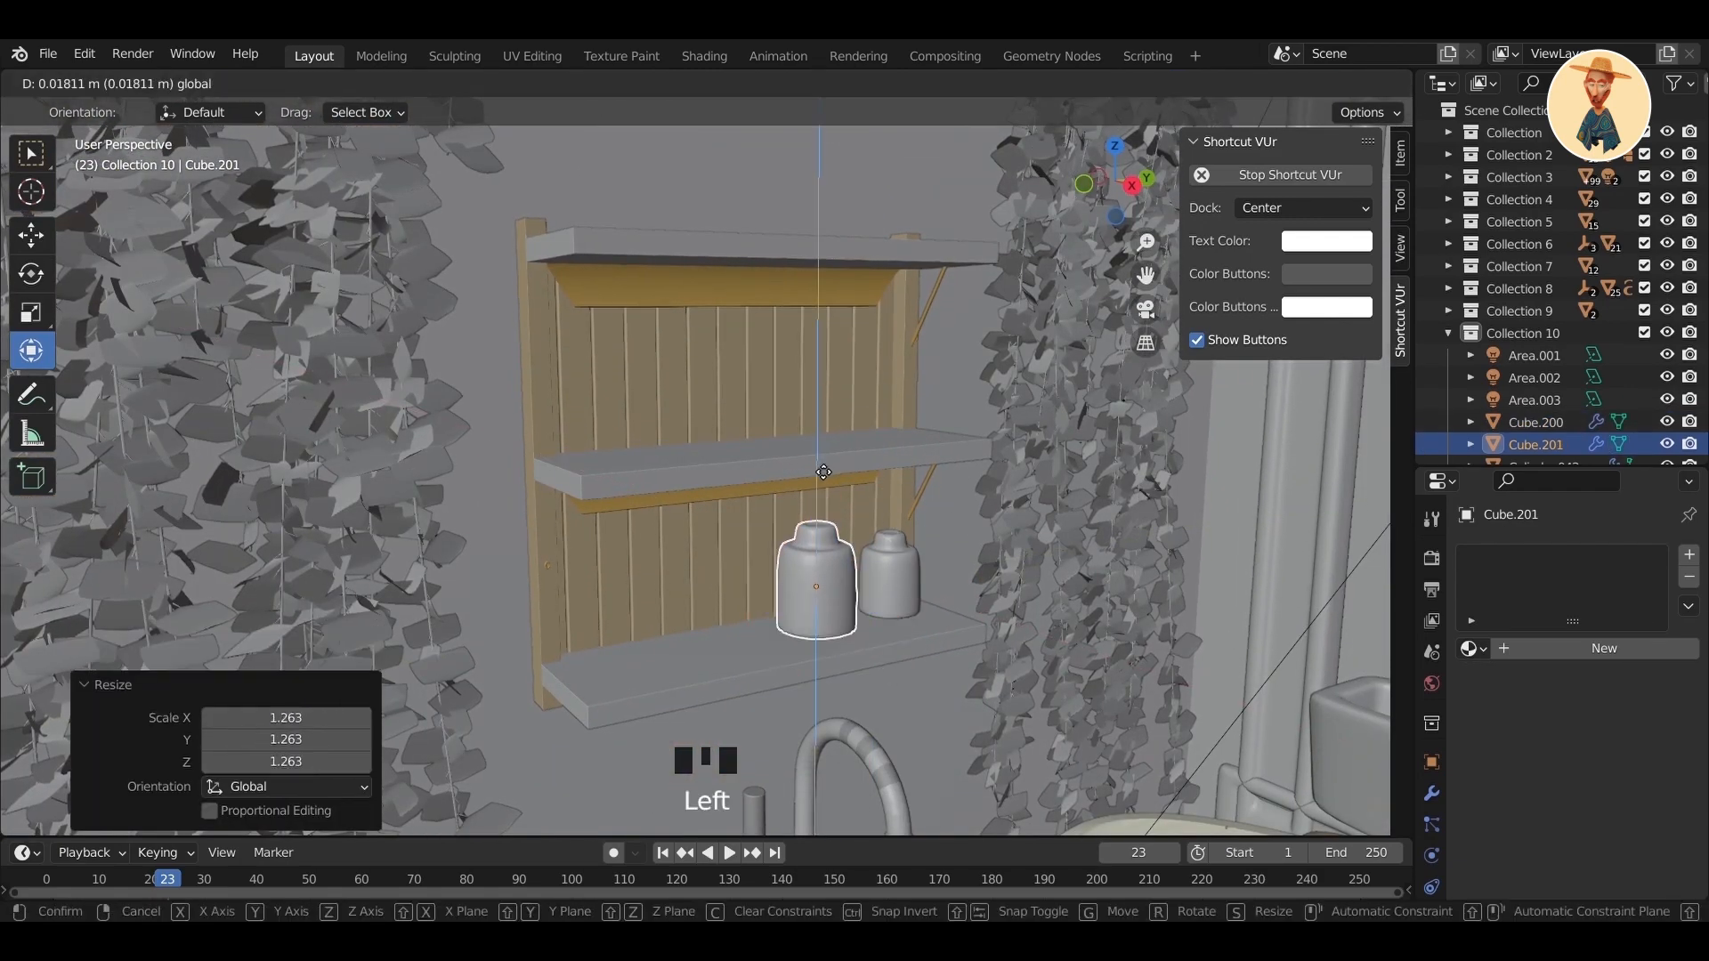
drag(824, 470, 824, 468)
scroll(885, 548, down, 2)
- Give the larger bottle a new Glass BSDF material and save the file
click(1605, 648)
click(1611, 786)
click(1424, 376)
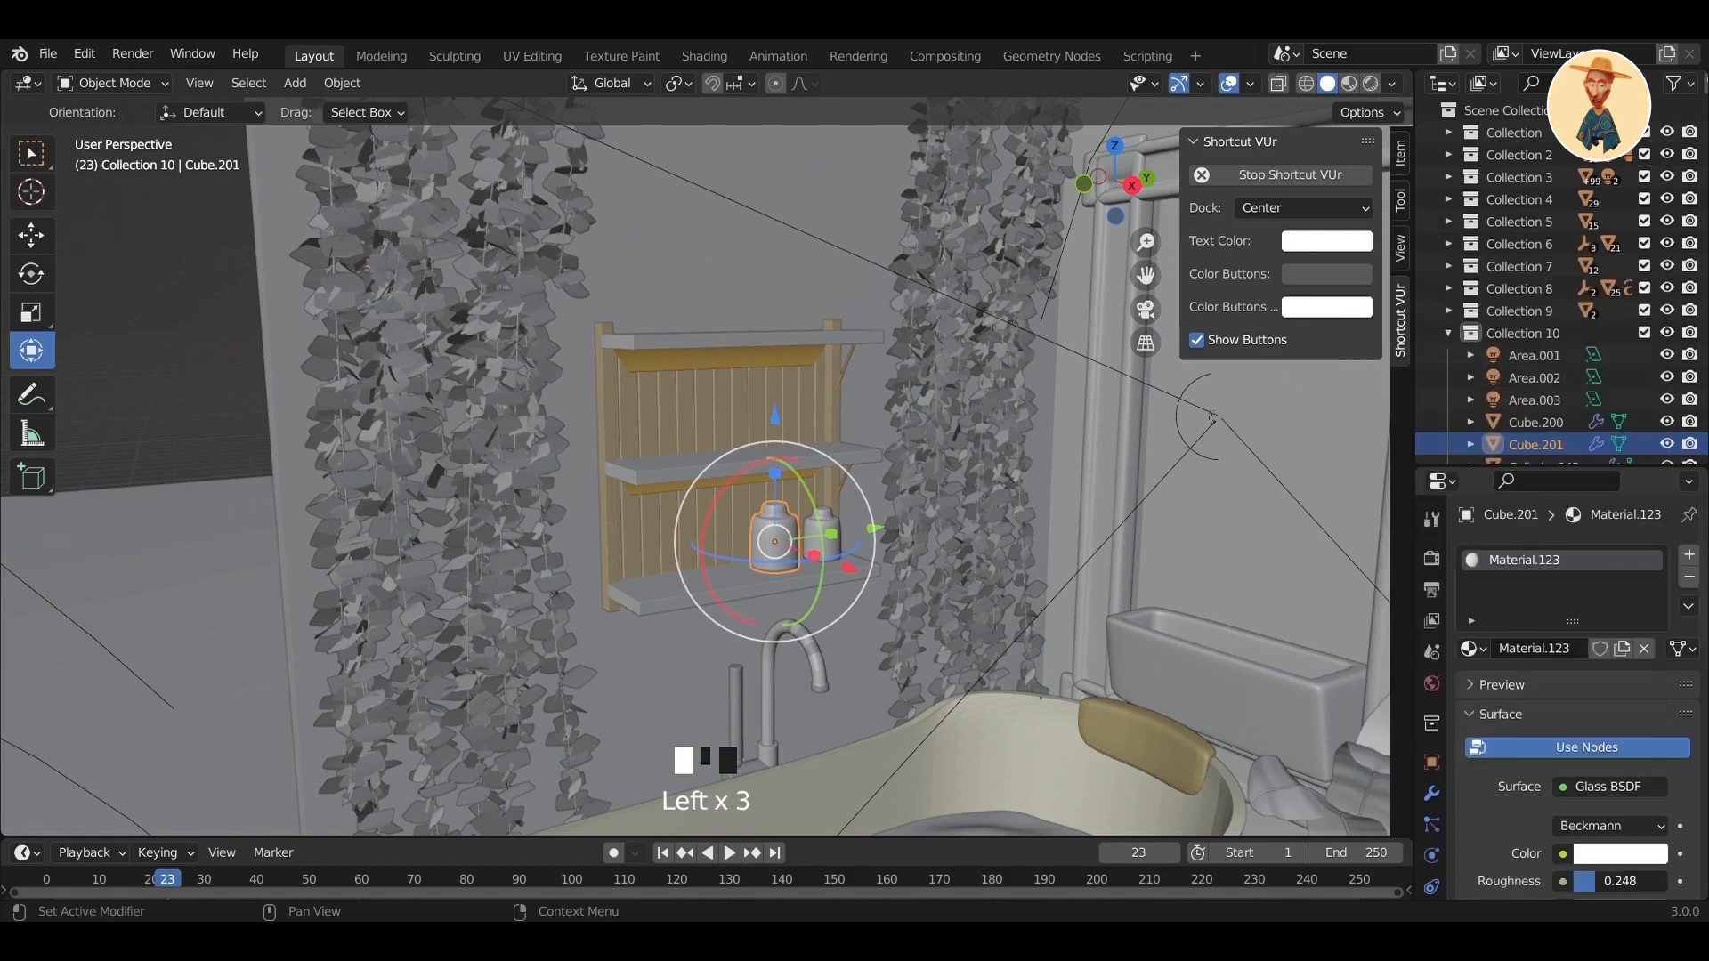
click(1146, 309)
shift+middle_drag(986, 462, 1012, 421)
key(ctrl+s)
- Make a linked duplicate of the bed pillow along X and rotate the copy about the Y and X axes
click(1093, 414)
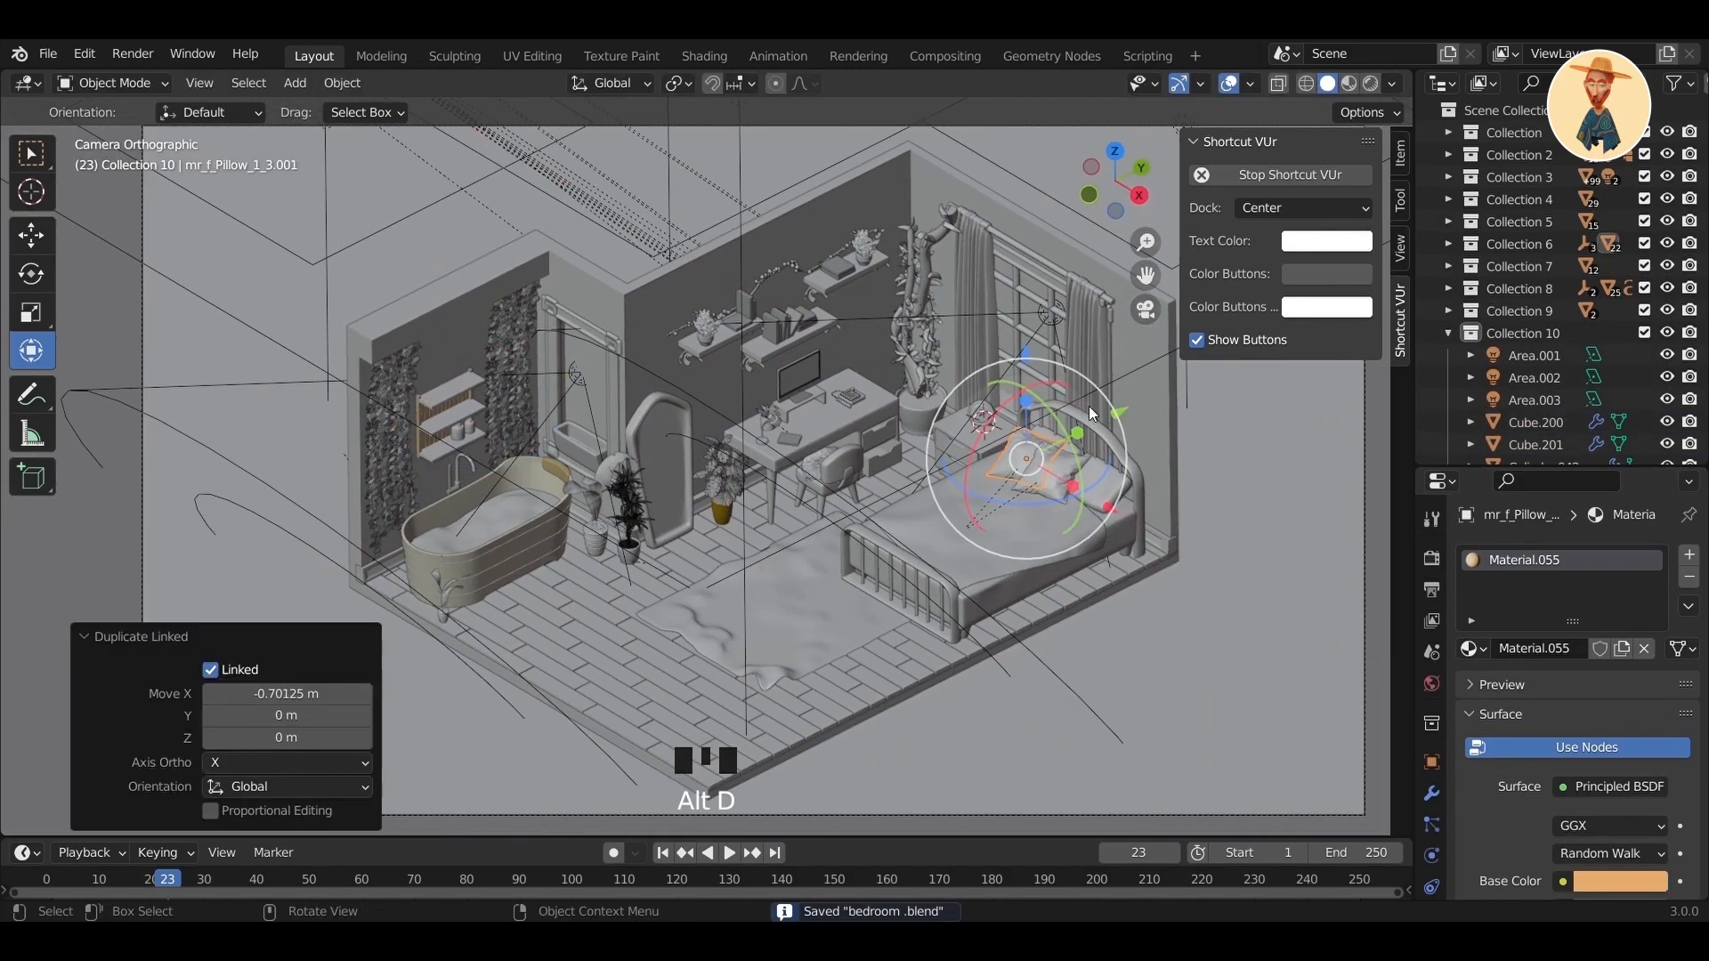
drag(1005, 543, 1001, 484)
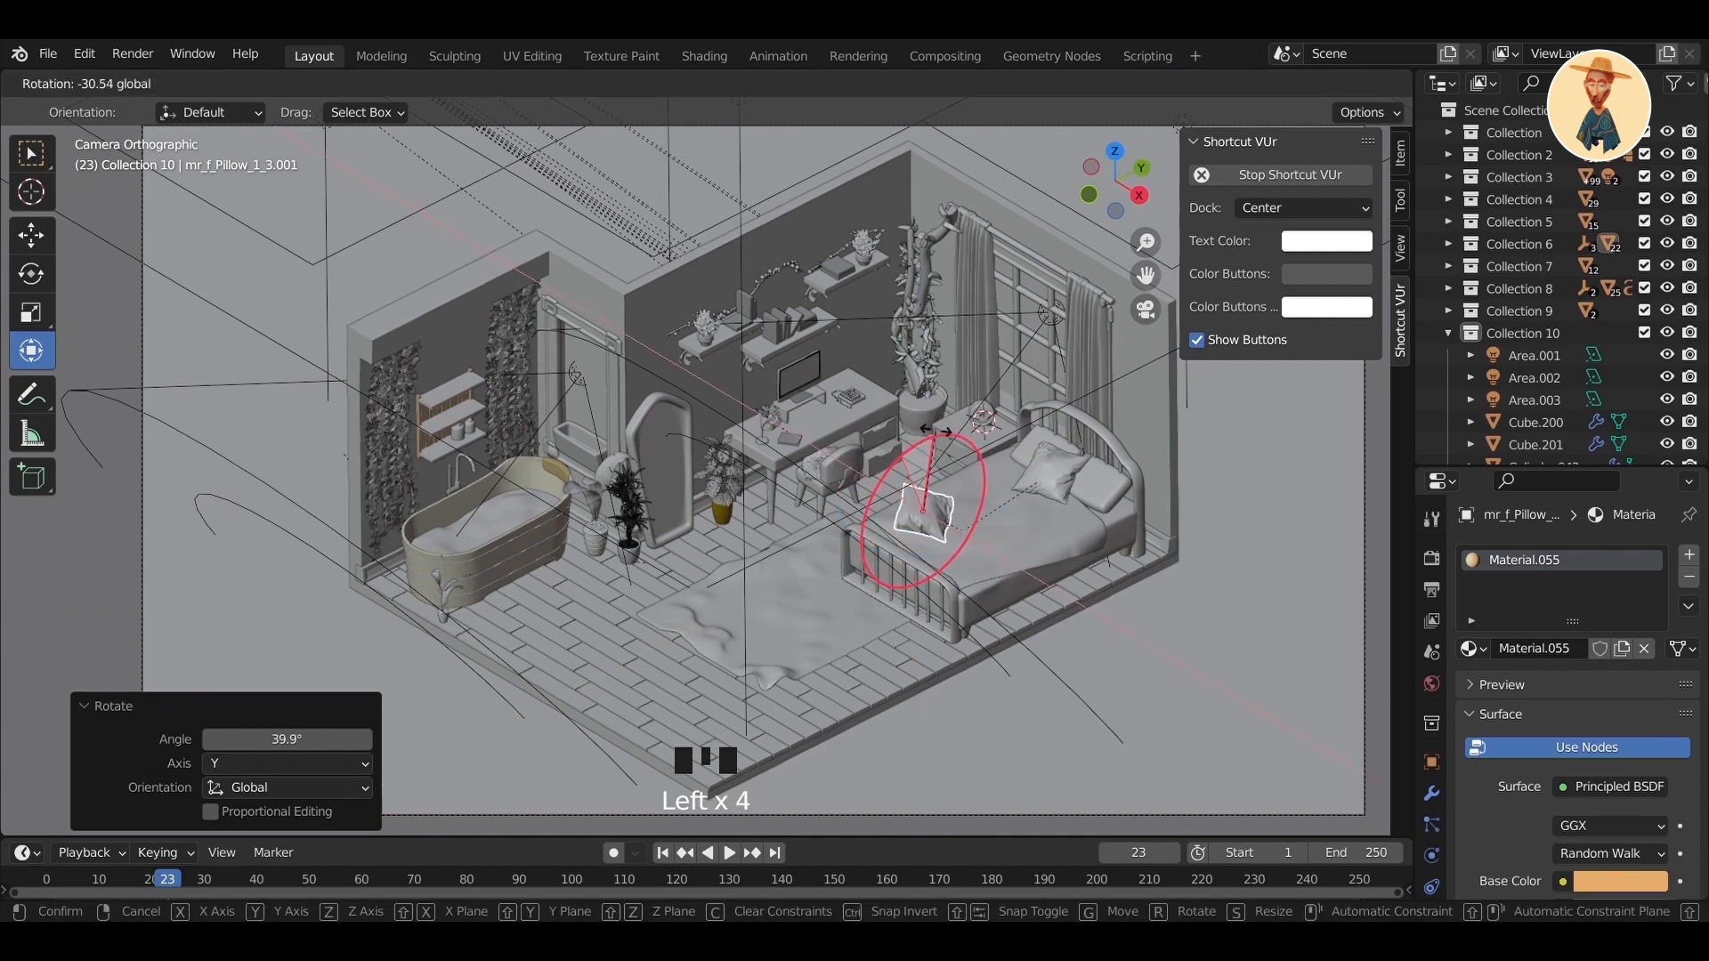
drag(932, 431, 932, 433)
- Move the duplicated pillow off the bed and lower it about 1.12 m to the floor beside the rug
drag(980, 554, 975, 526)
drag(1058, 619, 1059, 620)
drag(1020, 578, 1015, 572)
drag(1035, 510, 942, 556)
drag(871, 498, 870, 518)
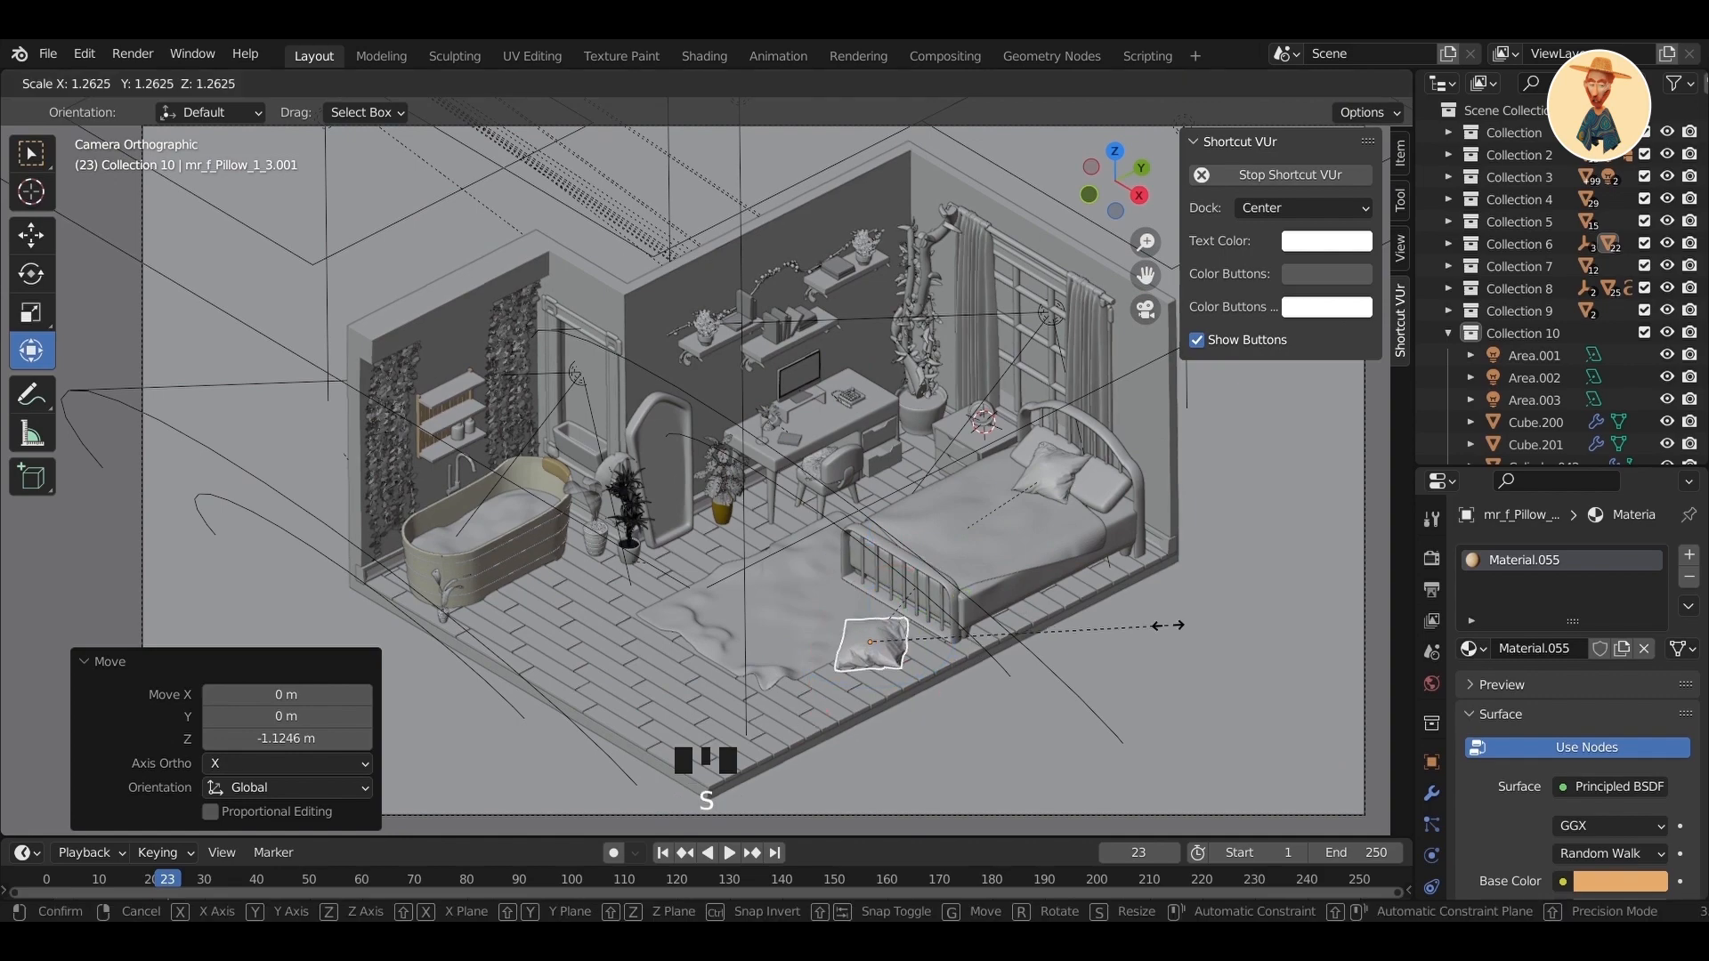
- Enlarge the floor pillow uniformly and move it about 0.18 m along Y towards the foot of the bed
click(1207, 623)
scroll(1068, 609, up, 2)
shift+middle_drag(1067, 610, 1039, 495)
scroll(1039, 495, up, 2)
drag(1022, 558, 1022, 547)
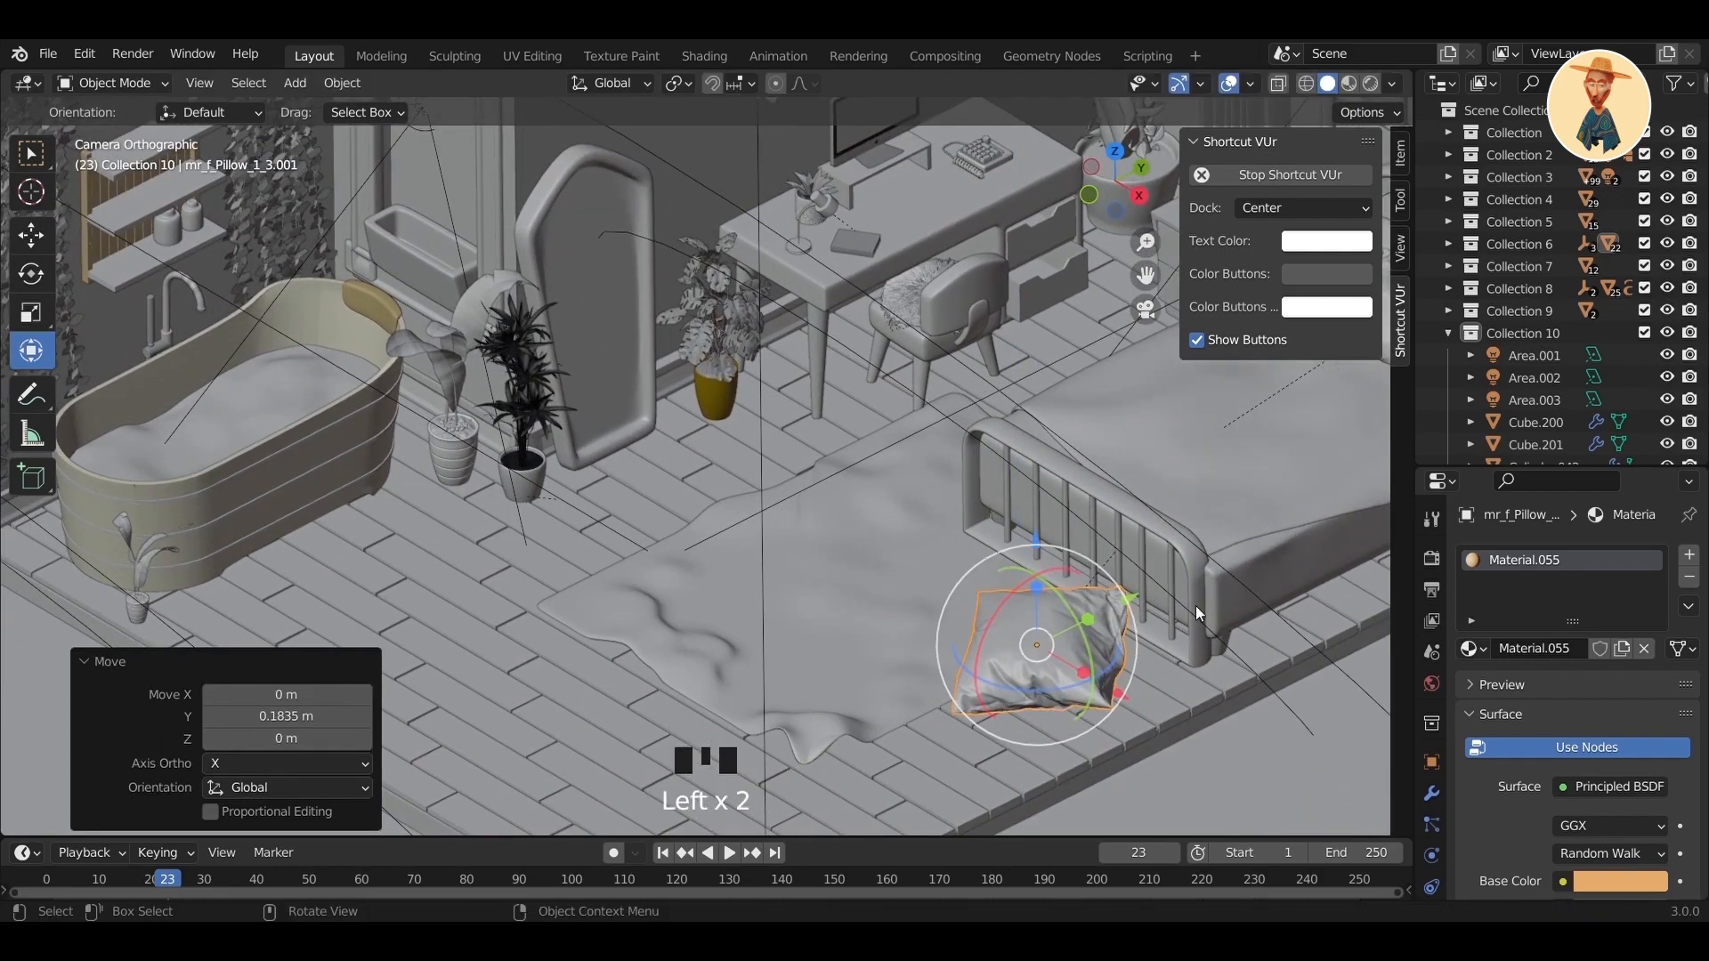
- Save the file and switch the viewport to rendered shading
scroll(1072, 561, down, 5)
shift+middle_drag(1072, 431, 1084, 504)
key(ctrl+s)
key(z)
click(1108, 483)
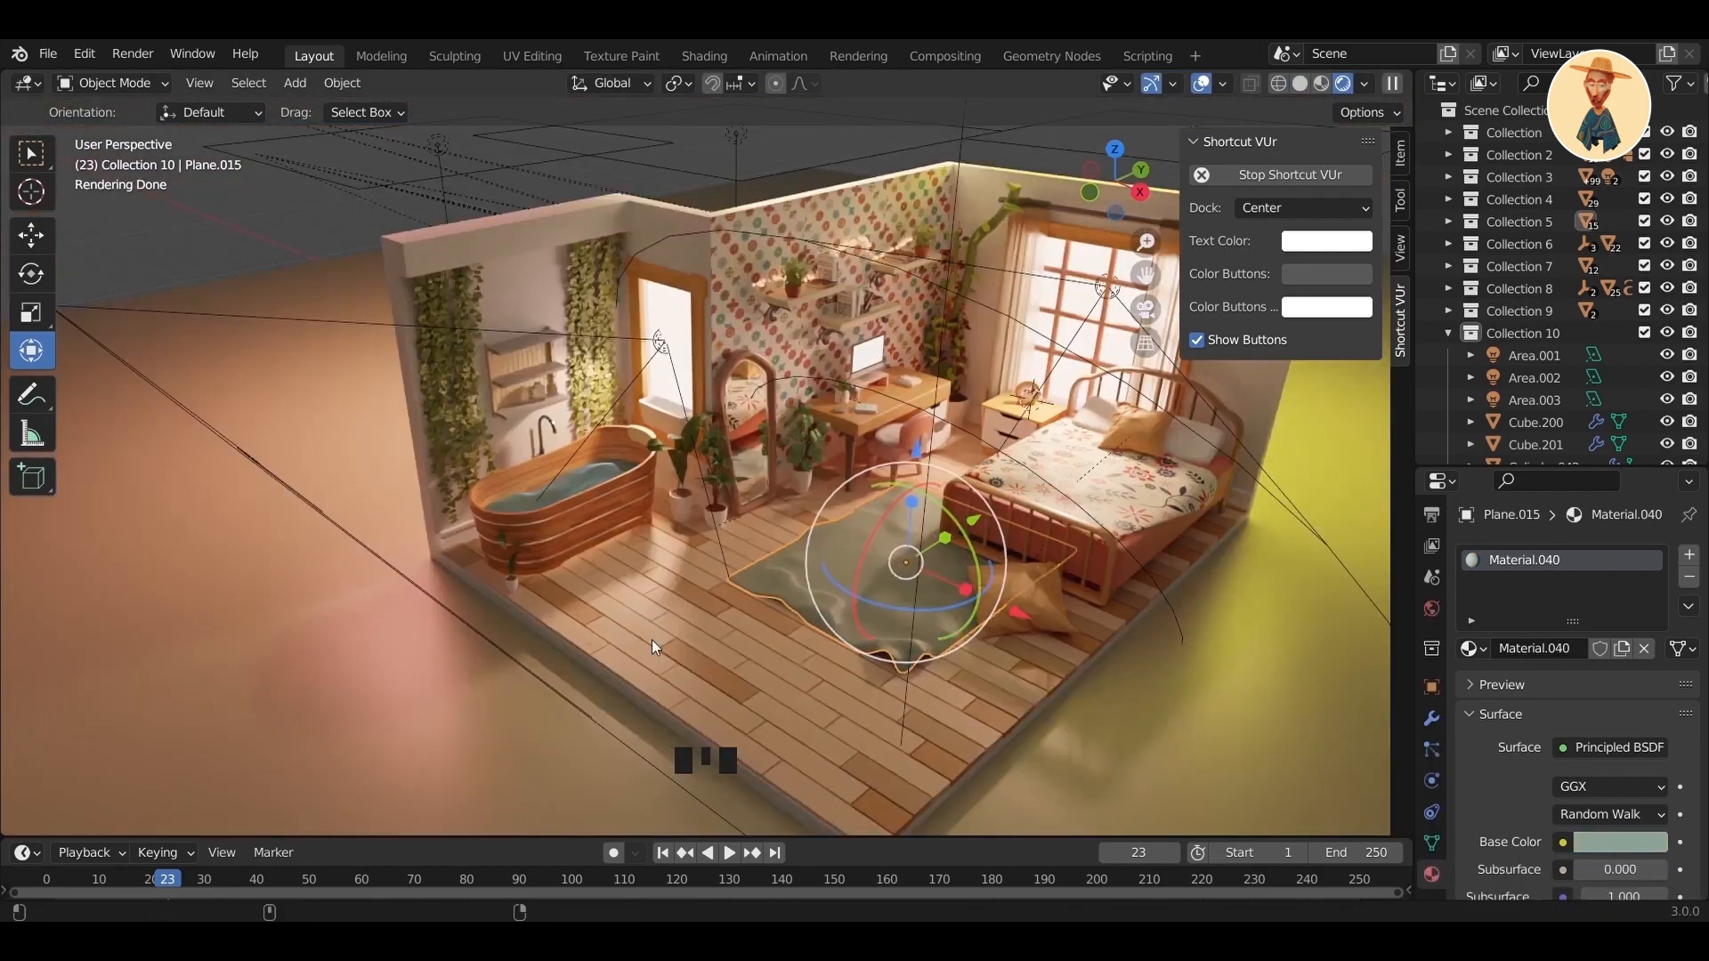
- Switch the viewport to solid shading and delete the existing cloth rug from the bedroom floor
click(965, 697)
middle_drag(965, 697, 1113, 712)
shift+middle_drag(1218, 618, 1027, 661)
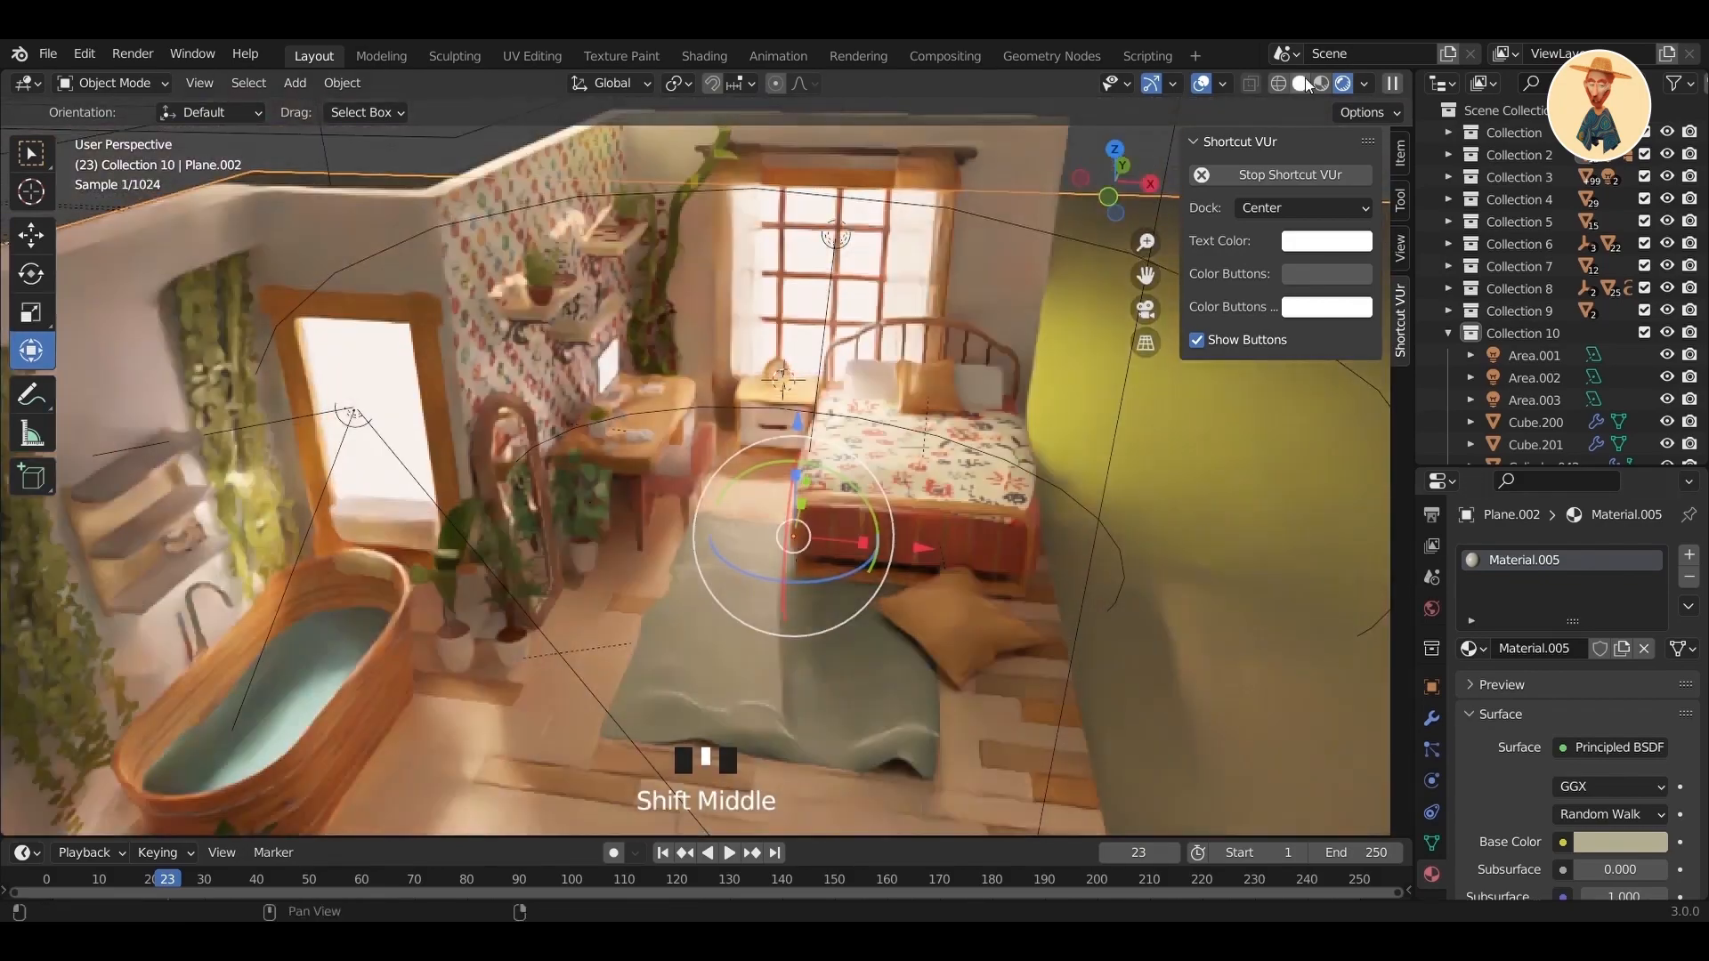
key(z)
click(1024, 650)
click(860, 638)
key(Delete)
- Add a plane, enlarge it to rug size and move it onto the floor at the foot of the bed
middle_drag(748, 488, 555, 523)
key(shift+a)
mouse_move(534, 472)
click(622, 473)
key(s)
click(1157, 633)
middle_drag(1157, 633, 1219, 628)
drag(641, 574, 814, 641)
middle_drag(814, 579, 795, 485)
scroll(795, 485, up, 2)
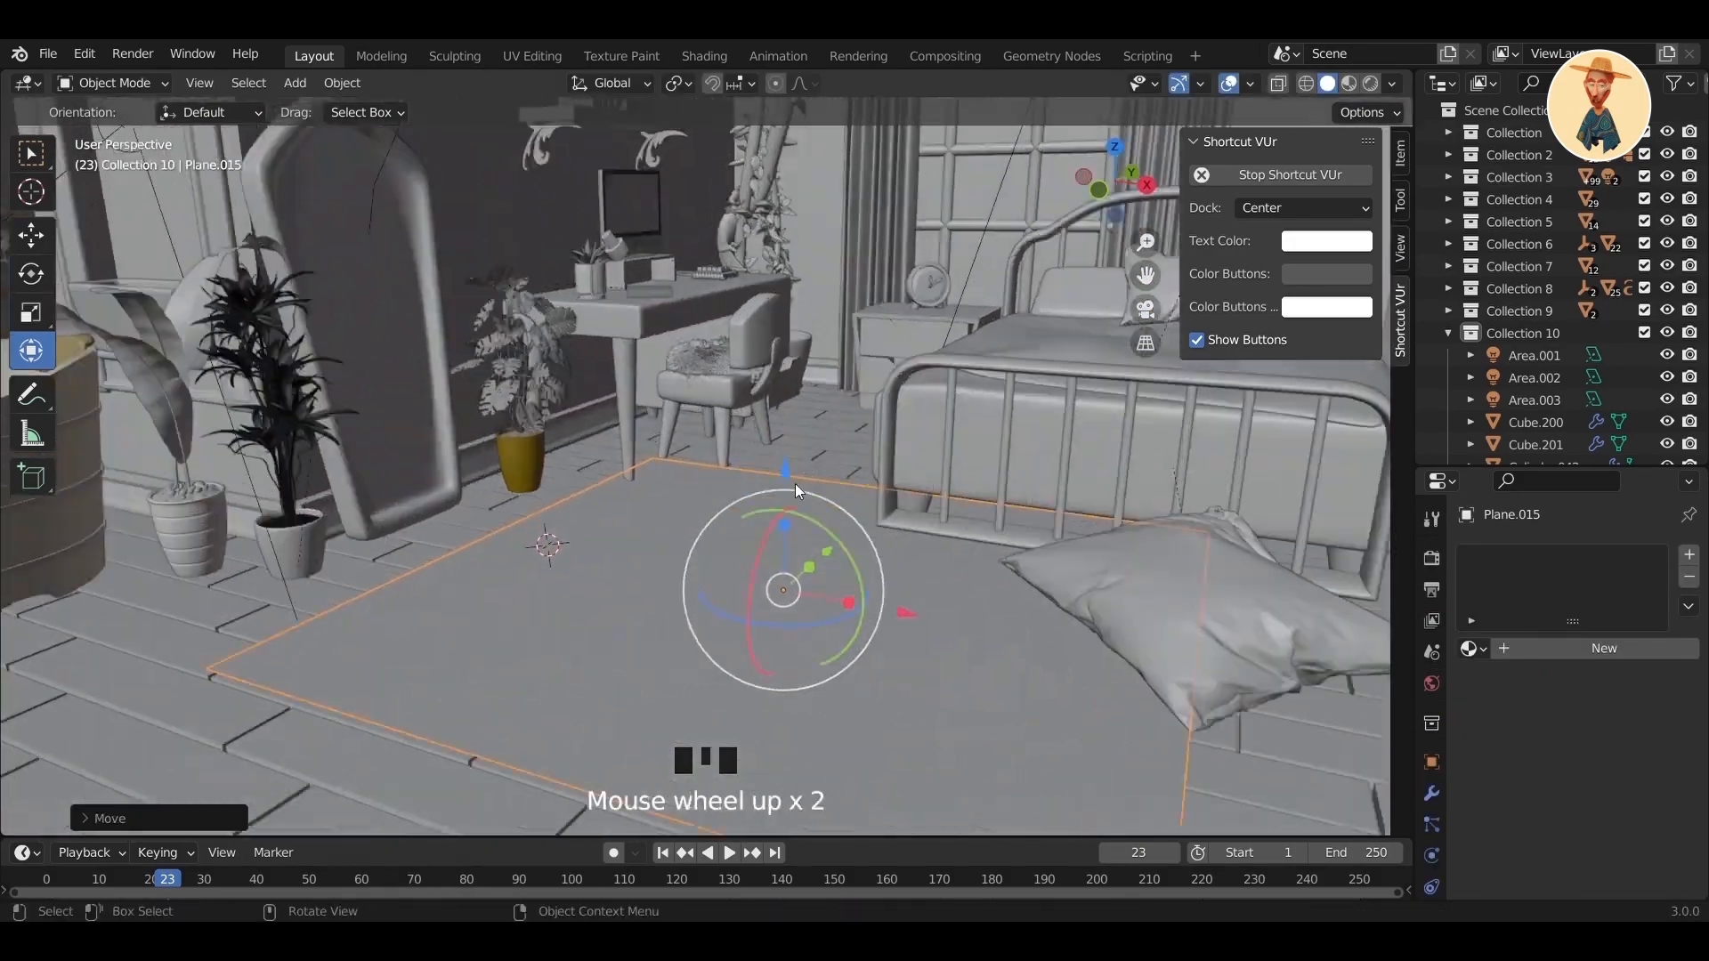
- Fine-tune the rug plane's position and lower it so it lies on the floor partly under the pillow
click(1163, 664)
middle_drag(823, 651, 844, 567)
drag(731, 416, 734, 437)
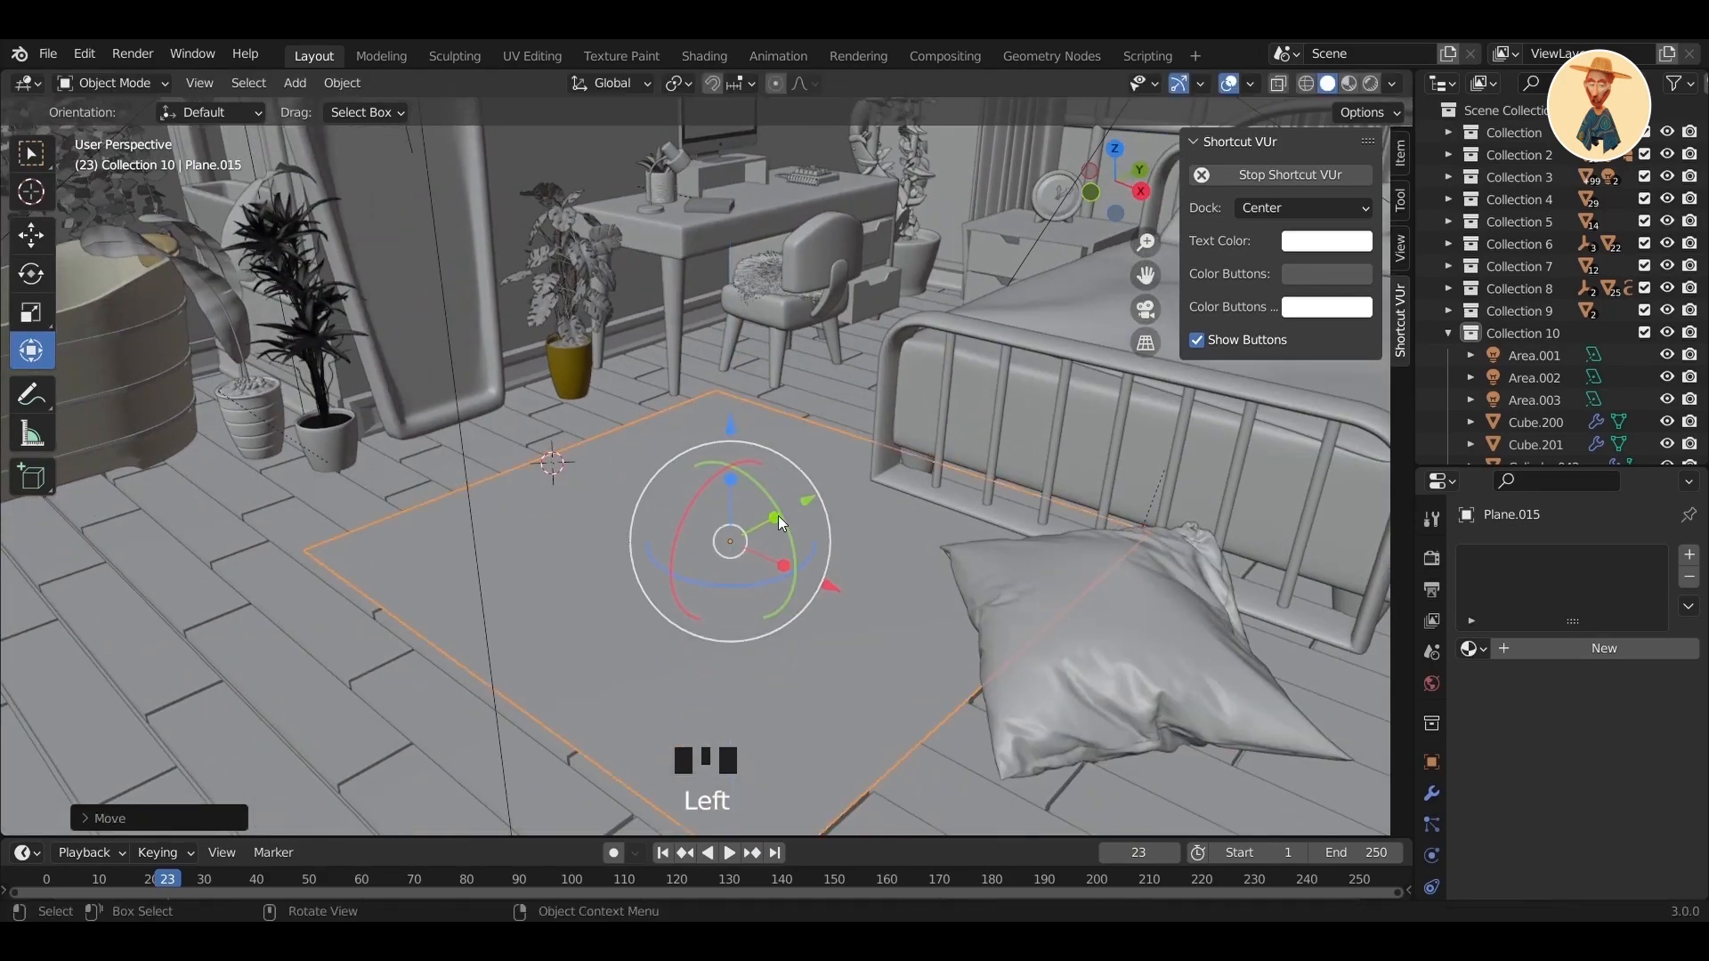
drag(799, 512, 798, 513)
scroll(792, 515, down, 3)
middle_drag(792, 514, 747, 594)
drag(722, 532, 683, 579)
middle_drag(712, 578, 931, 509)
scroll(931, 509, up, 3)
- Add a hair particle system to the rug plane with 0.09 m hair length, simple children and a display amount of 123
click(1688, 554)
click(1638, 675)
drag(1609, 820, 1567, 821)
scroll(1625, 816, down, 15)
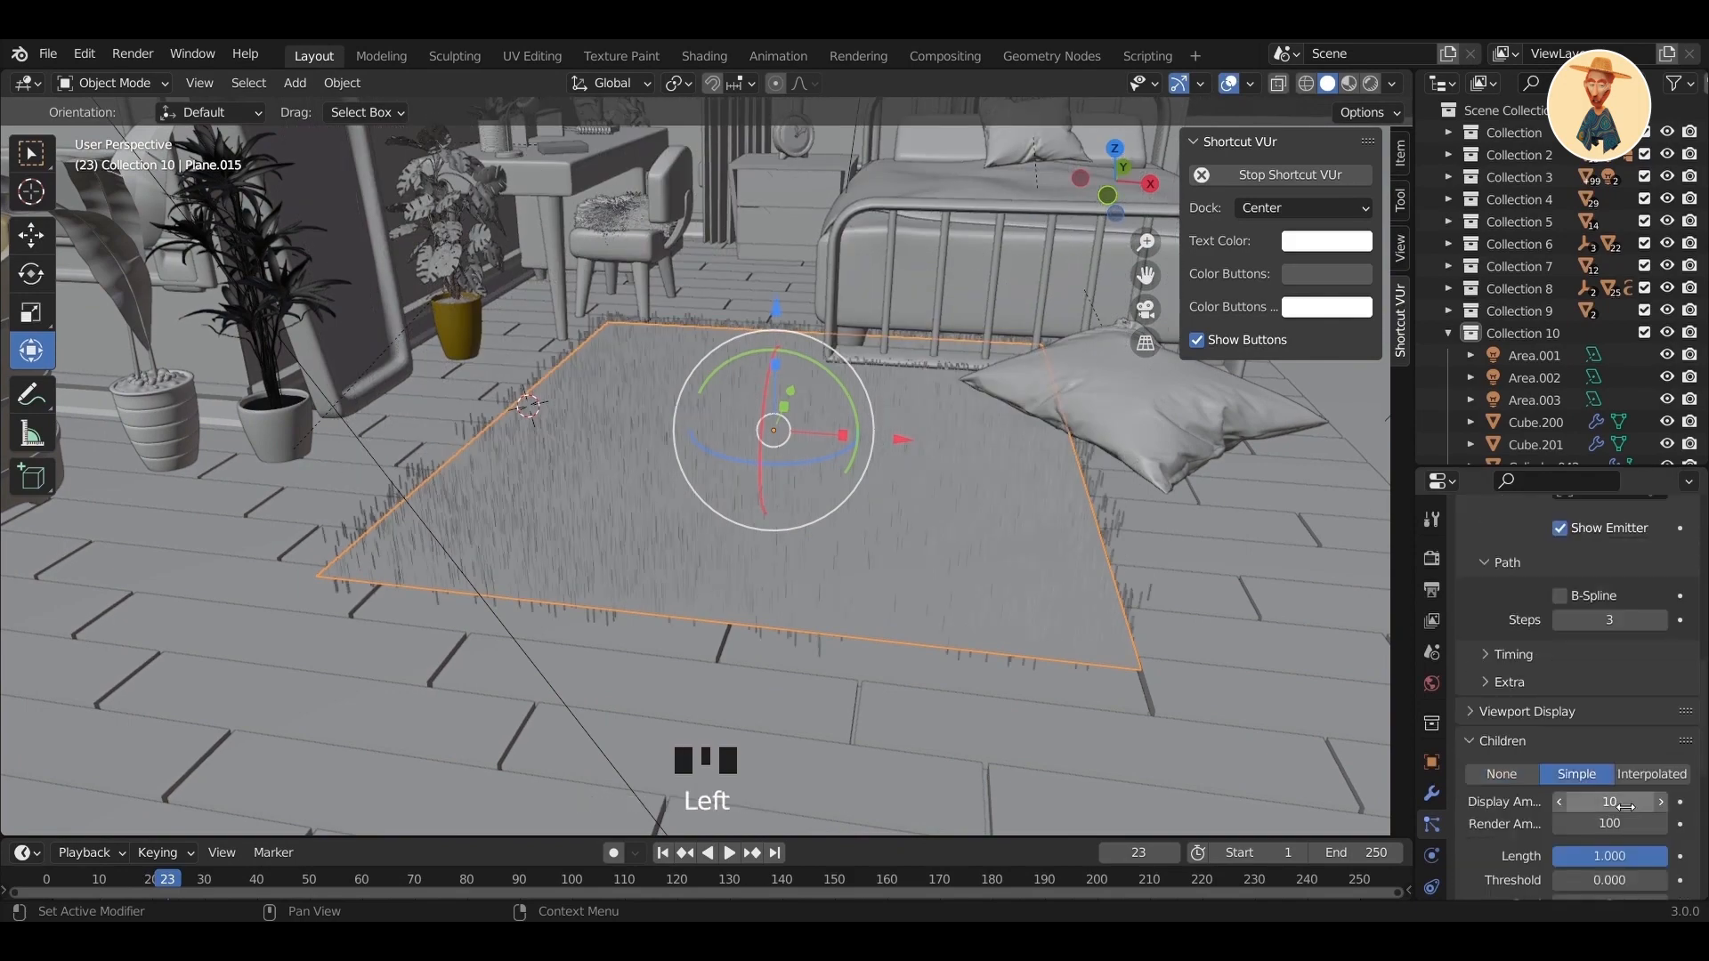
drag(1609, 801, 1632, 801)
scroll(686, 465, up, 2)
middle_drag(890, 516, 934, 606)
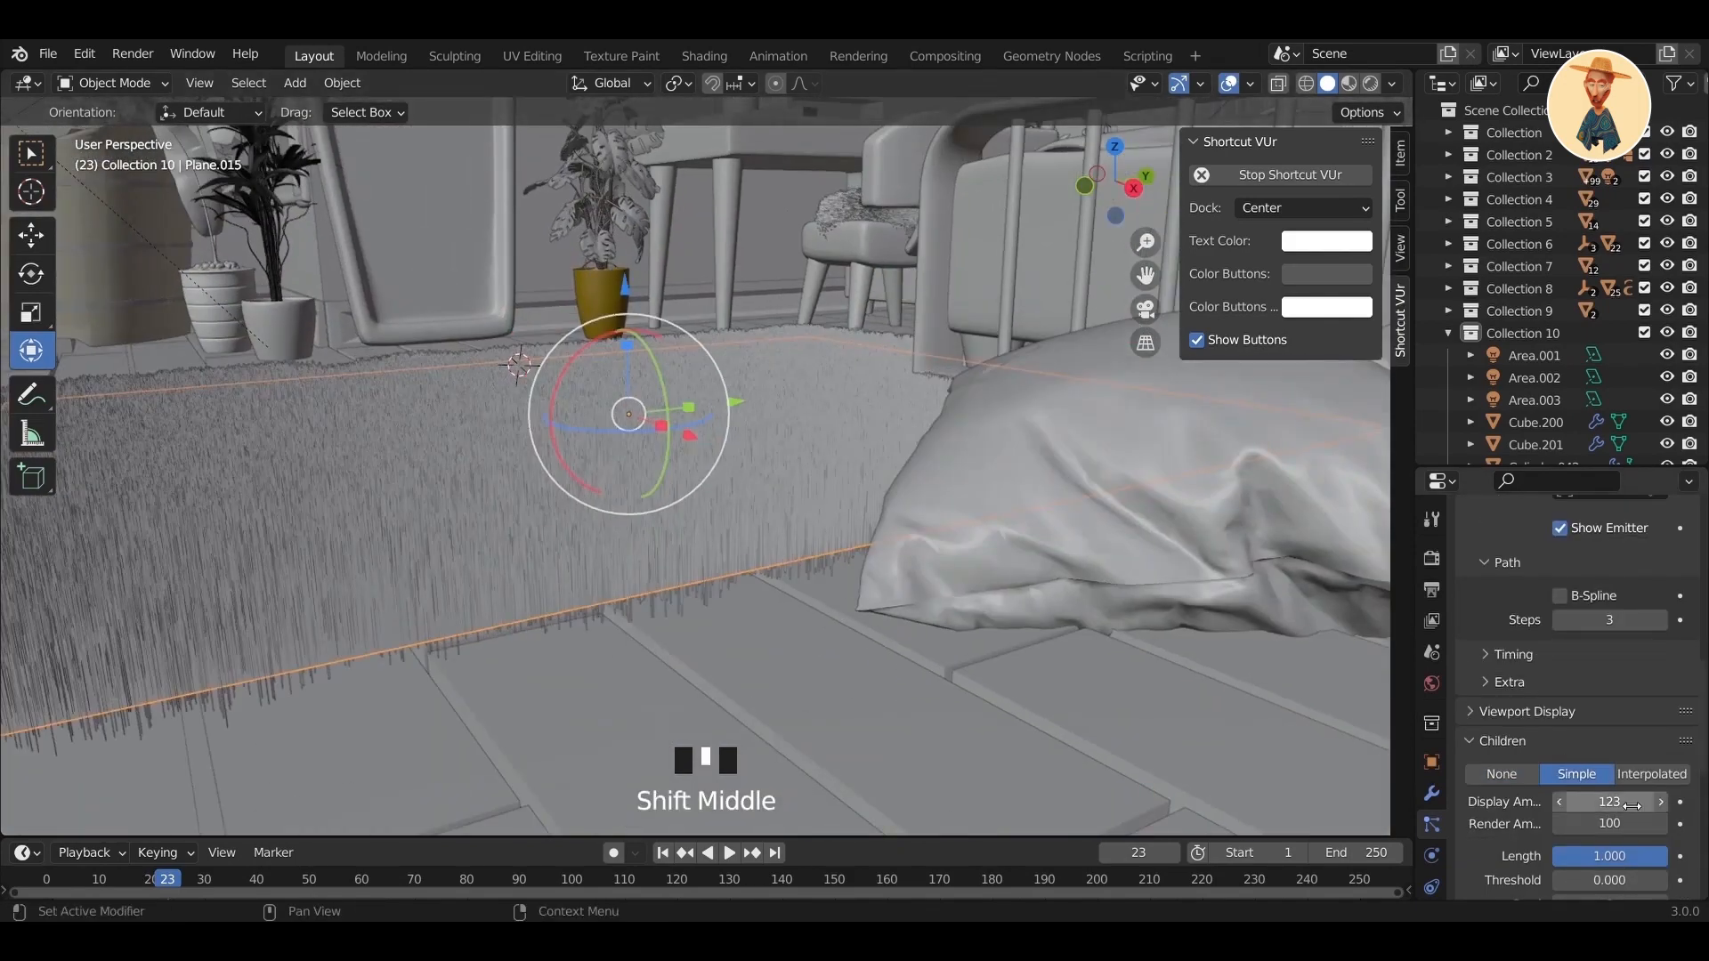
- Shorten the rug's hair length to 0.02 m
scroll(1616, 615, up, 9)
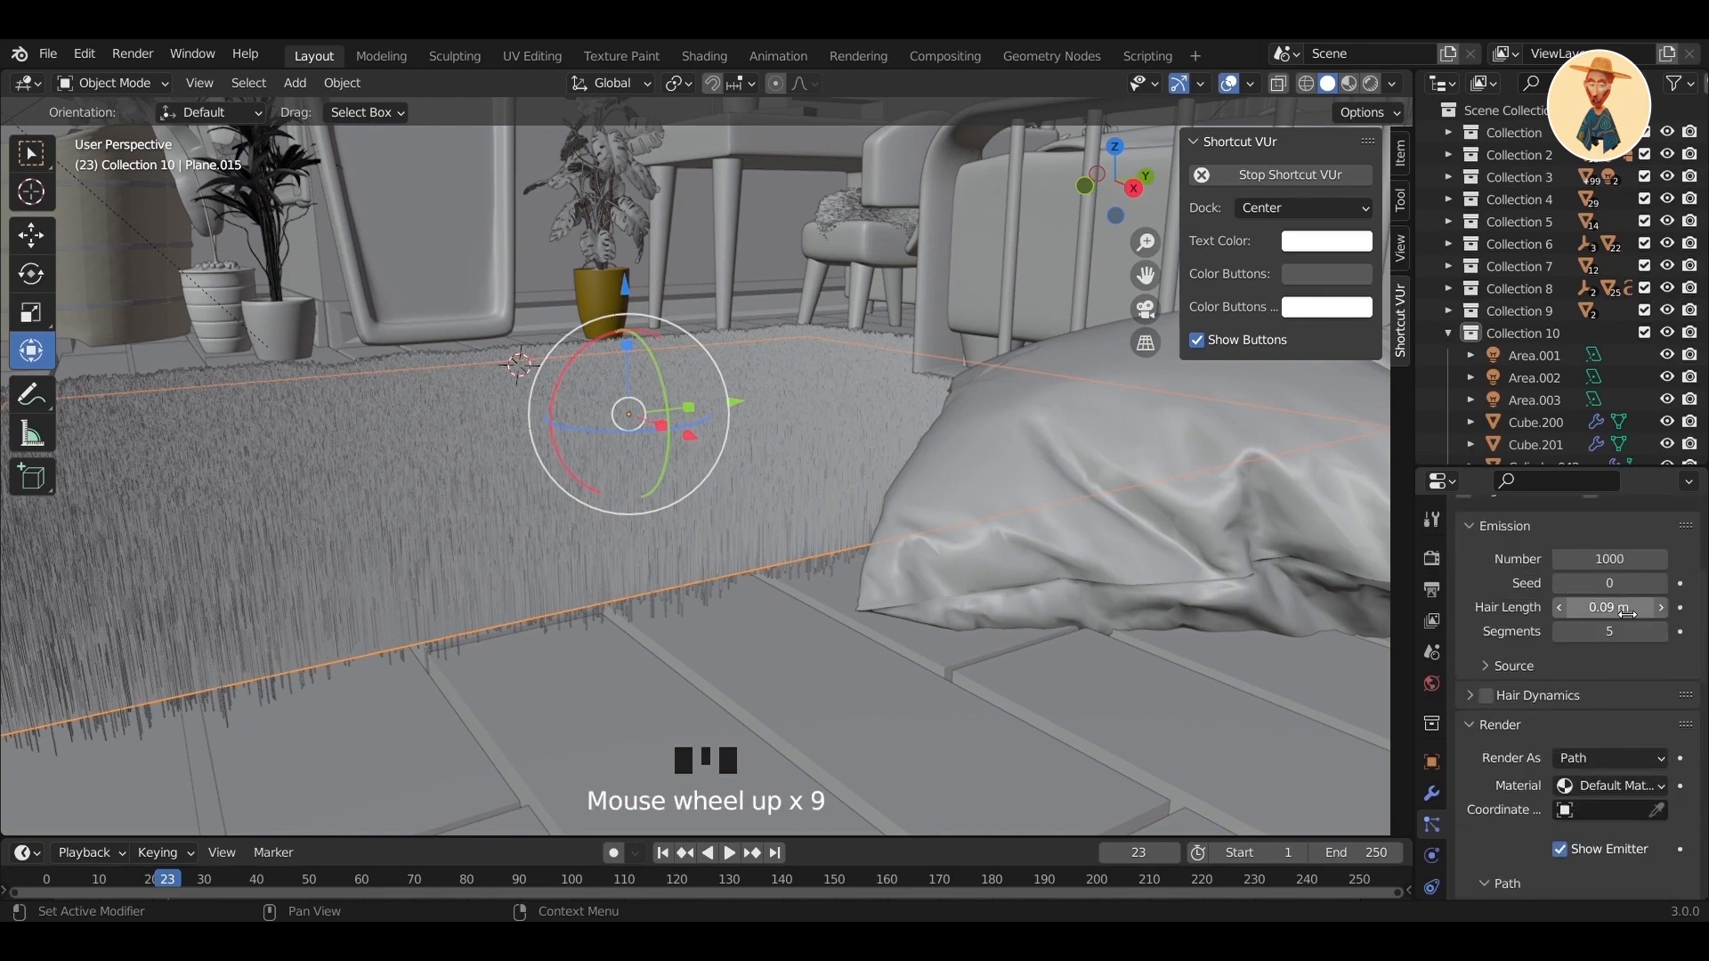
drag(1610, 607, 1584, 607)
scroll(637, 643, up, 2)
key(Tab)
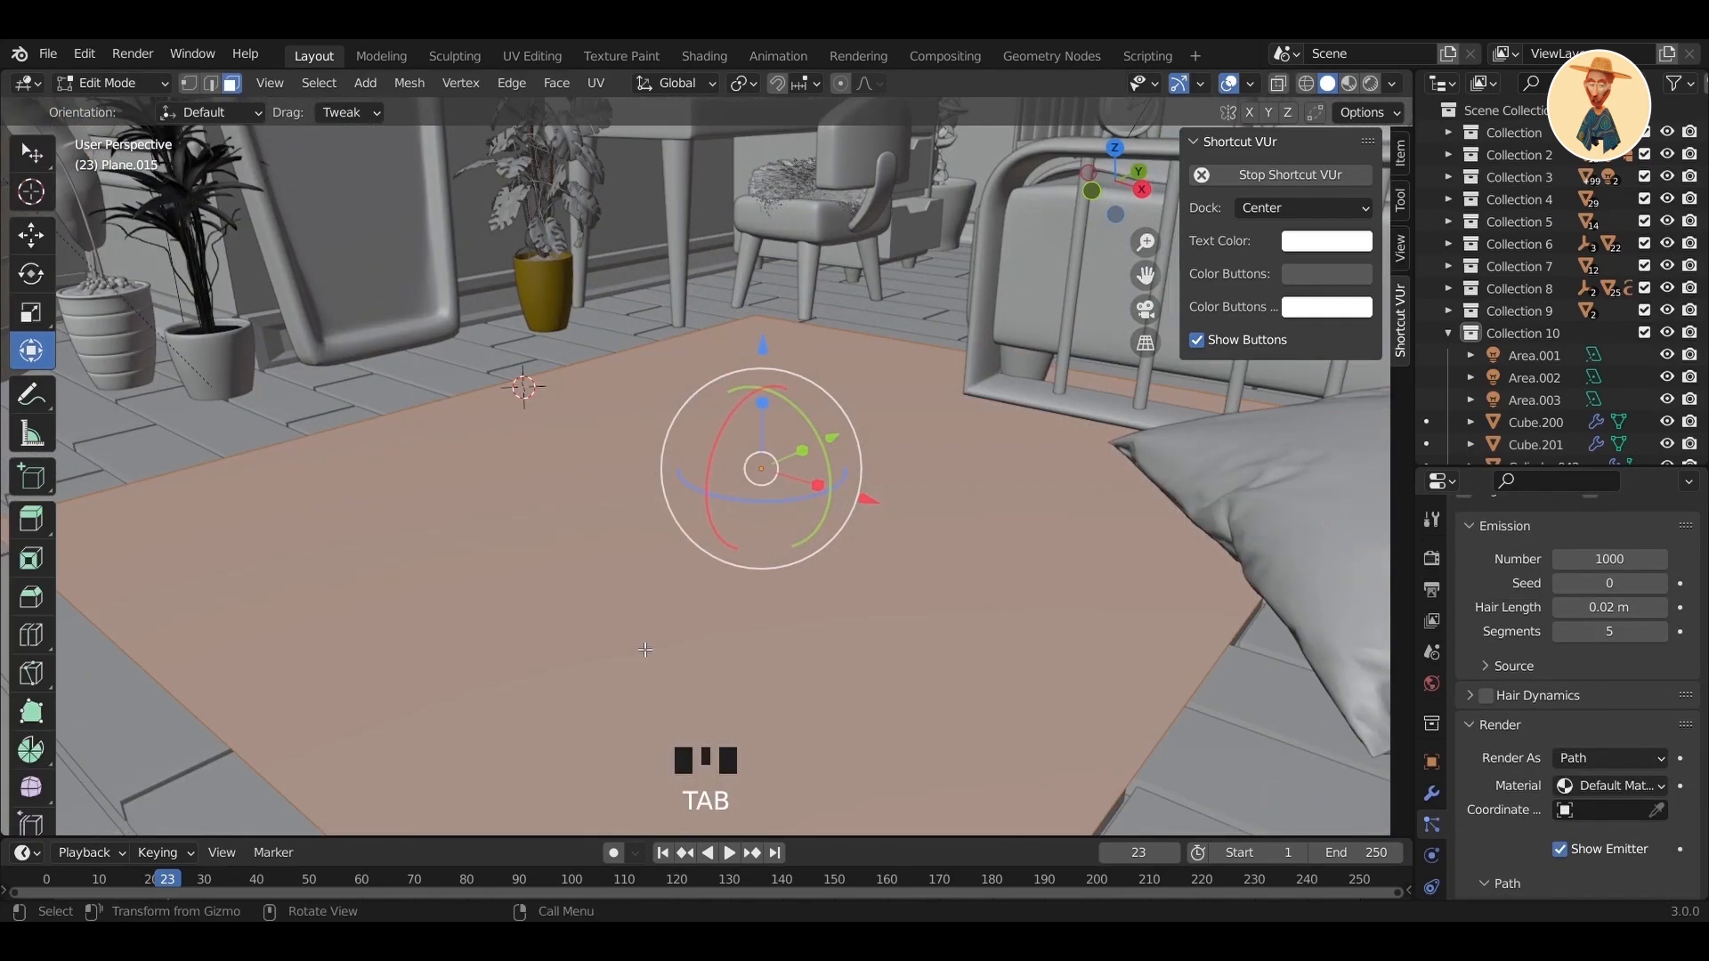
click(649, 629)
key(Tab)
scroll(650, 627, down, 1)
middle_drag(650, 626, 637, 627)
scroll(637, 626, down, 1)
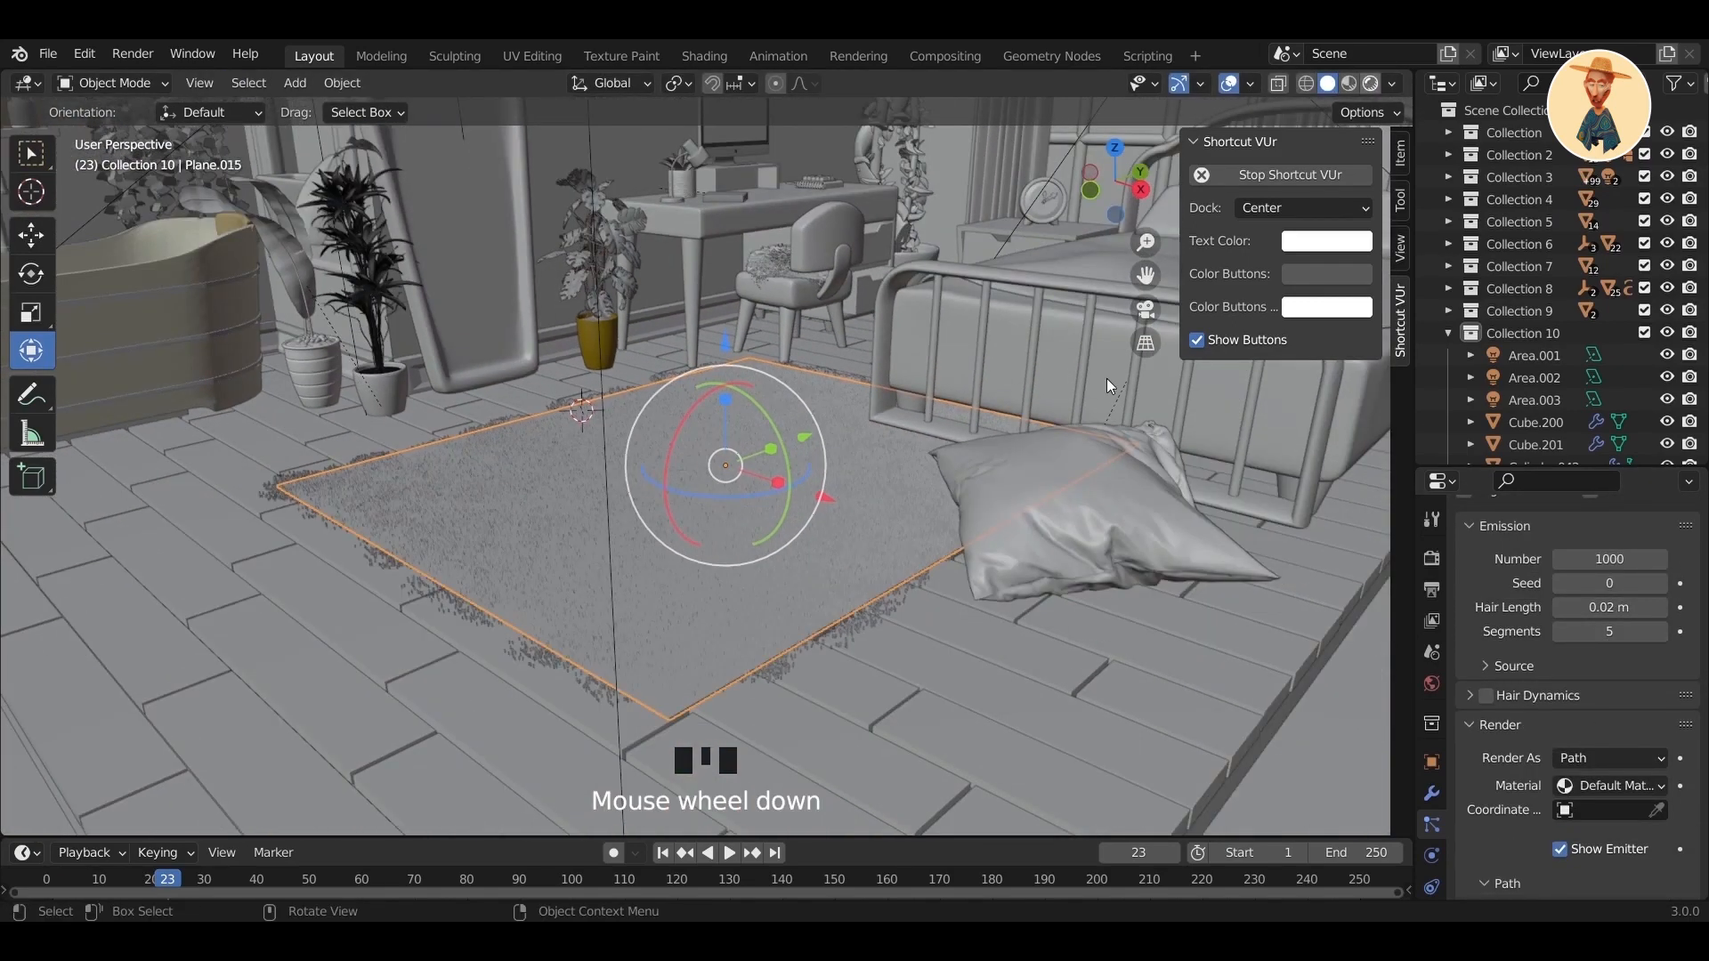
- Preview the rug in rendered shading and set its hair length to 0.04 m
click(1370, 83)
click(851, 590)
key(ctrl+z)
key(ctrl+z)
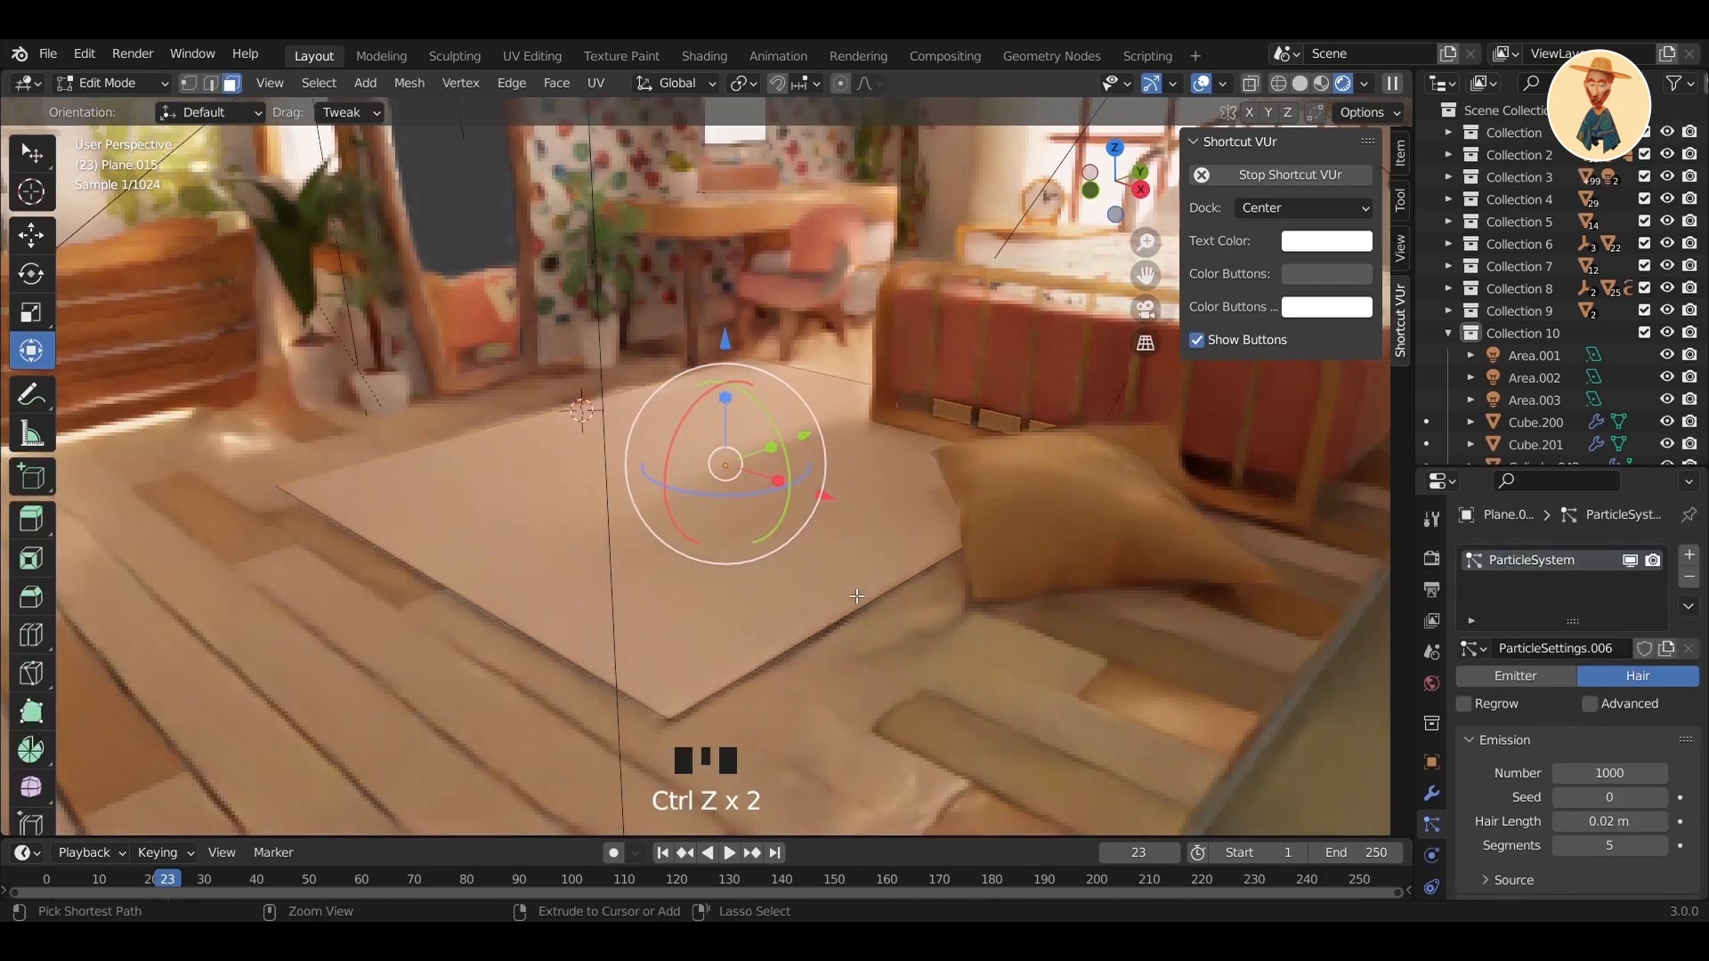
key(ctrl+z)
key(ctrl+z)
key(ctrl+z)
double_click(785, 560)
click(785, 561)
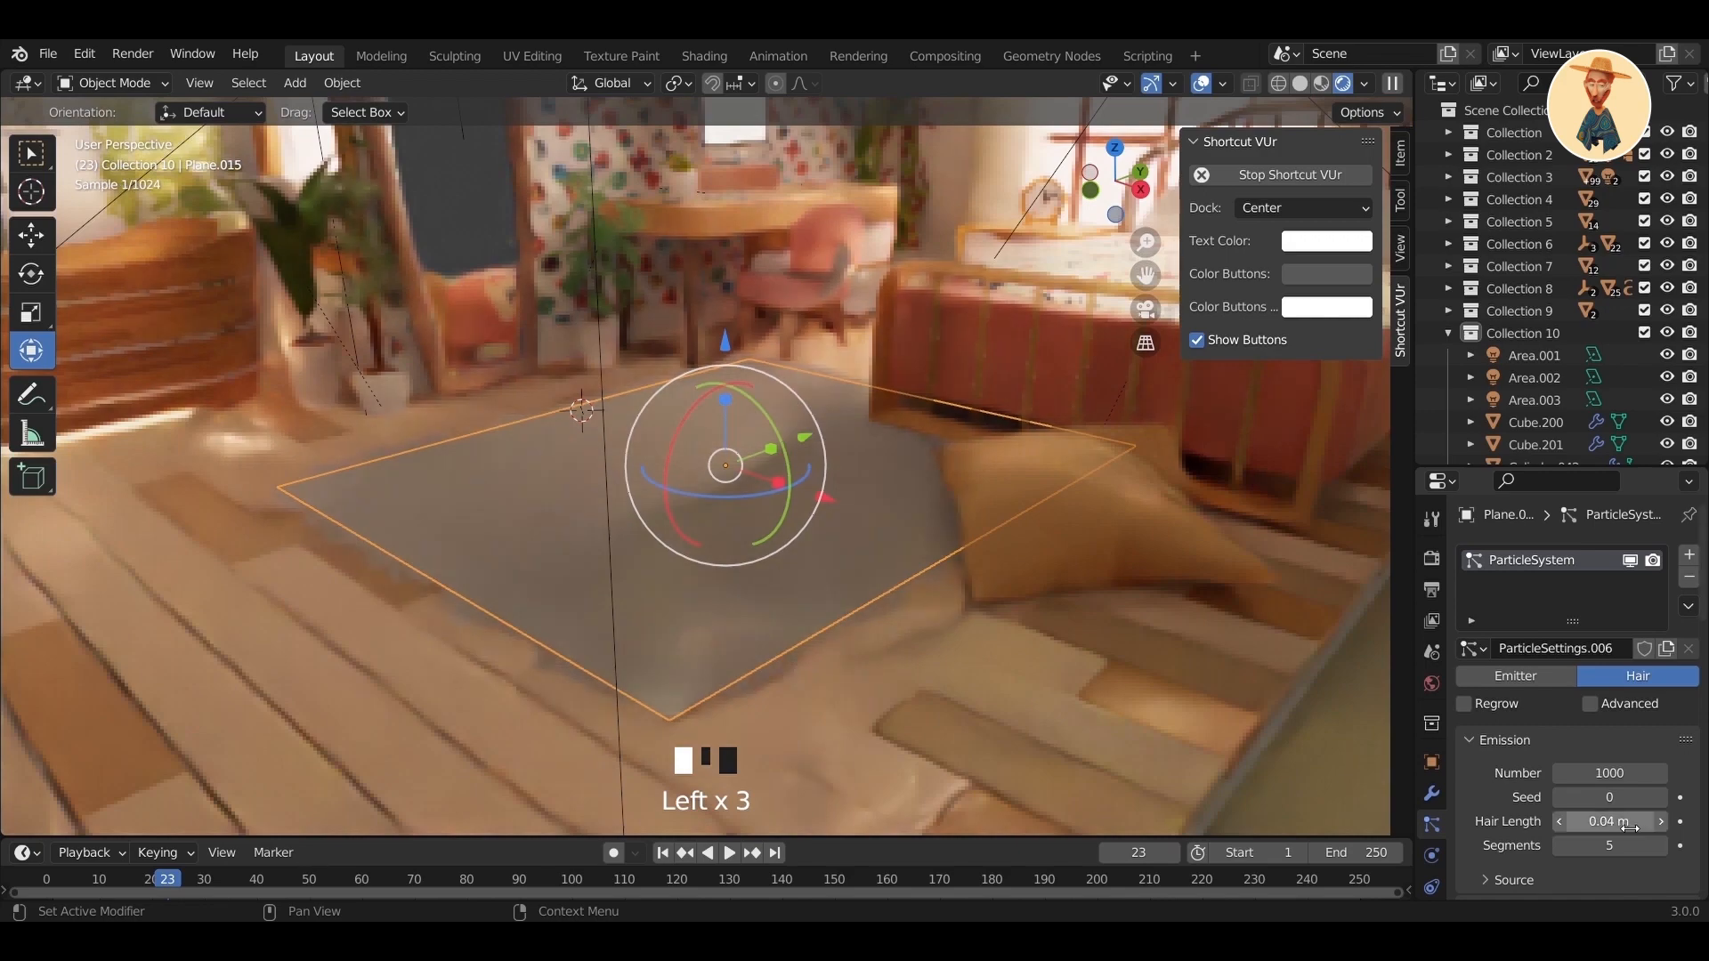
- Give the rug a new material with a white base color, specular 1.000 and roughness 1.000
scroll(1437, 850, down, 5)
click(1431, 834)
click(1614, 653)
click(1638, 842)
drag(1652, 556, 1658, 525)
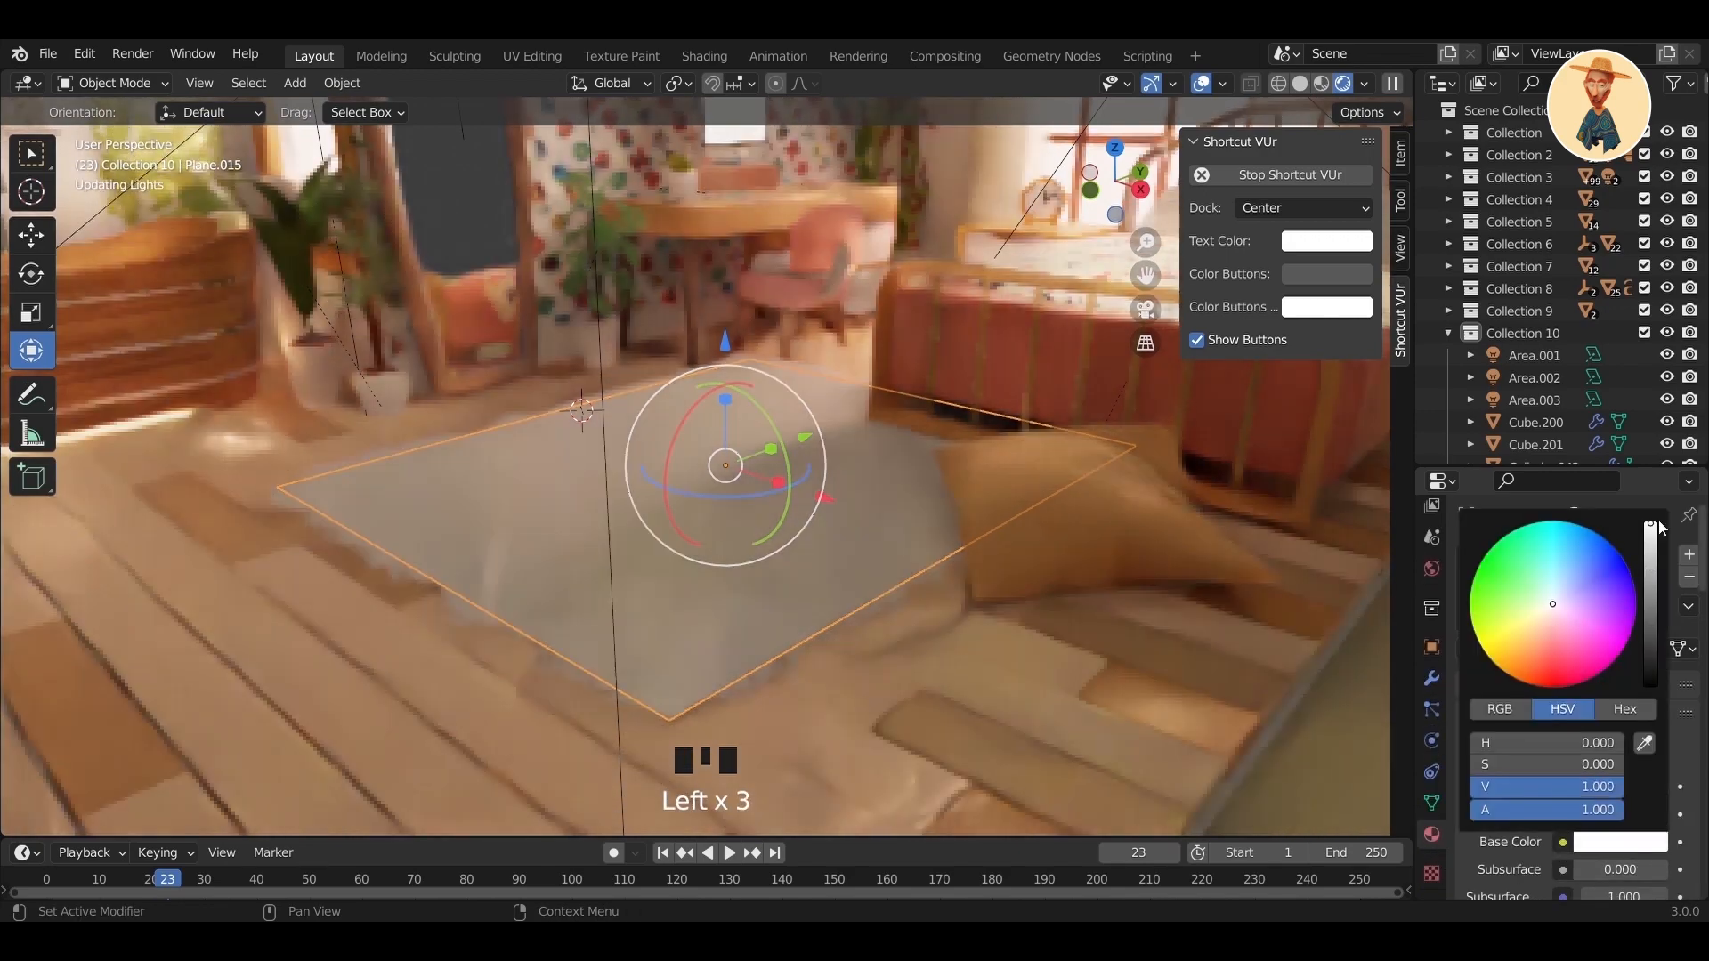
scroll(1622, 857, down, 6)
drag(1622, 865, 1666, 866)
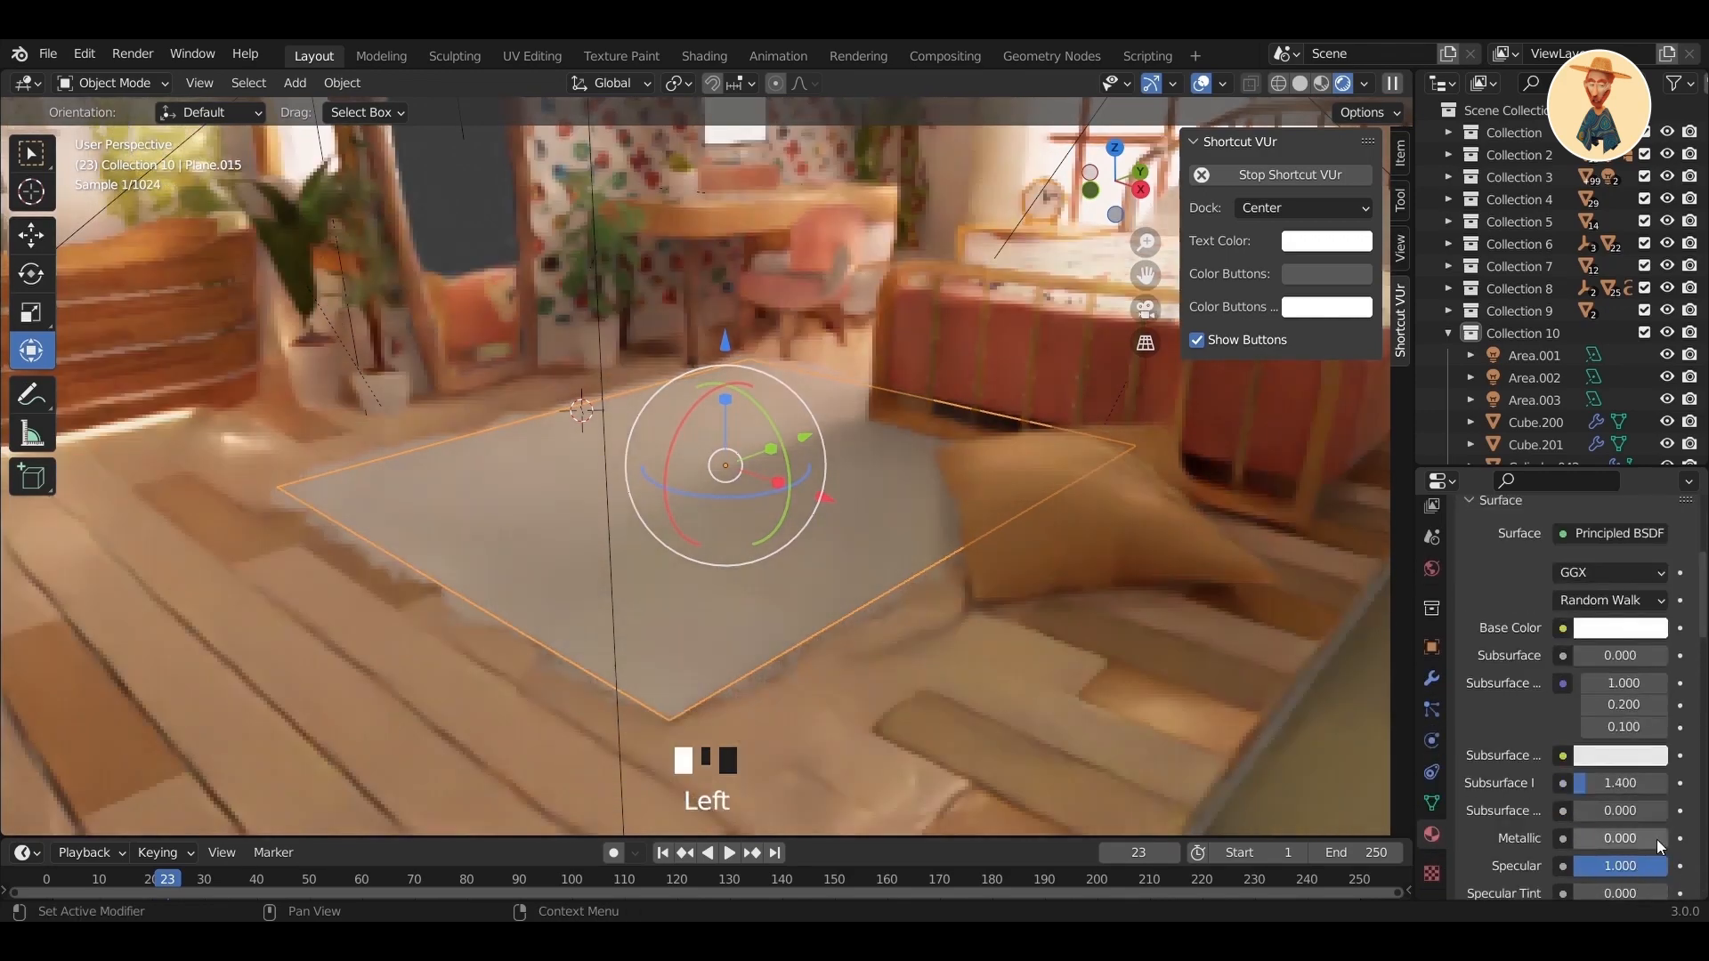
scroll(1657, 841, down, 5)
drag(1616, 745, 1667, 745)
- Look through the camera at the rug, select it and switch the render engine to Eevee
click(1146, 309)
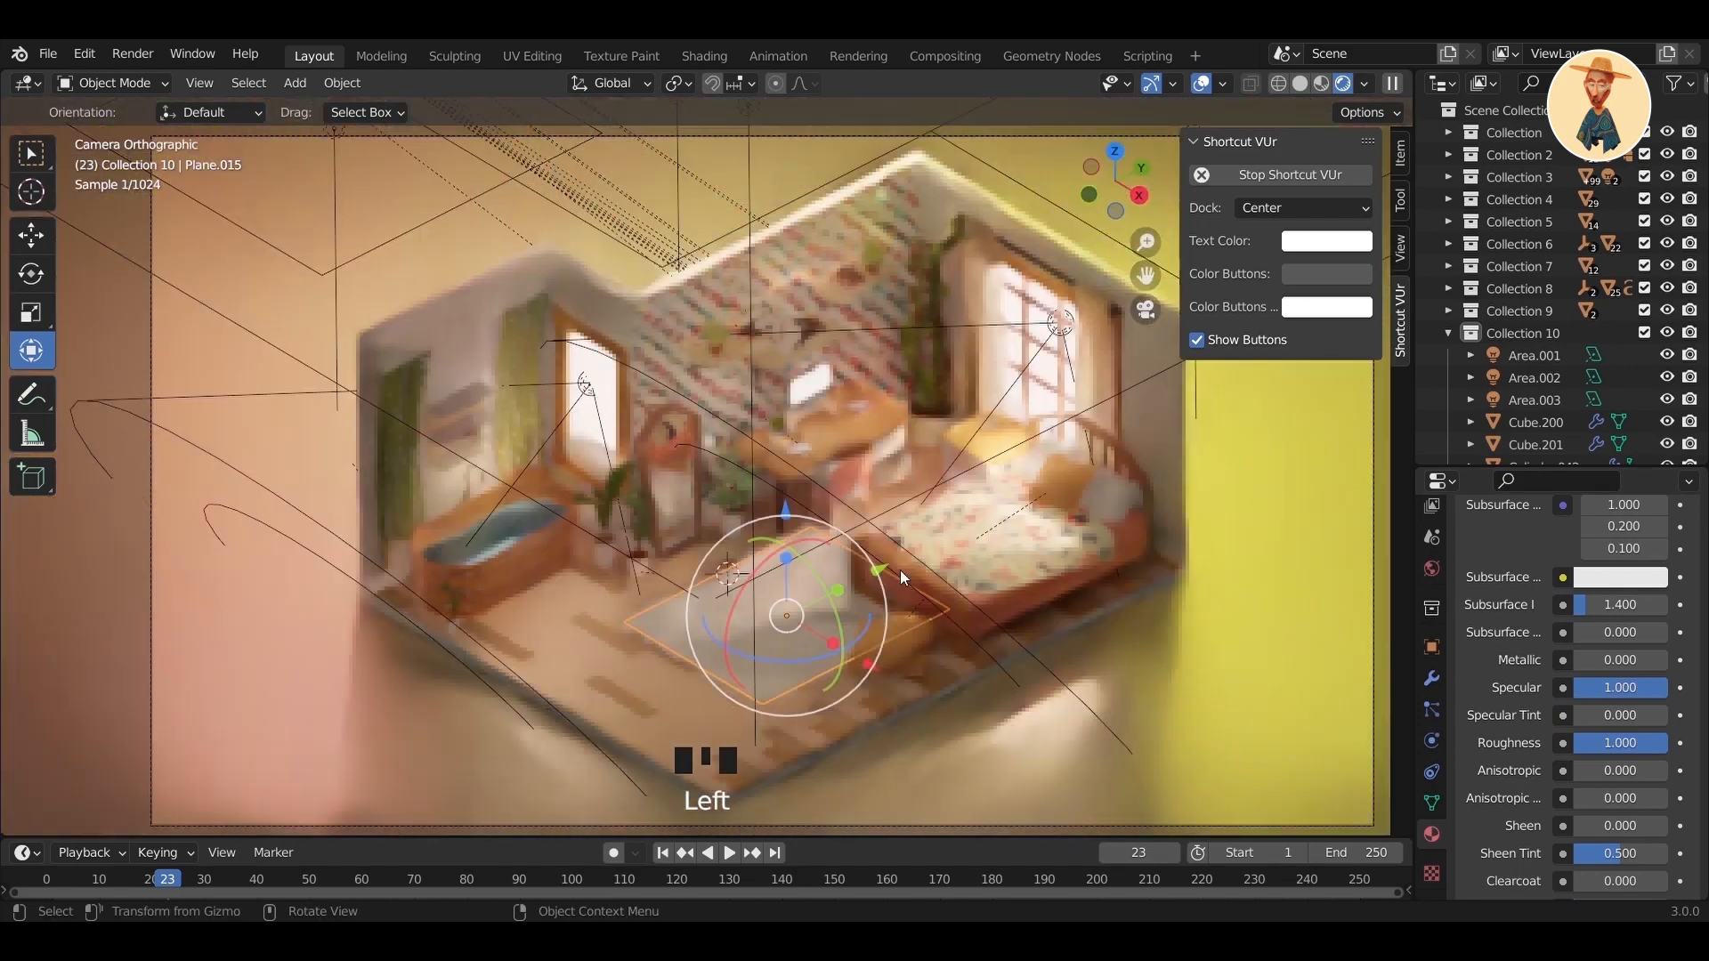
shift+middle_drag(900, 570, 863, 458)
scroll(876, 531, up, 2)
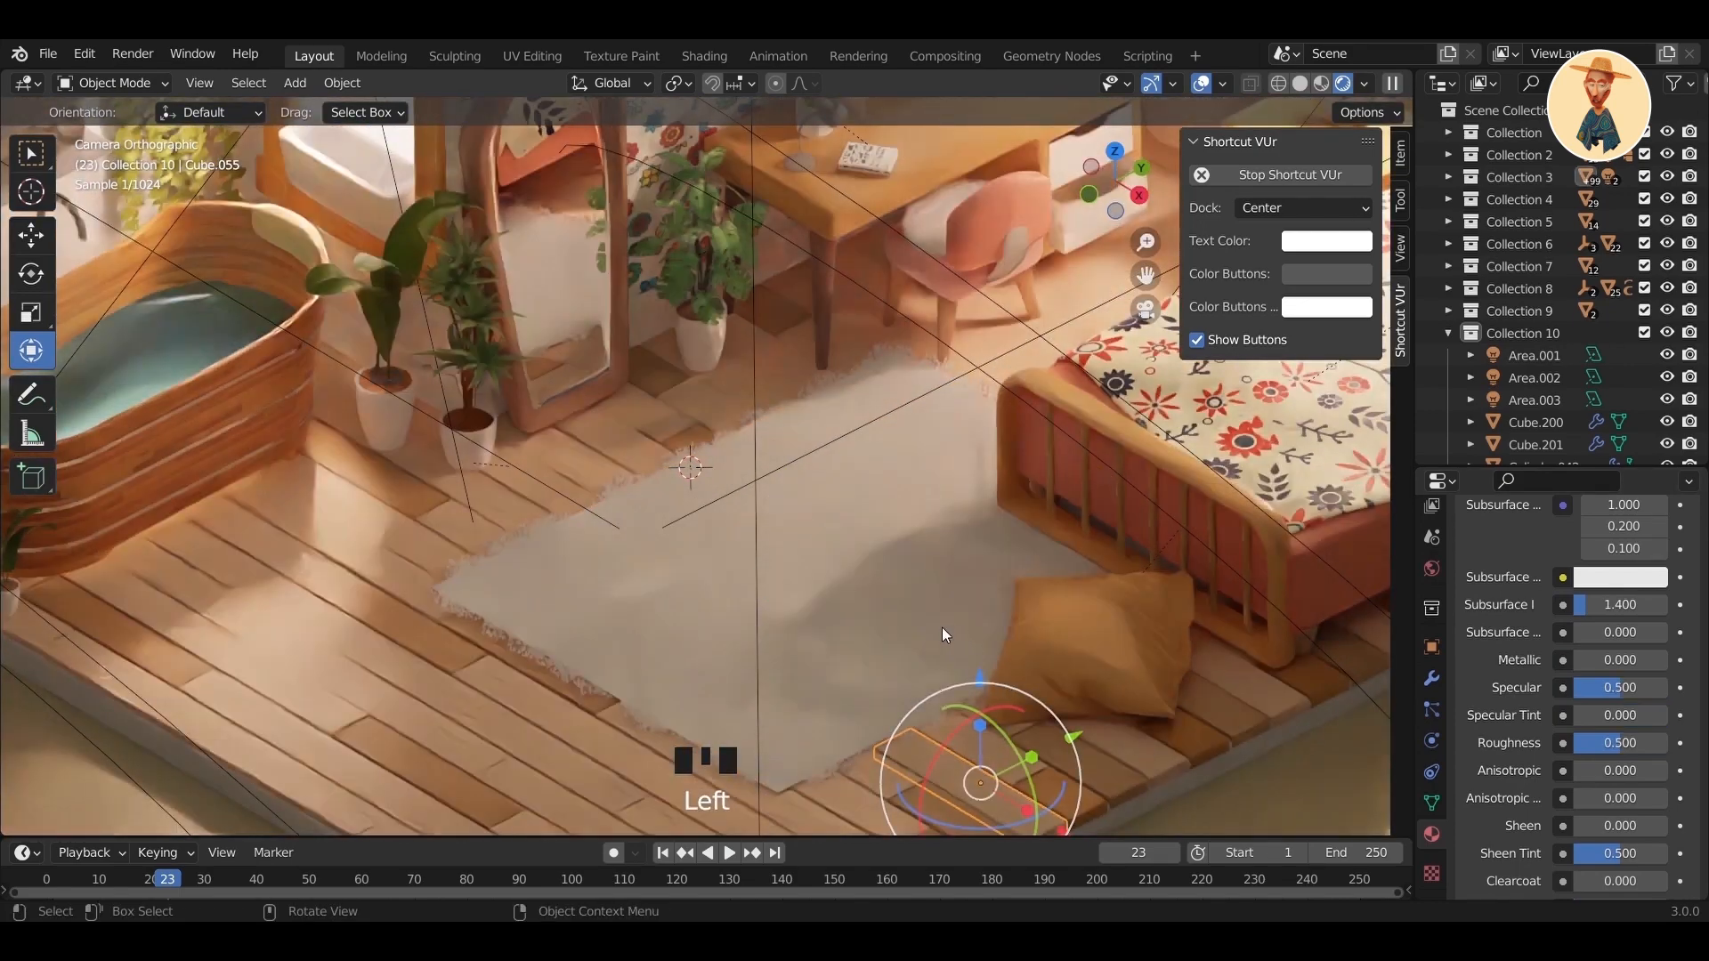
click(940, 628)
scroll(967, 670, down, 2)
scroll(1424, 552, up, 11)
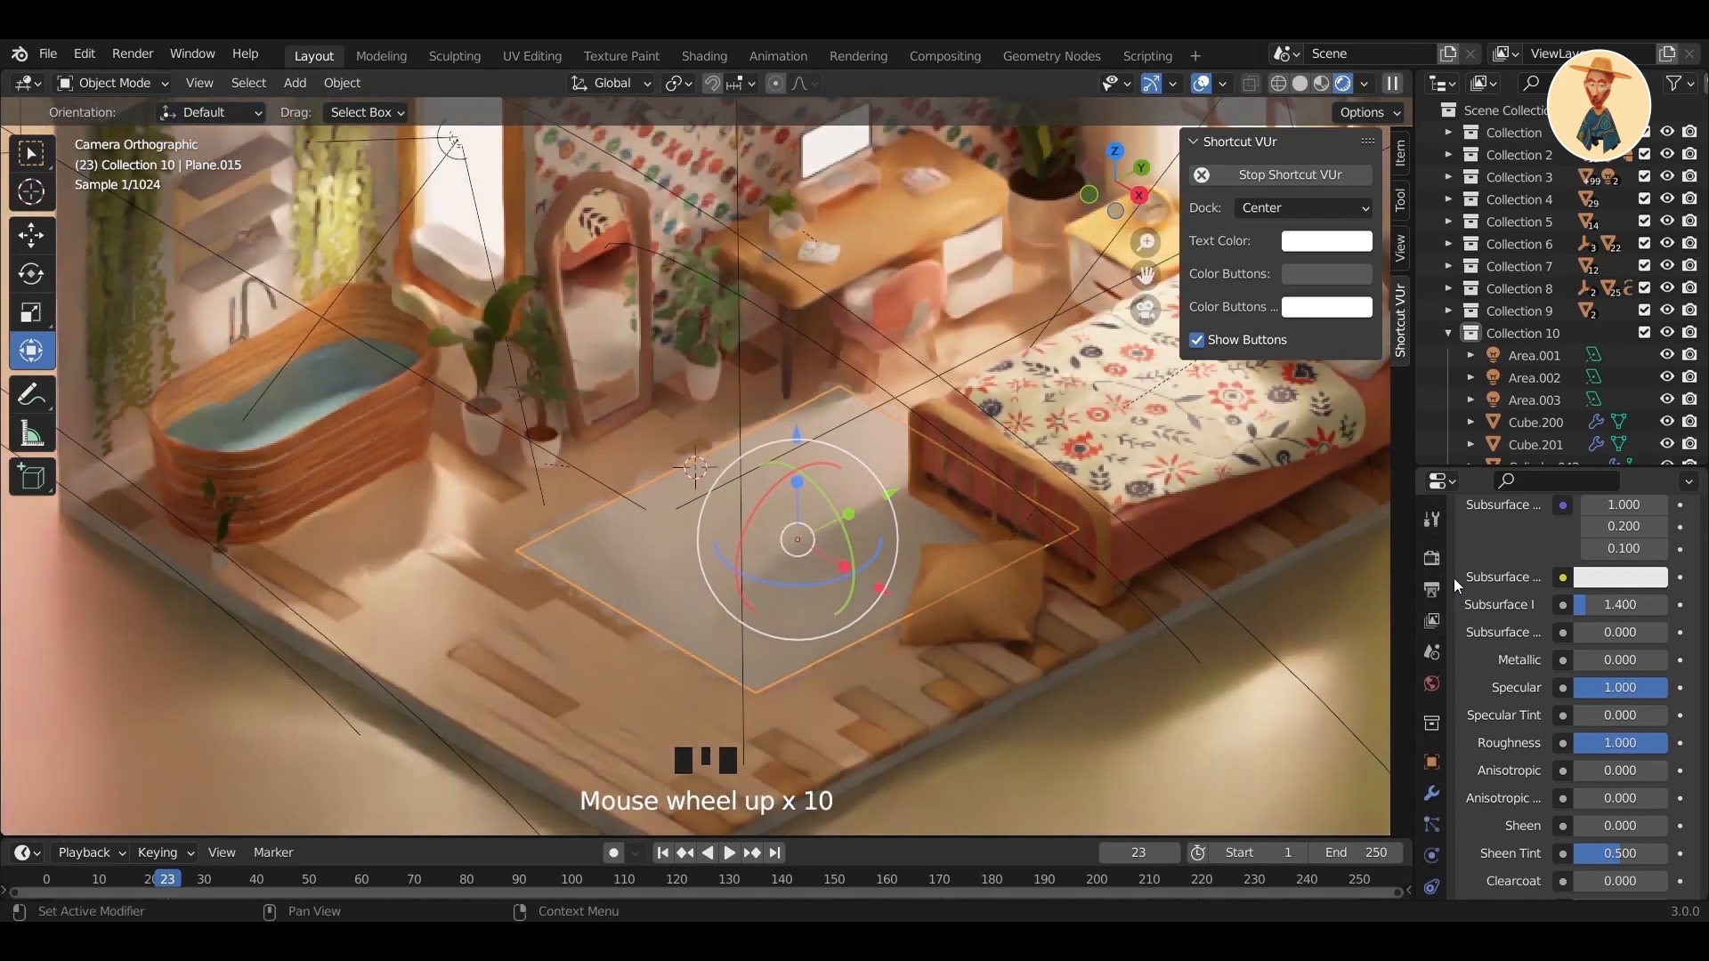
click(1597, 589)
- Add the ArabianCarpet.jpg texture to the rug's material in the Shading workspace and connect its color to Base Color
click(704, 55)
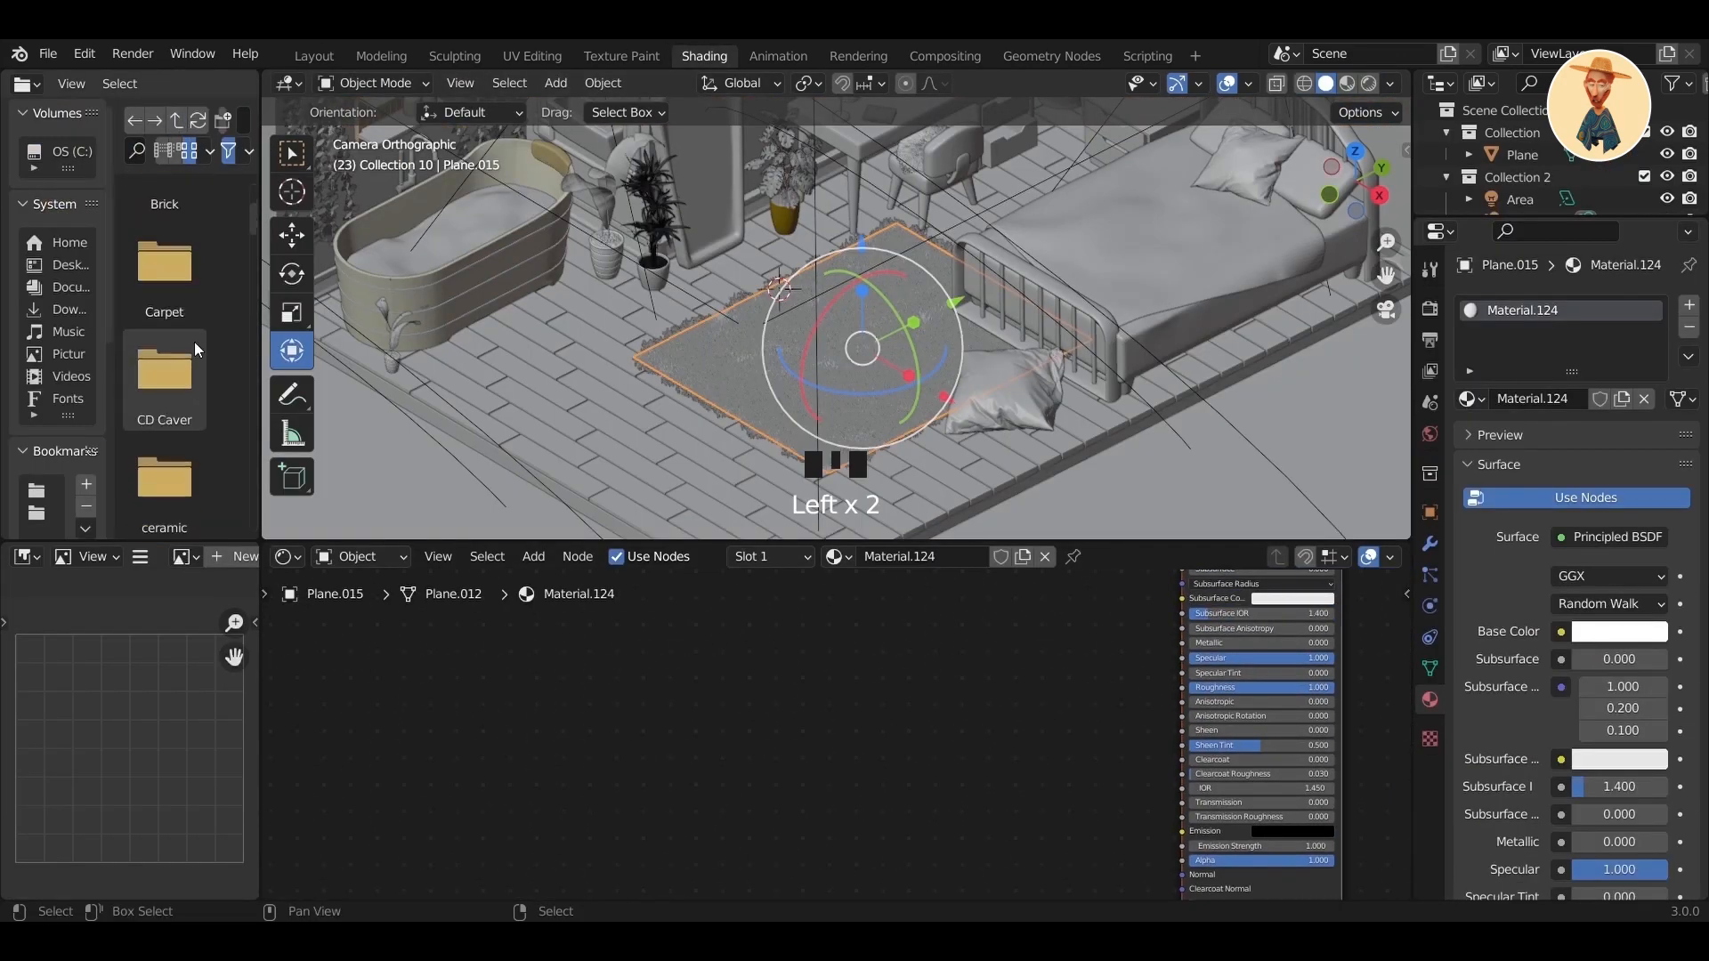
scroll(189, 367, down, 3)
scroll(187, 360, up, 2)
double_click(169, 266)
scroll(174, 280, up, 1)
drag(170, 206, 825, 714)
drag(962, 790, 1182, 612)
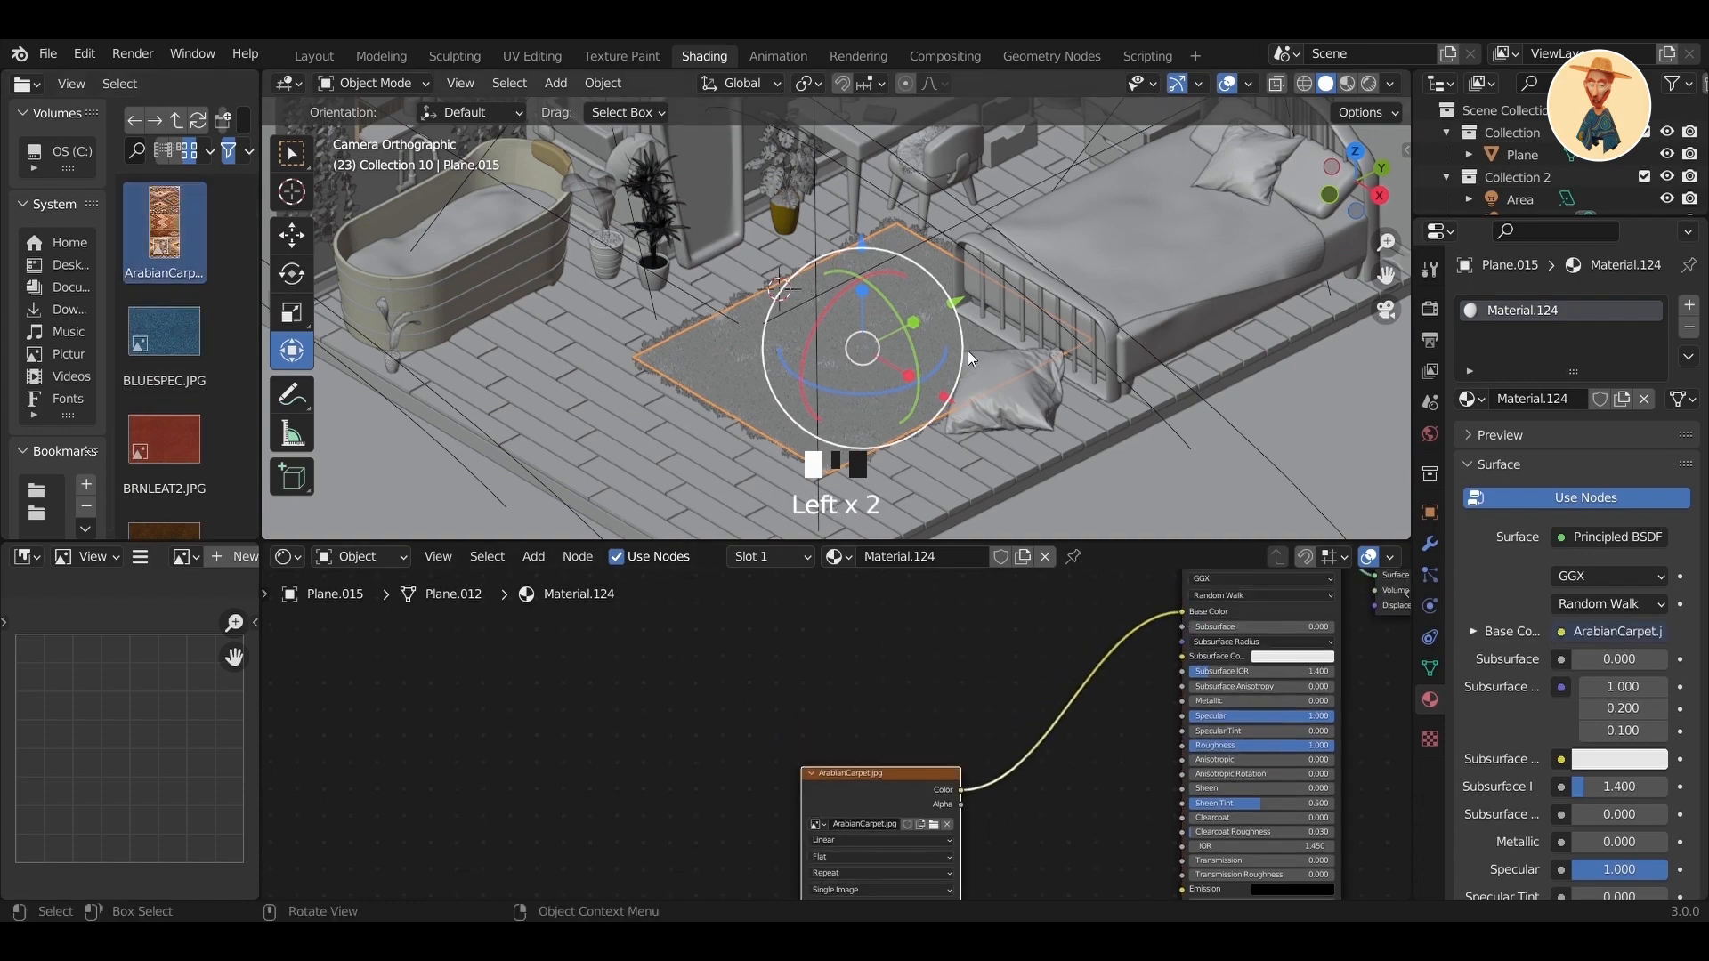
- Show the viewport rendered, open the rug's UVs over the carpet image and rotate them 90°
click(1369, 83)
scroll(1121, 296, up, 4)
click(284, 556)
click(356, 667)
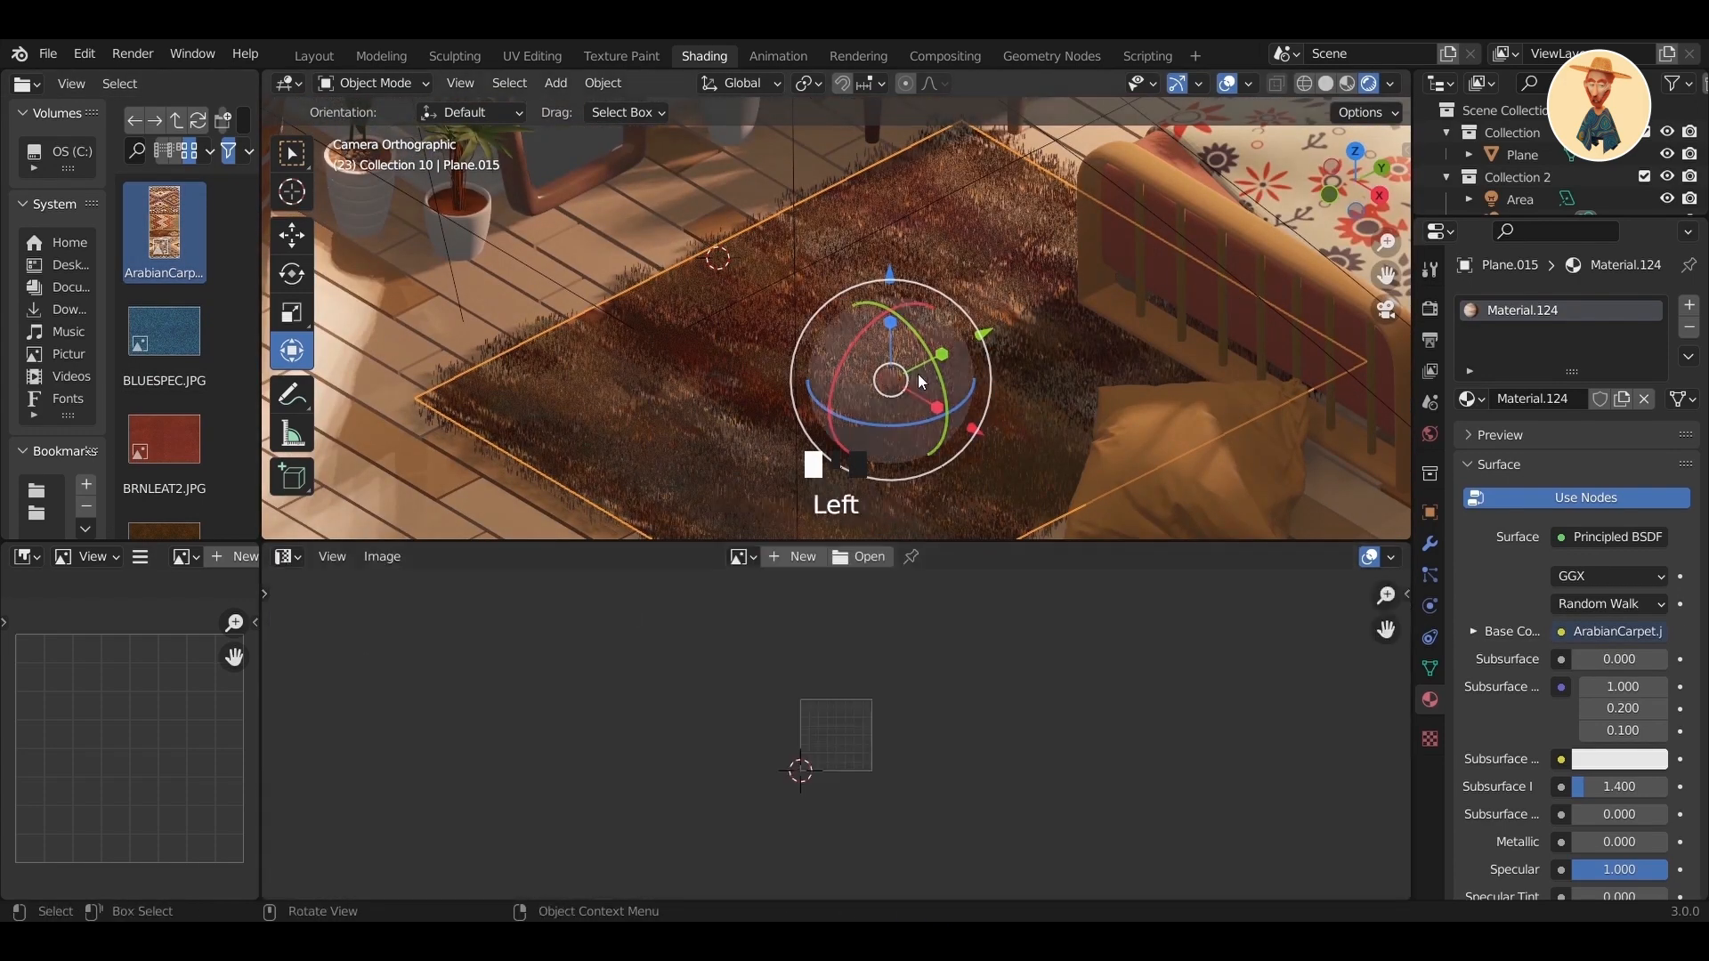
key(Tab)
key(a)
key(r)
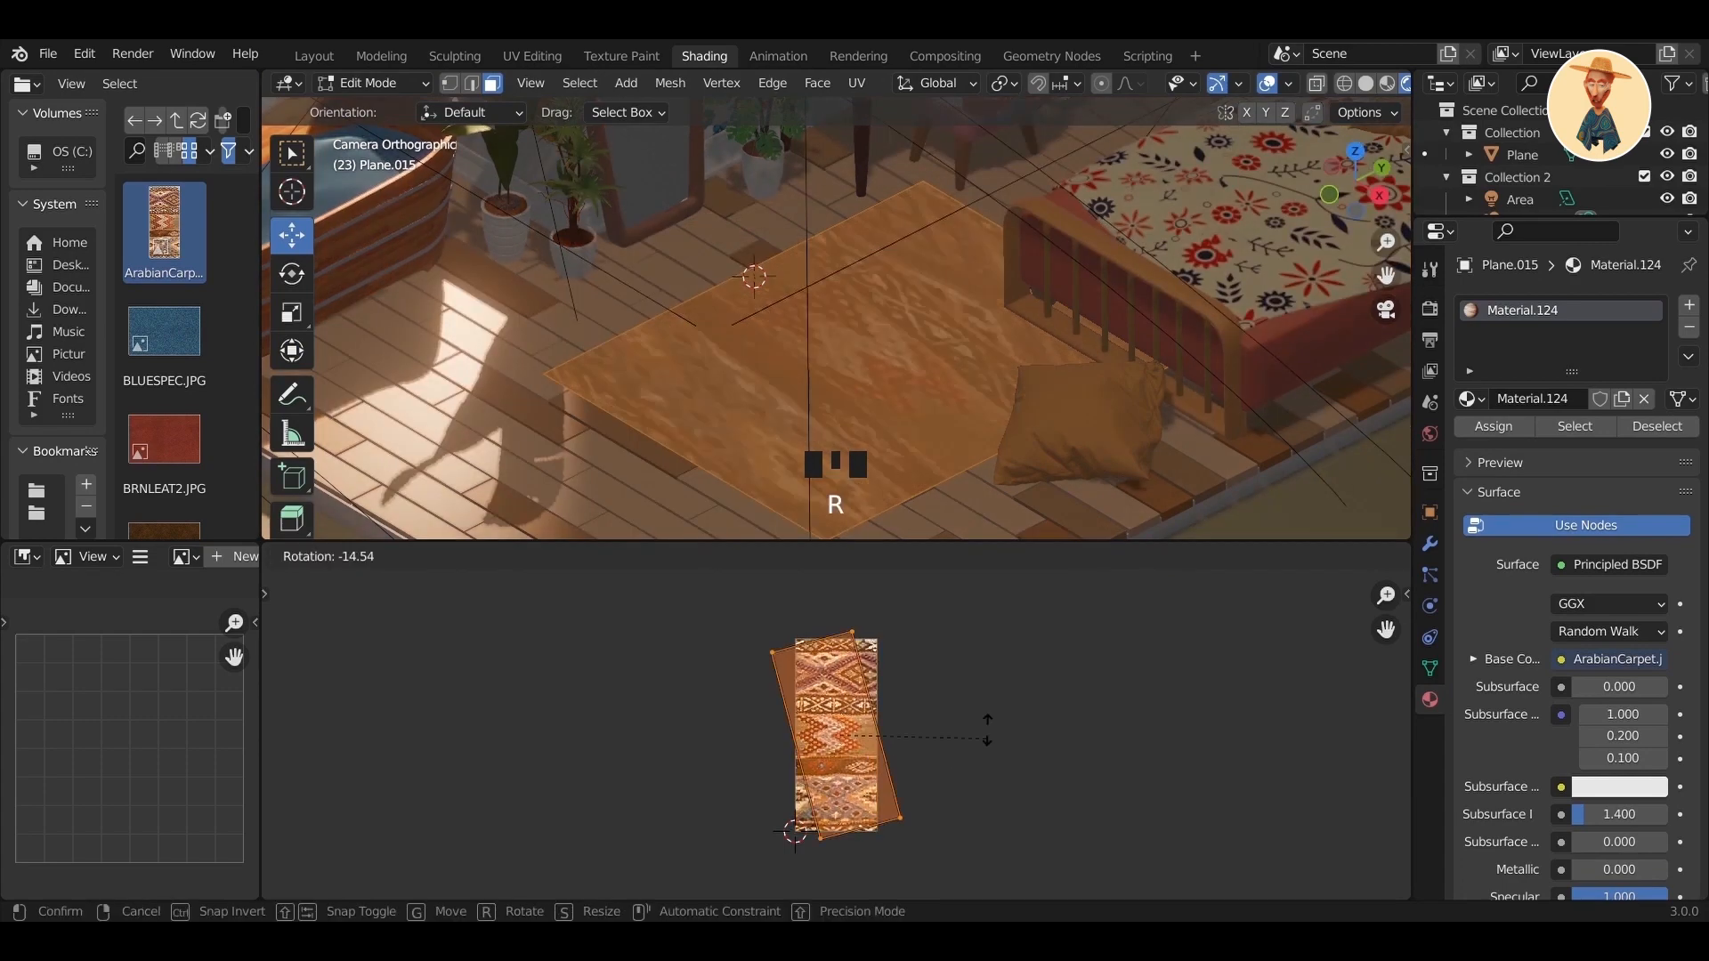
click(372, 882)
click(496, 803)
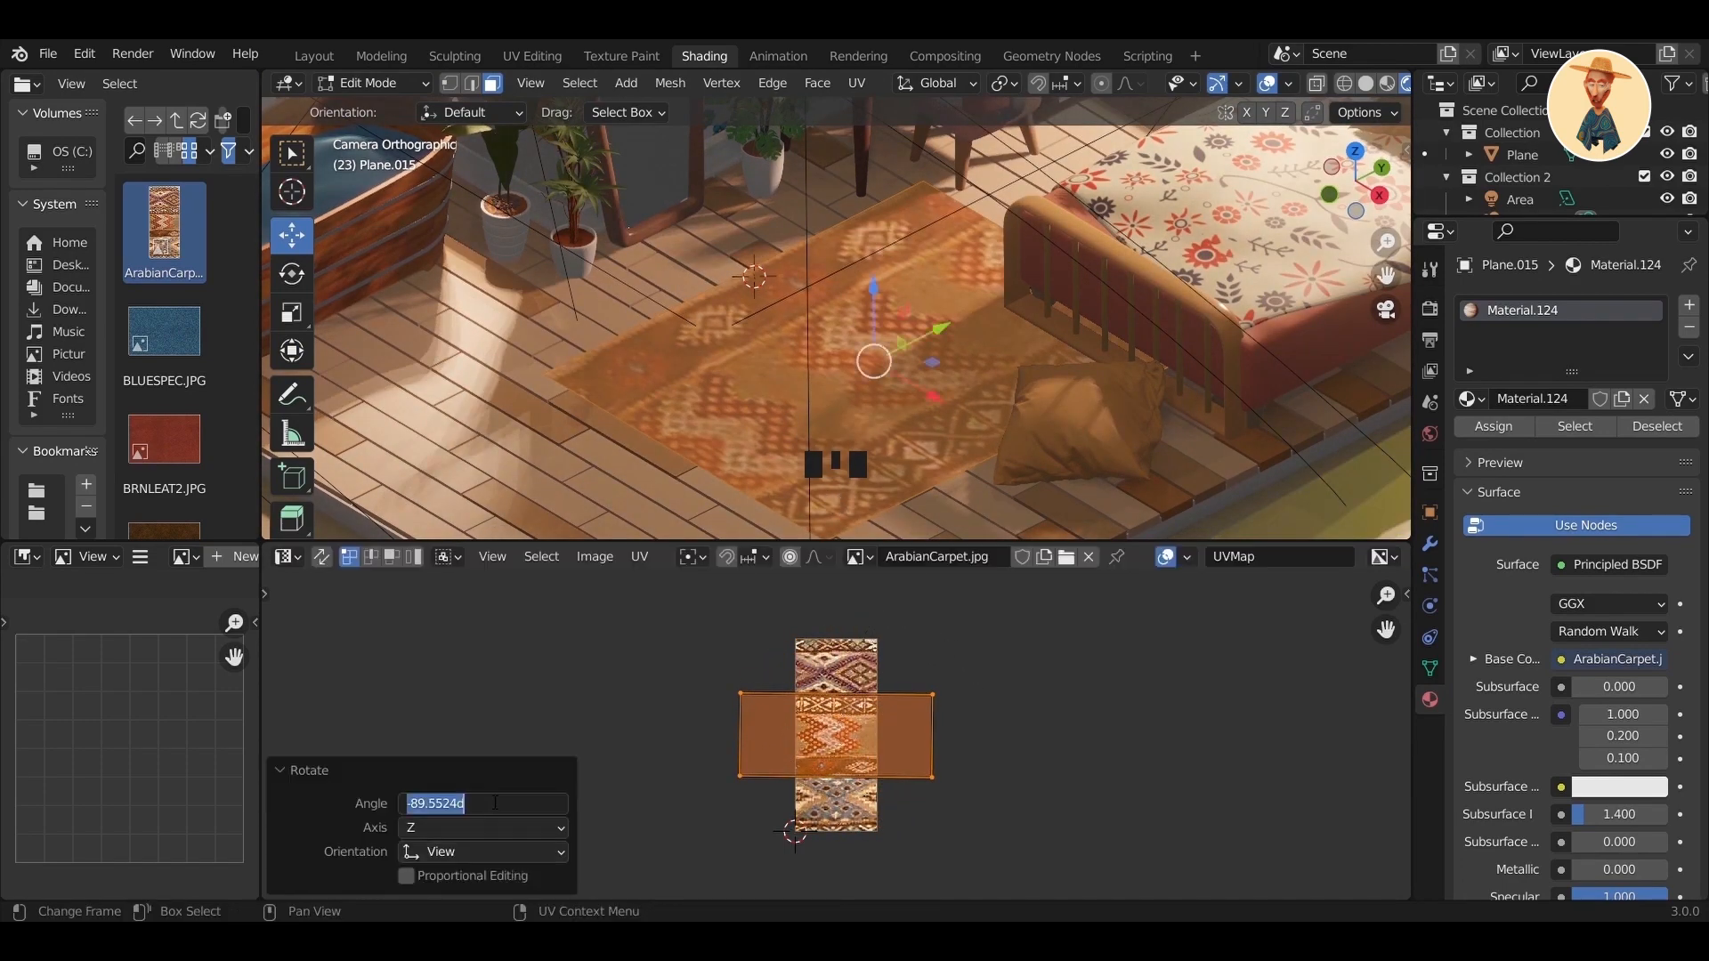
key(Return)
- Scale the rug's UVs to 0.395 along X, shrink them along Y and return to Object Mode
key(s)
key(x)
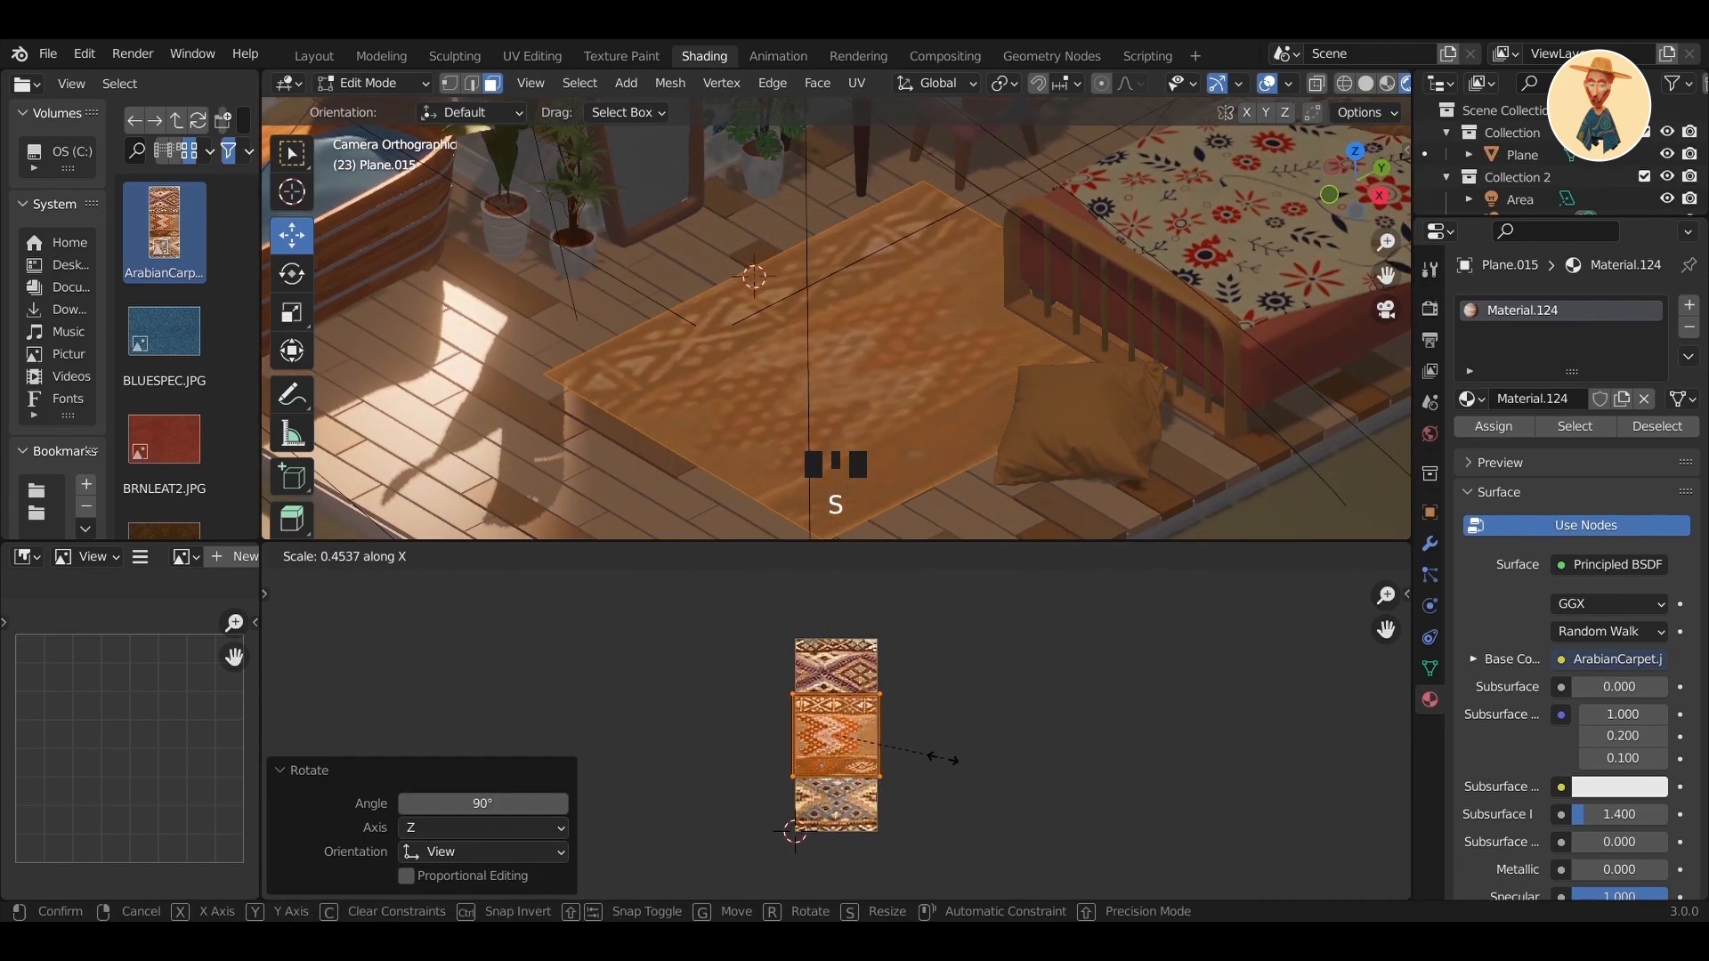
click(929, 756)
key(s)
key(y)
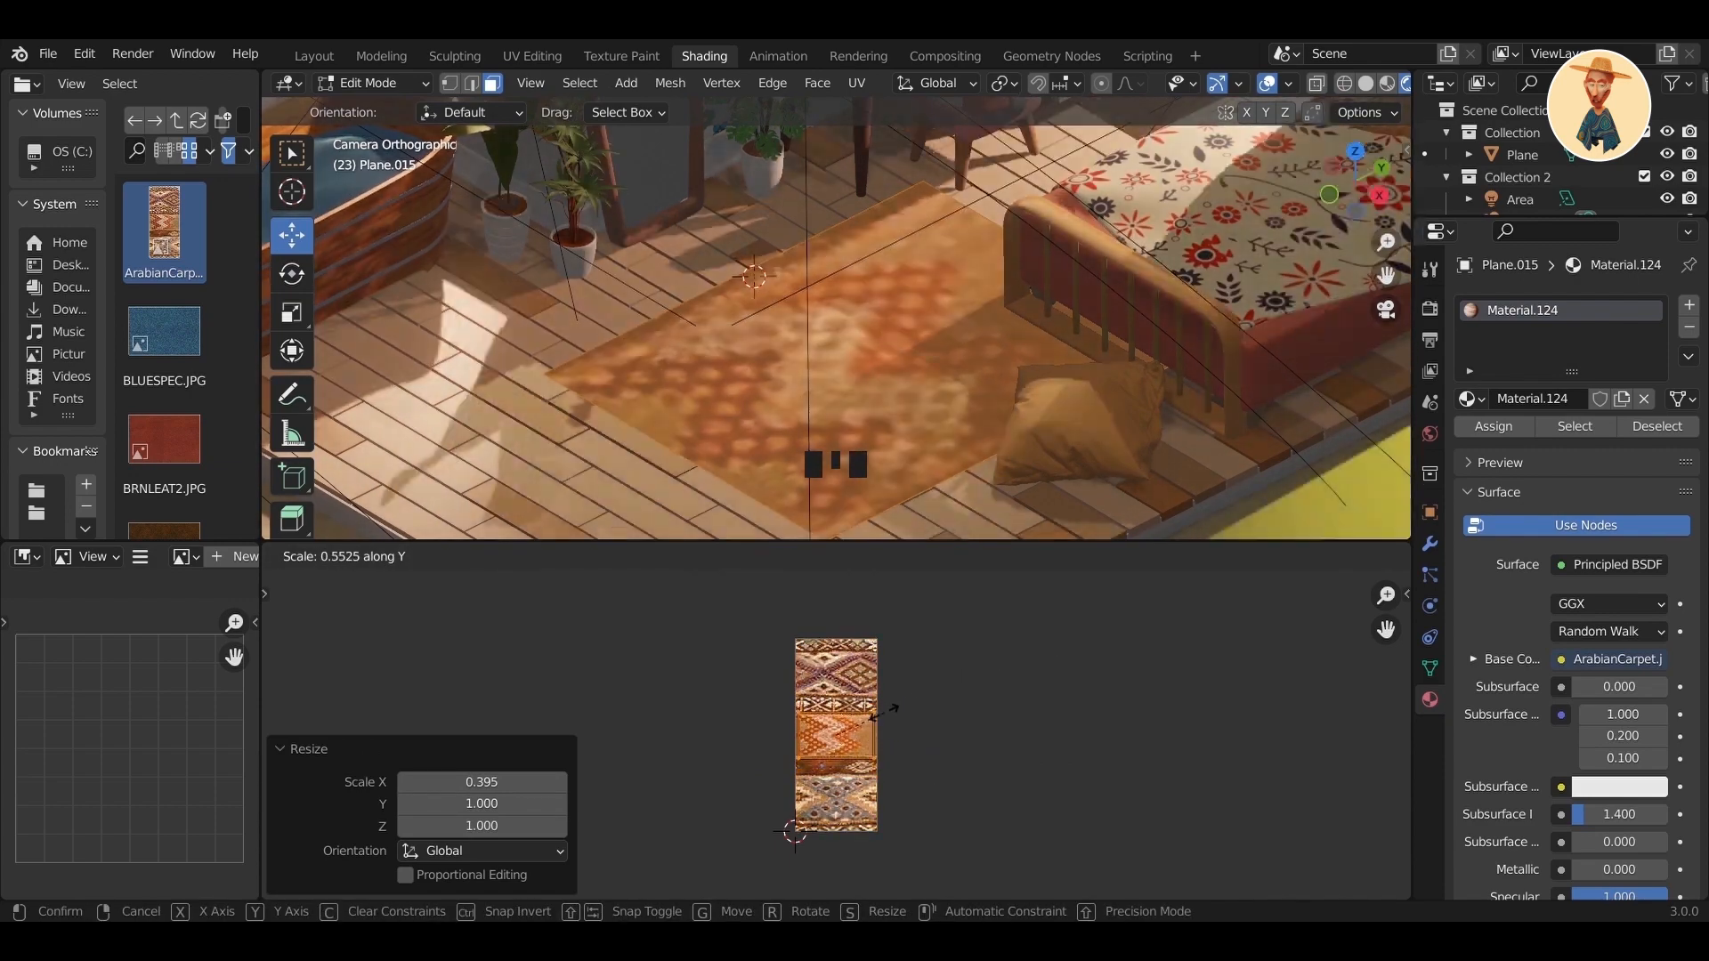
key(Tab)
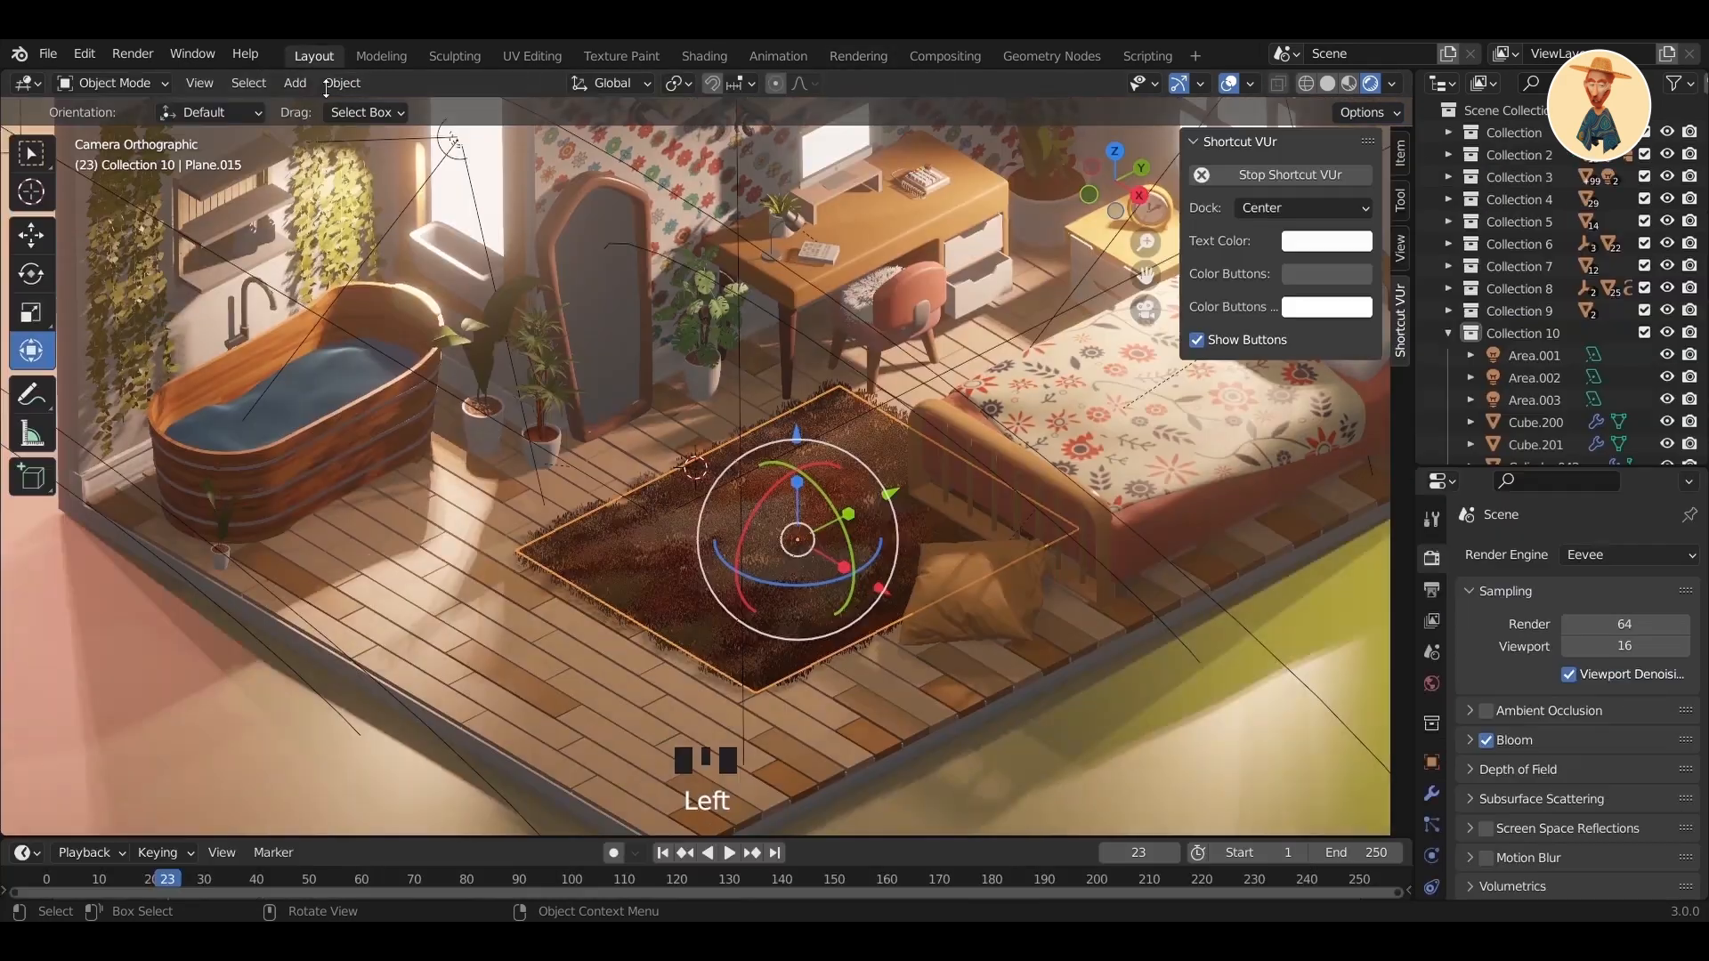
- Set the render engine to Cycles in the Layout workspace and select the rug
click(952, 697)
click(1570, 554)
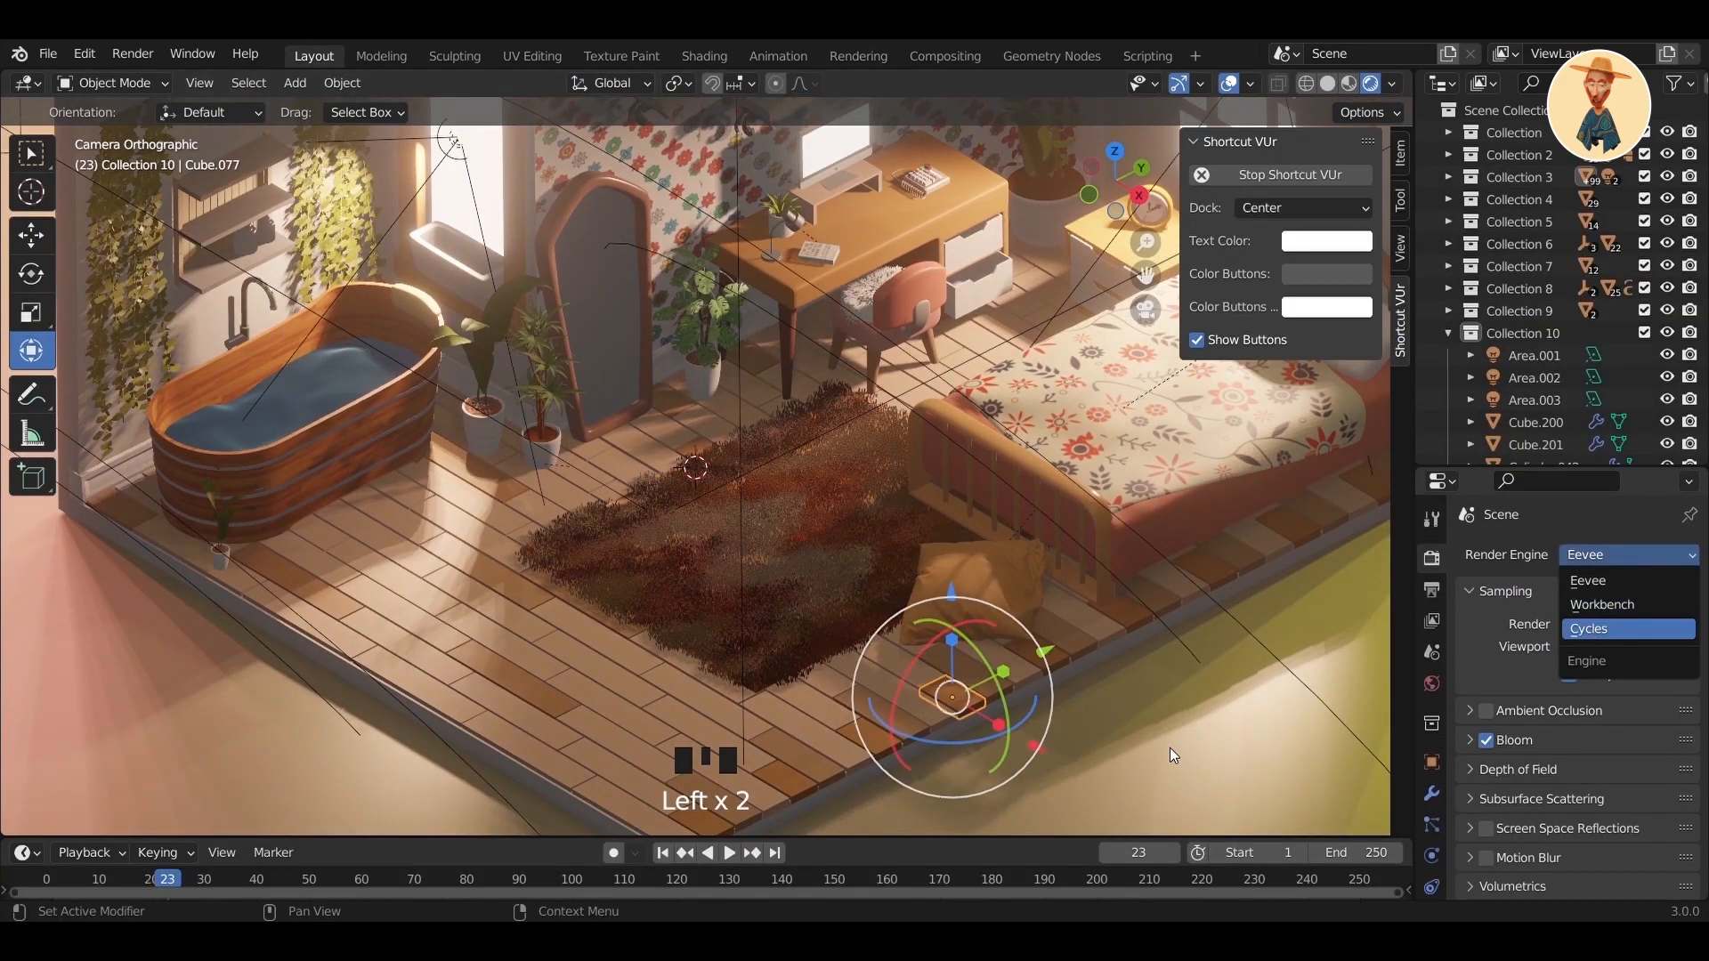
click(1628, 629)
click(825, 621)
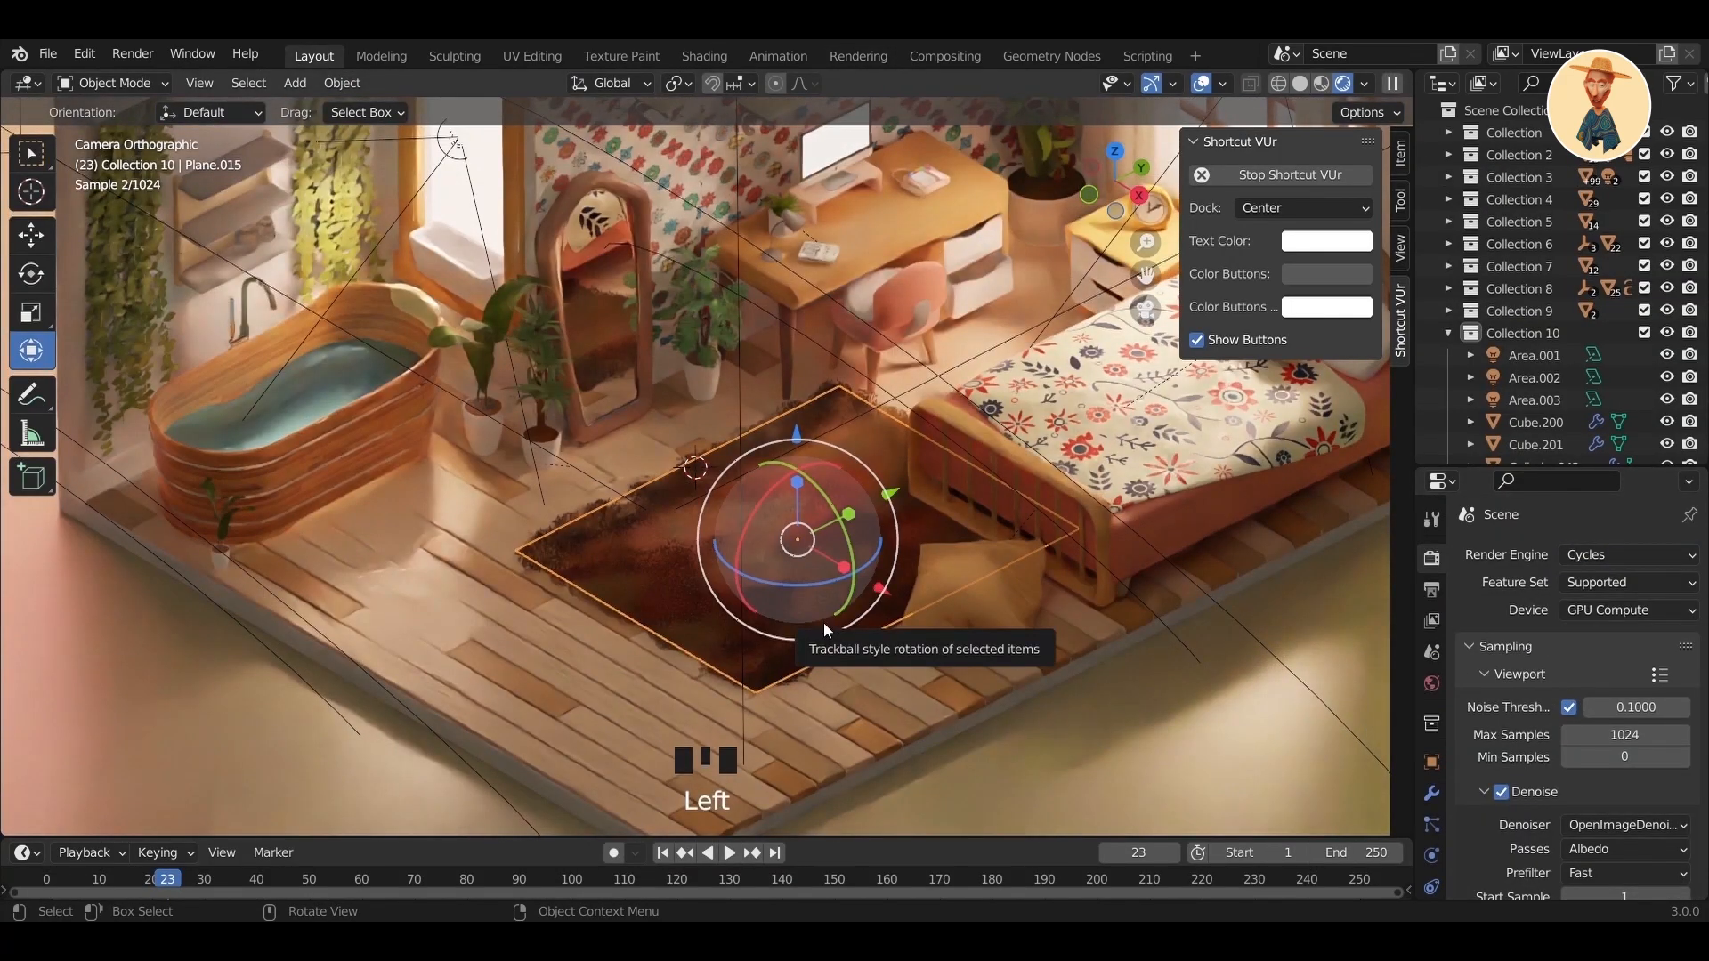
- Delete the ArabianCarpet.jpg texture node from the rug's material in the Shader Editor
click(702, 57)
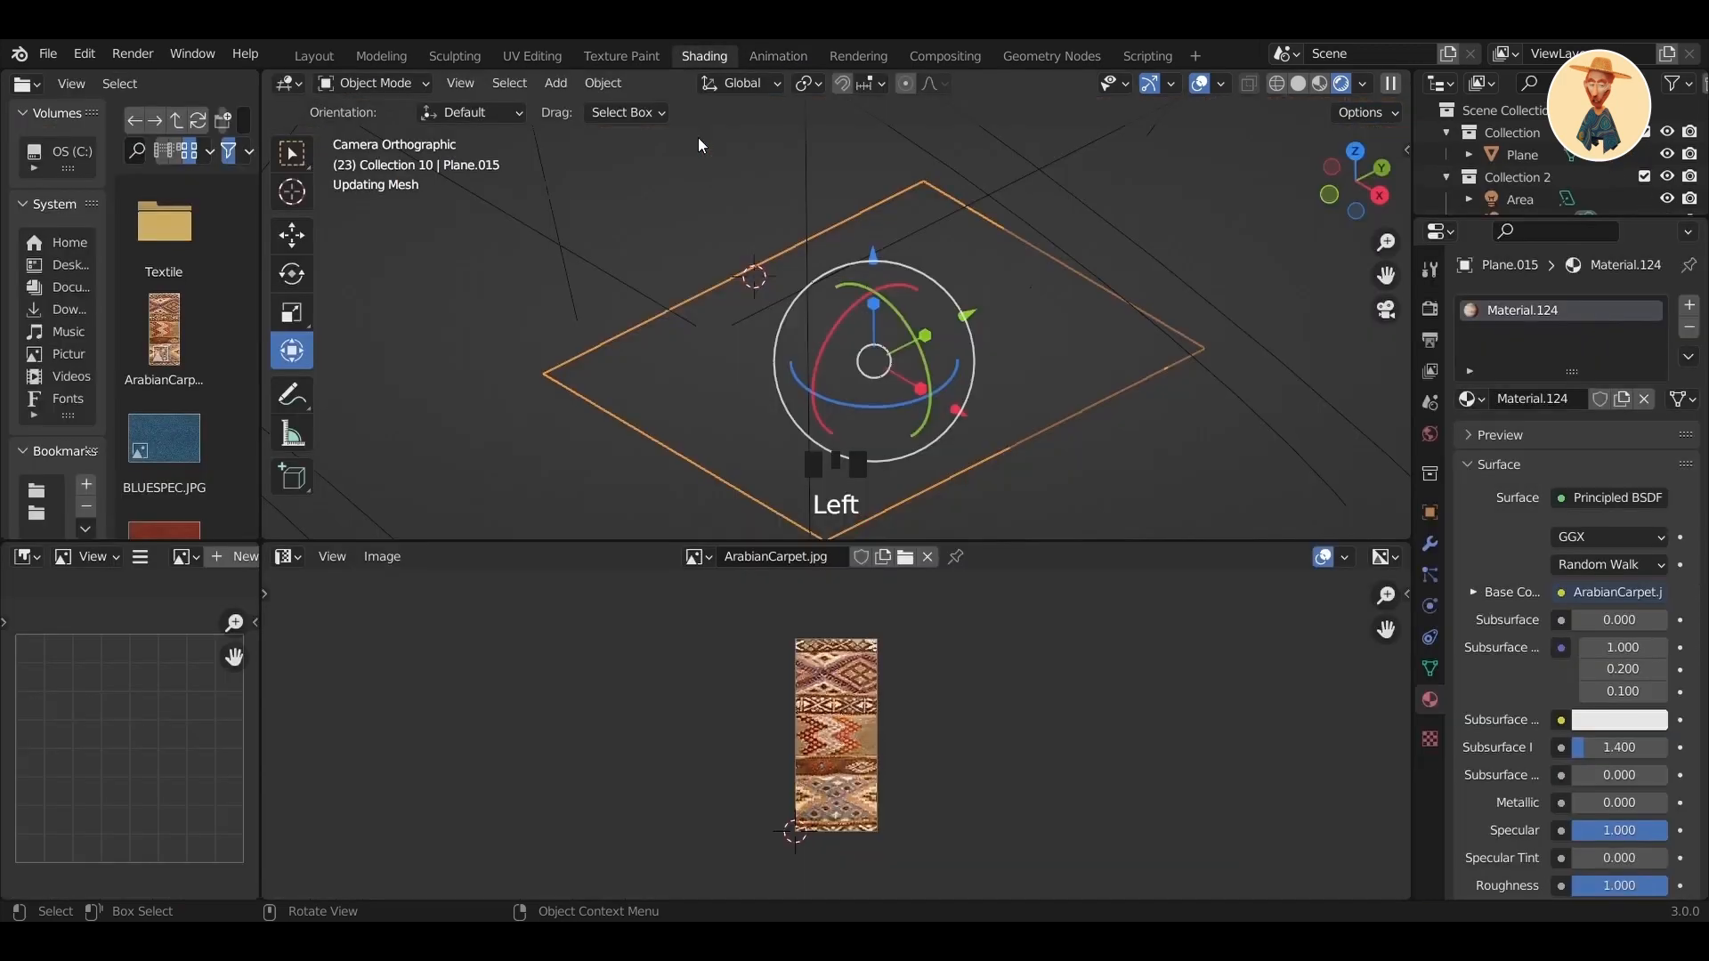
click(270, 559)
click(367, 769)
key(Delete)
- Add the fabric_bump.png texture to the rug's material and connect its color to the shader's Normal input
scroll(209, 354, down, 20)
scroll(207, 356, down, 20)
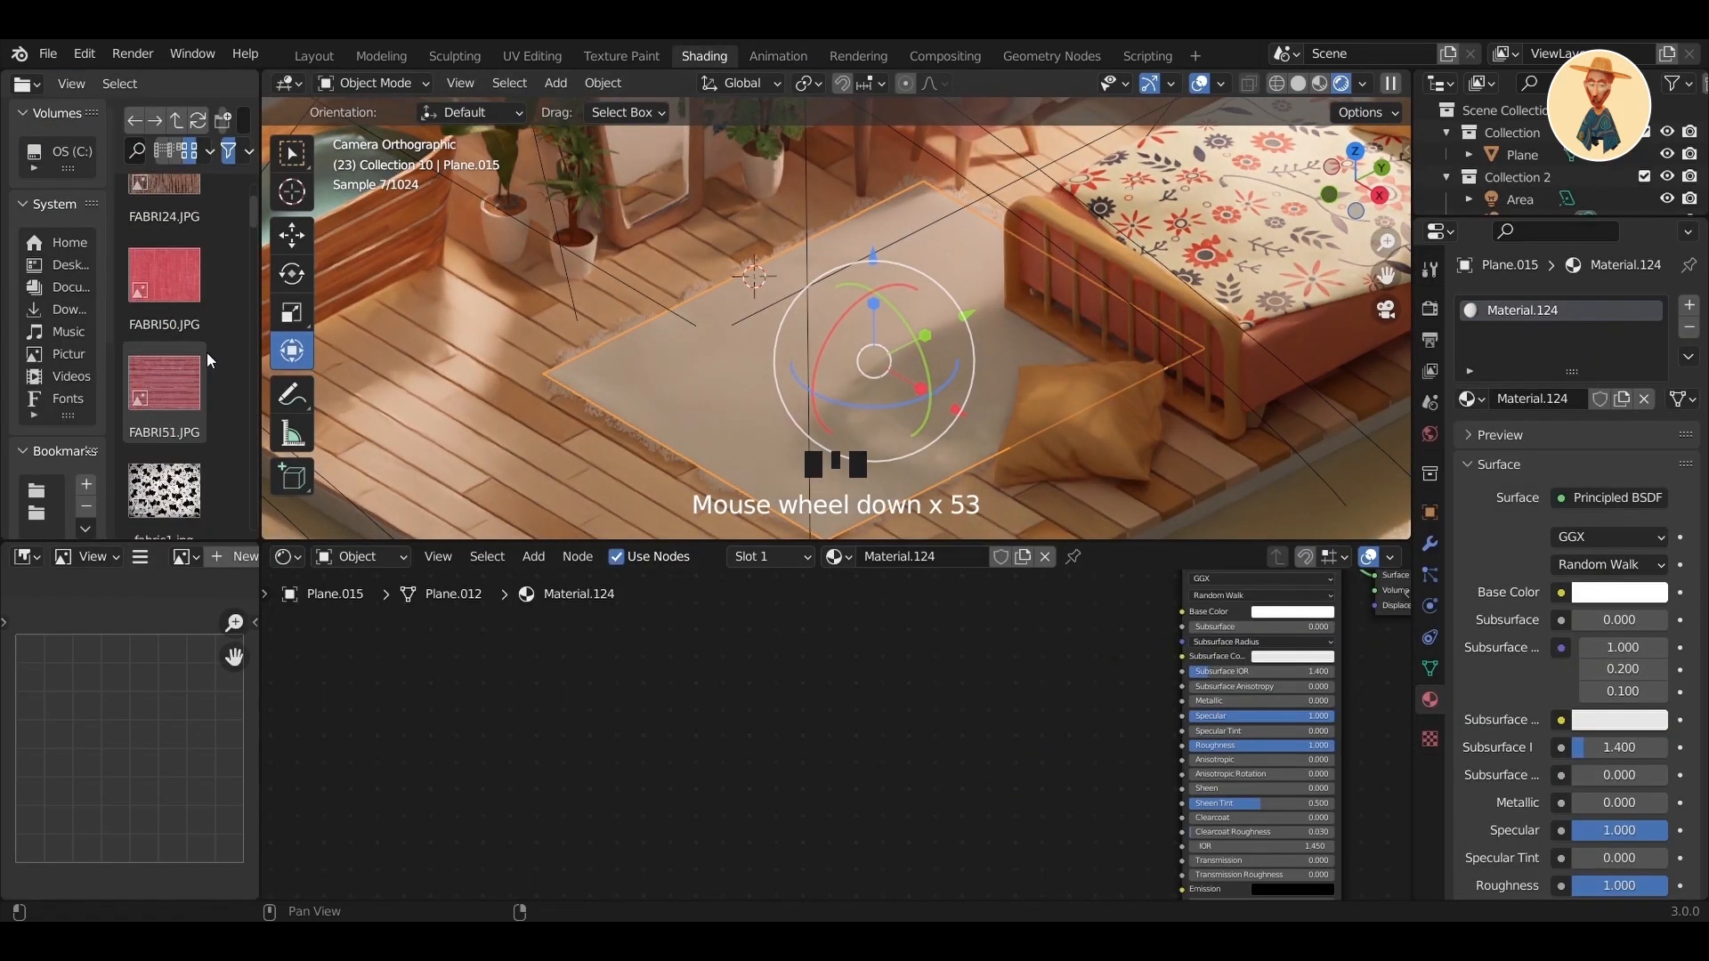
scroll(207, 356, up, 3)
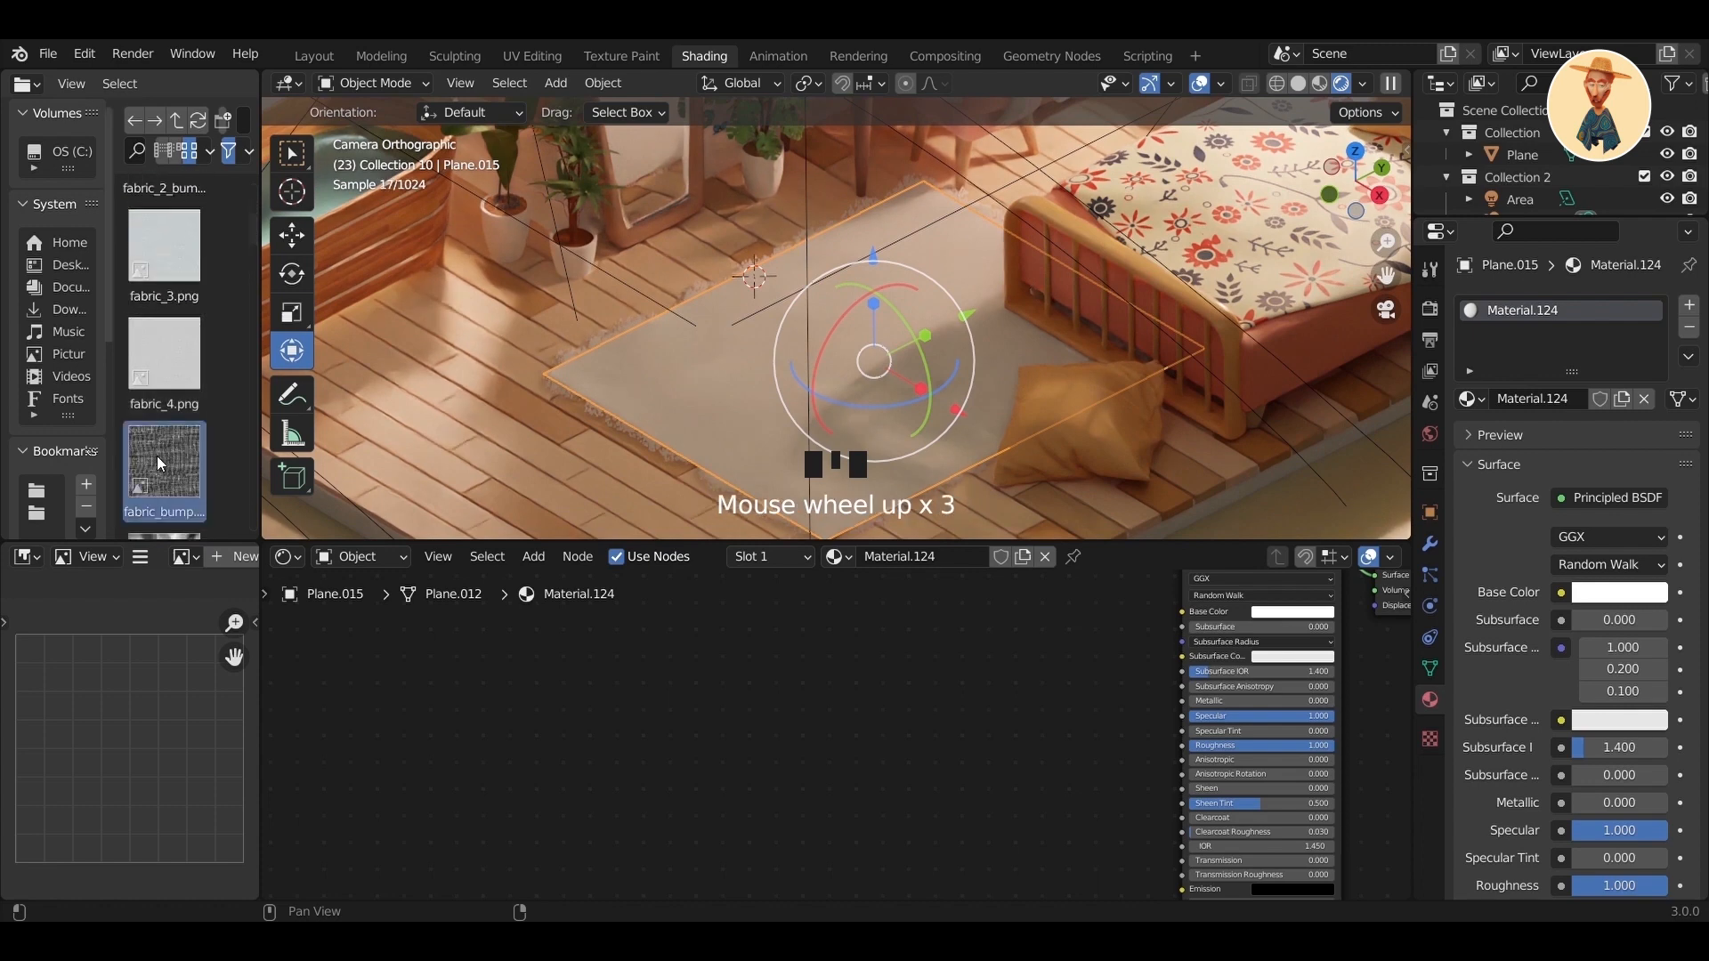
drag(157, 456, 1184, 623)
drag(964, 723, 855, 723)
drag(1183, 637, 1101, 703)
middle_drag(1071, 814, 947, 750)
drag(742, 643, 1058, 750)
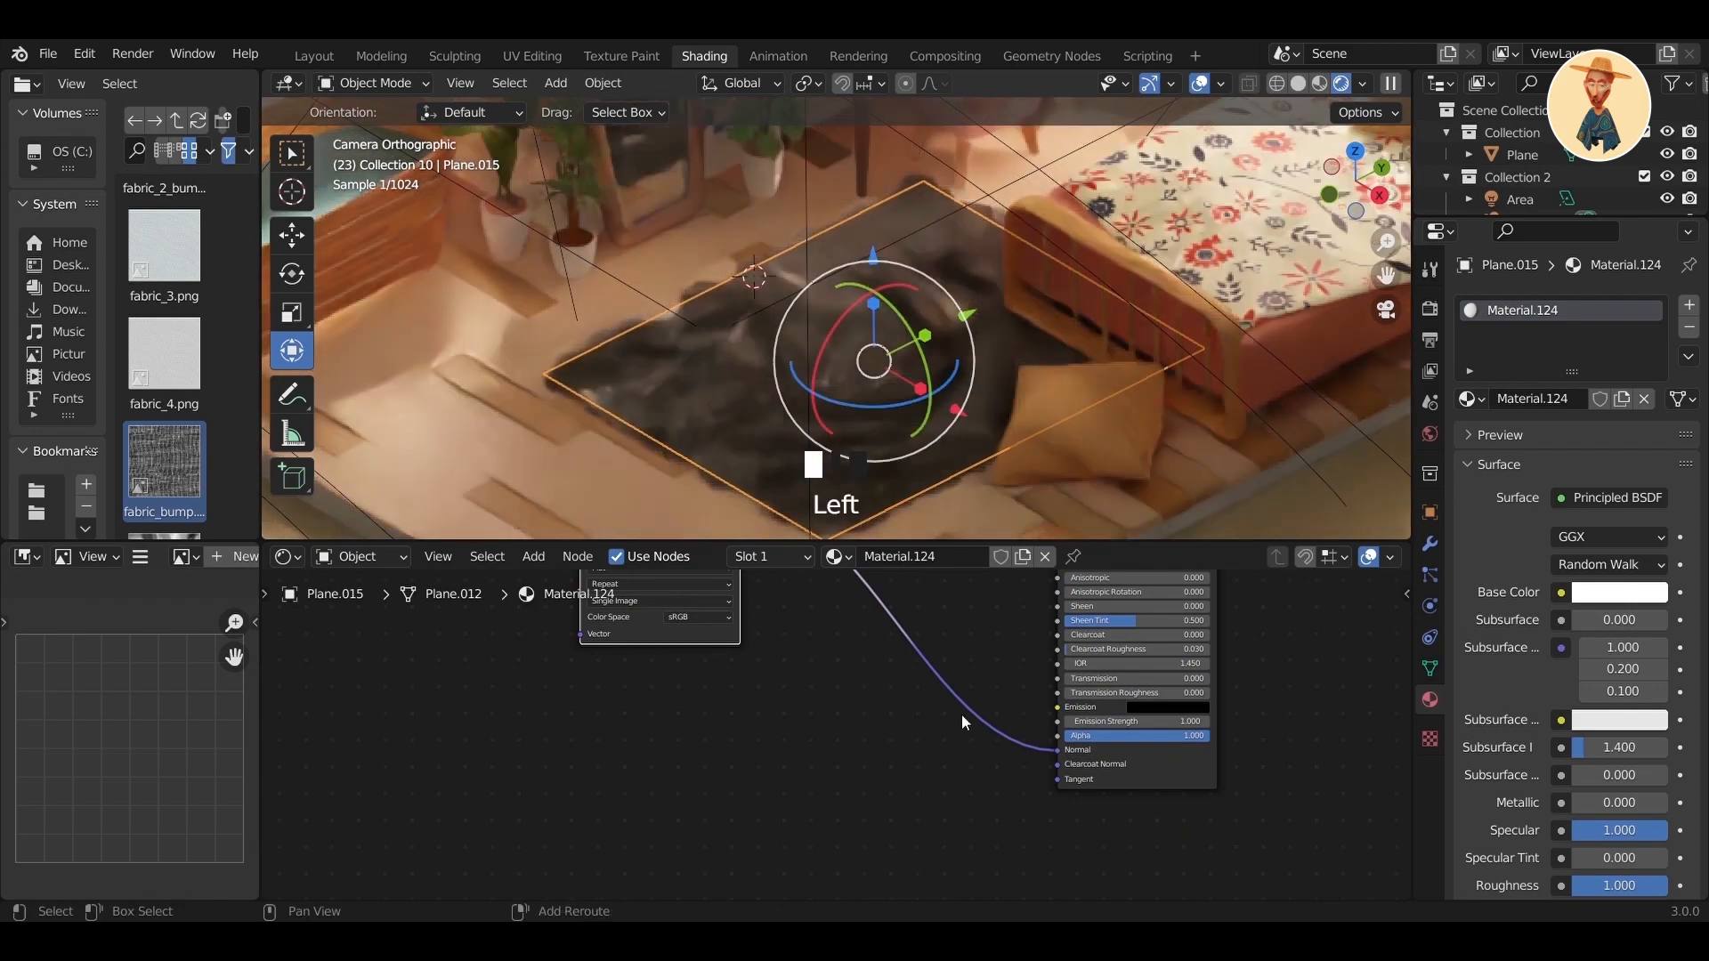
- Insert a Bump node before the Normal input, feed the fabric texture into Height and set the strength to 0.800
key(shift+a)
text(bum)
key(Return)
click(932, 649)
drag(882, 727, 882, 712)
mouse_move(949, 685)
mouse_down()
mouse_move(925, 684)
mouse_move(952, 685)
mouse_up()
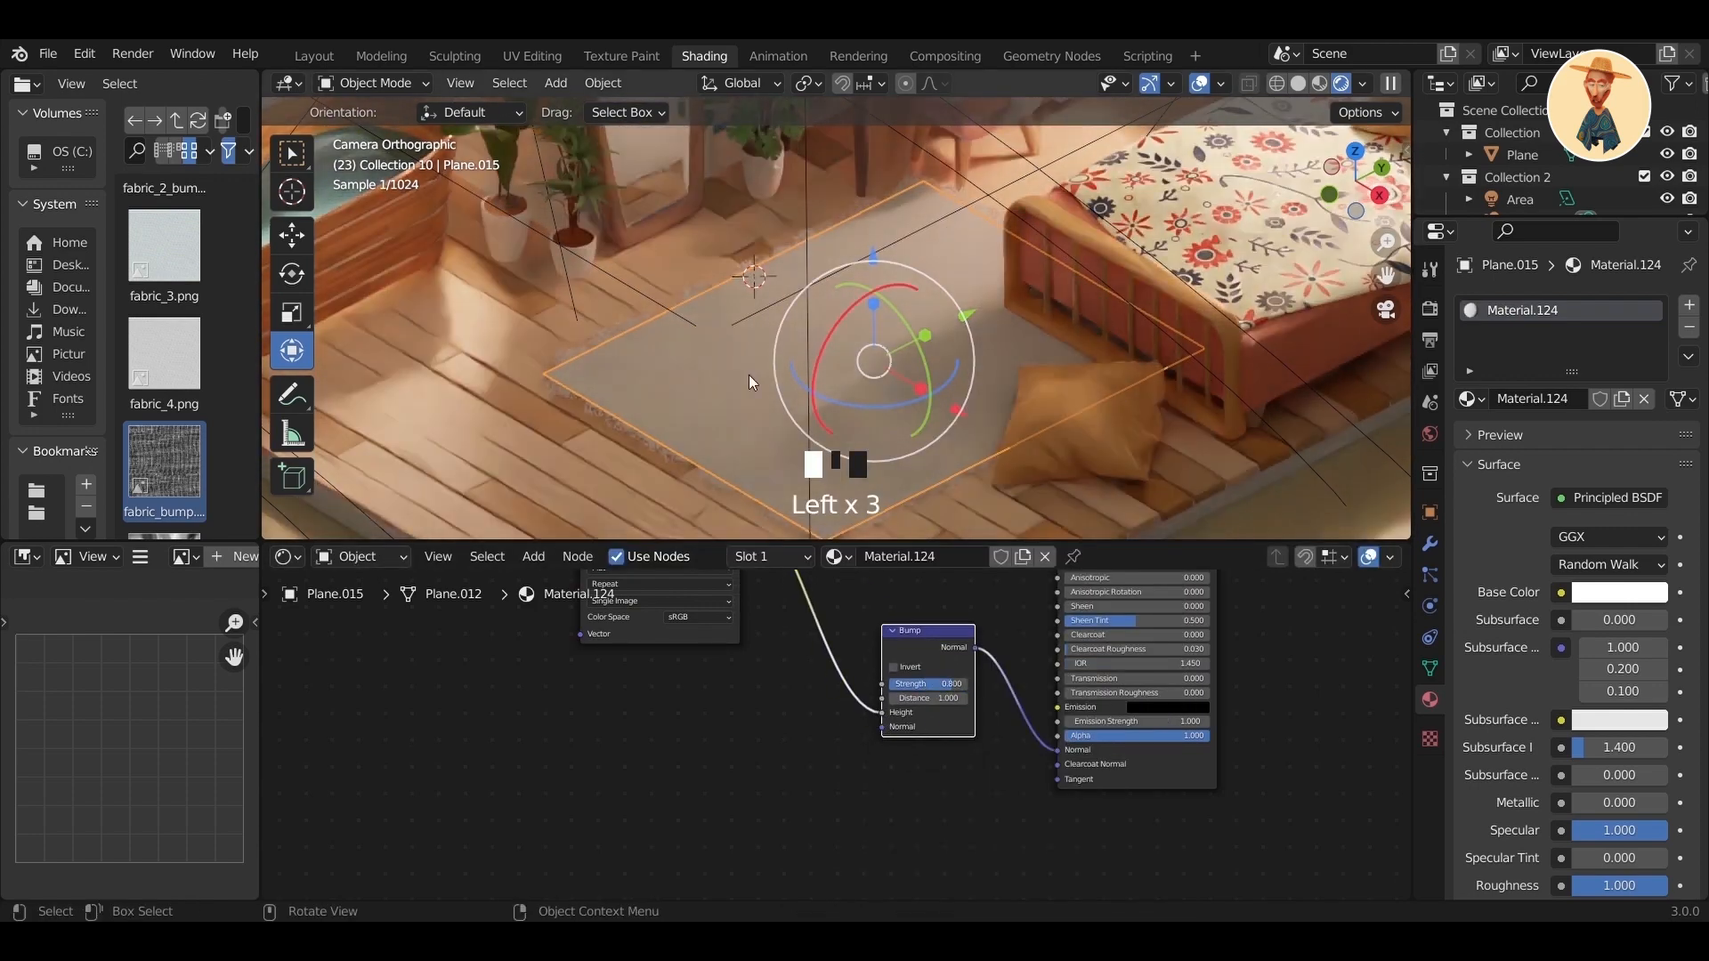
- Find the Furnishings.Fabrics.Netting.jpg texture, add it to the rug's material and connect its color to Base Color
scroll(178, 414, down, 8)
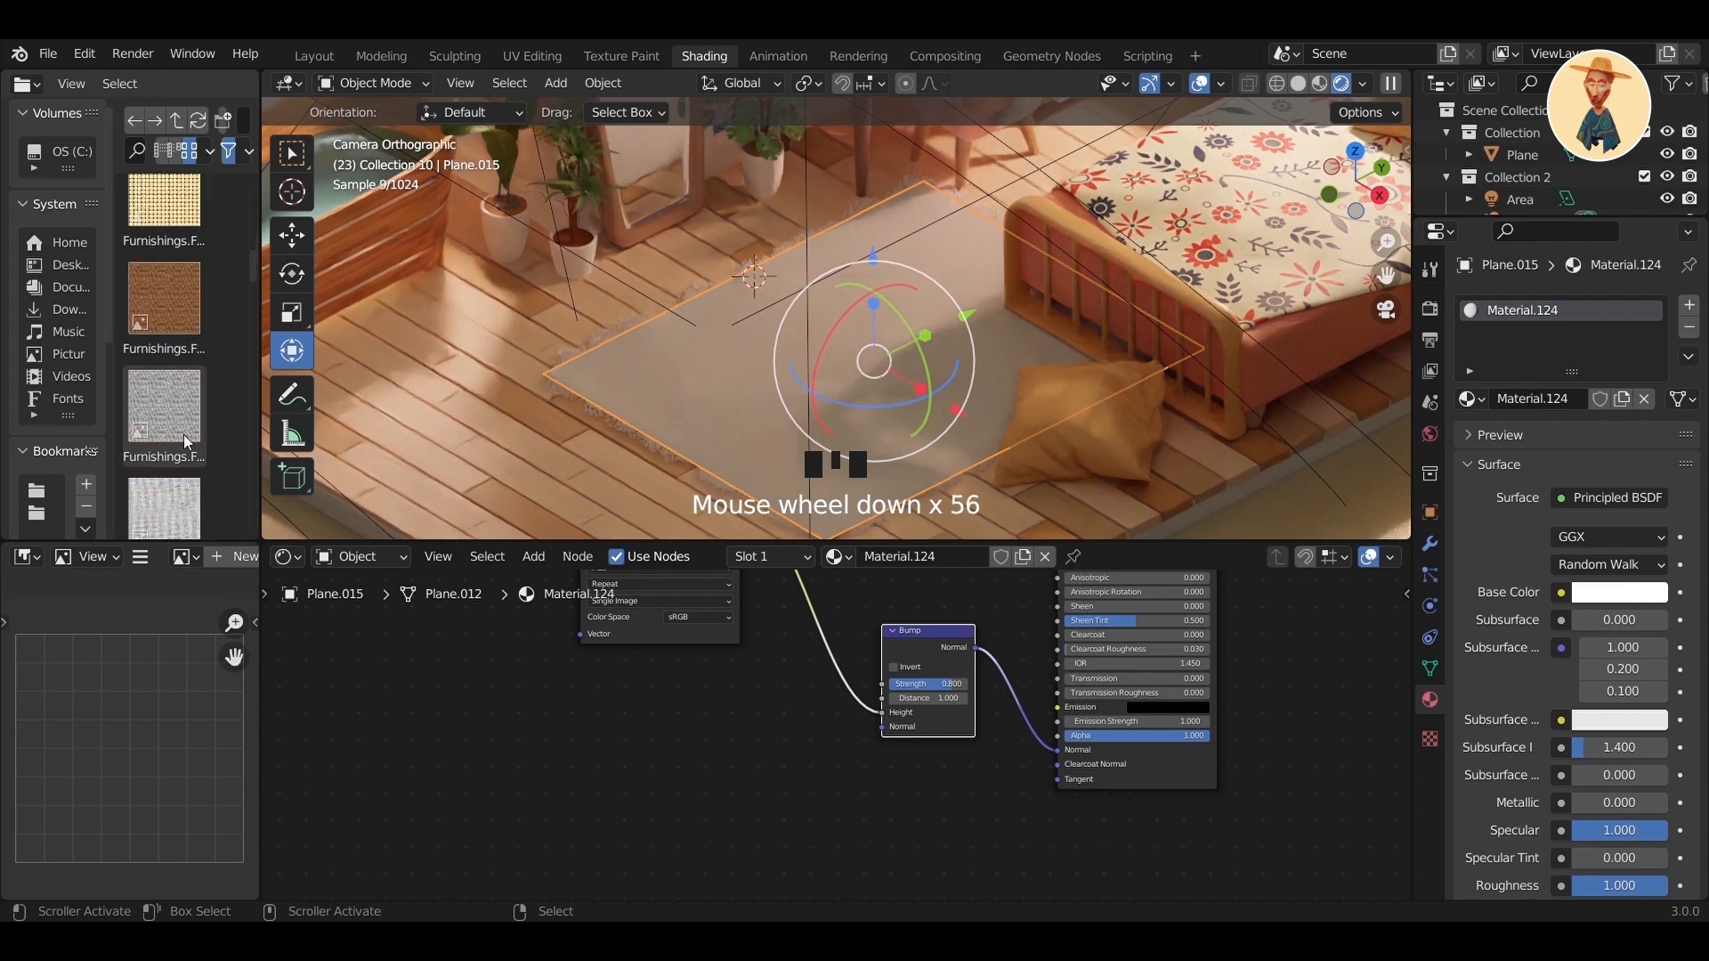
scroll(189, 450, down, 20)
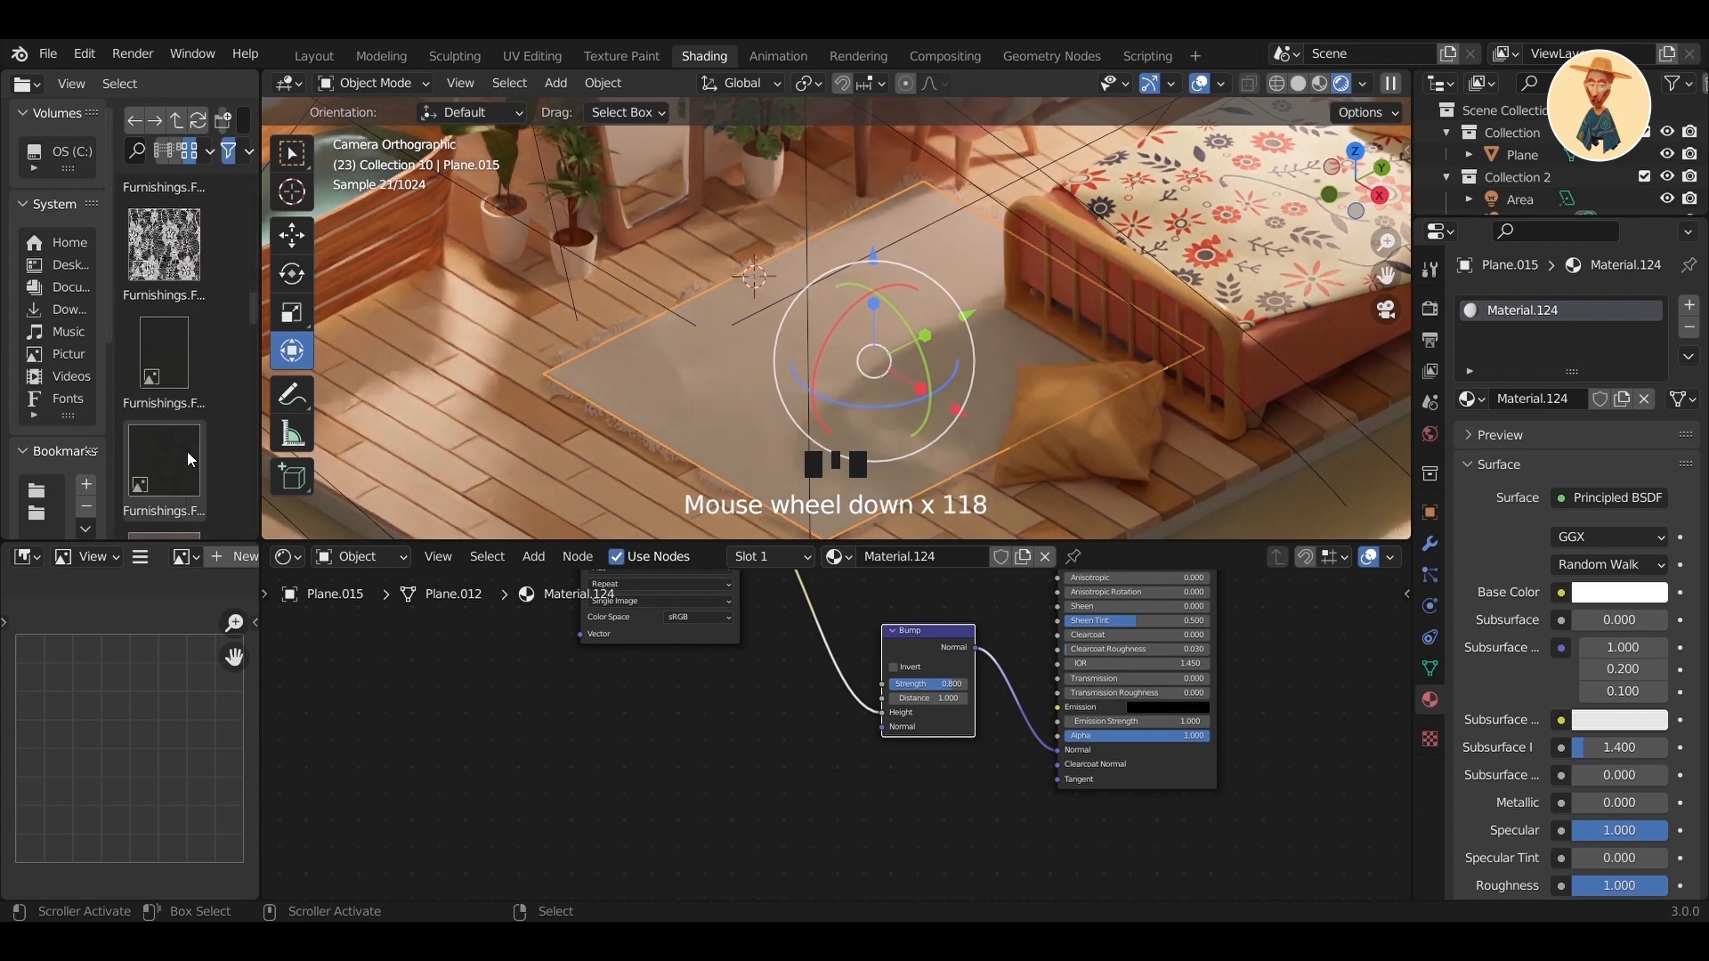
scroll(187, 454, down, 20)
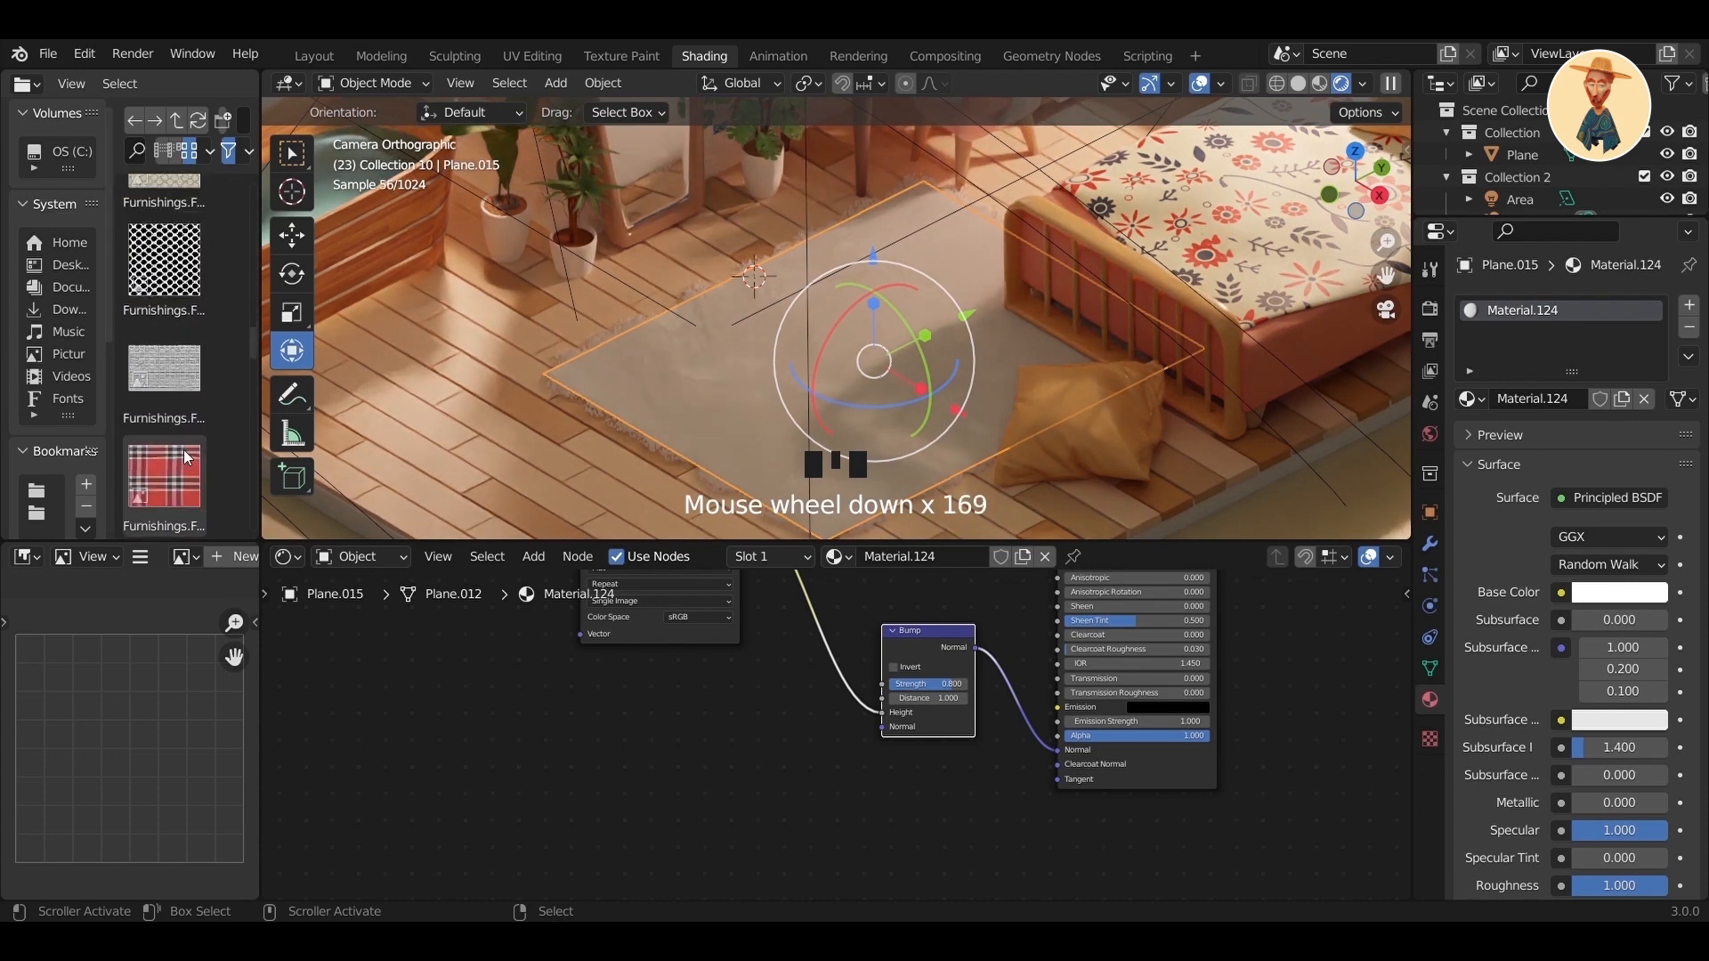
middle_drag(793, 783, 719, 895)
drag(762, 659, 756, 678)
drag(880, 697, 958, 680)
drag(633, 748, 560, 817)
drag(824, 709, 770, 692)
- Delete the netting texture node and set the rug's base color to an olive green
click(796, 683)
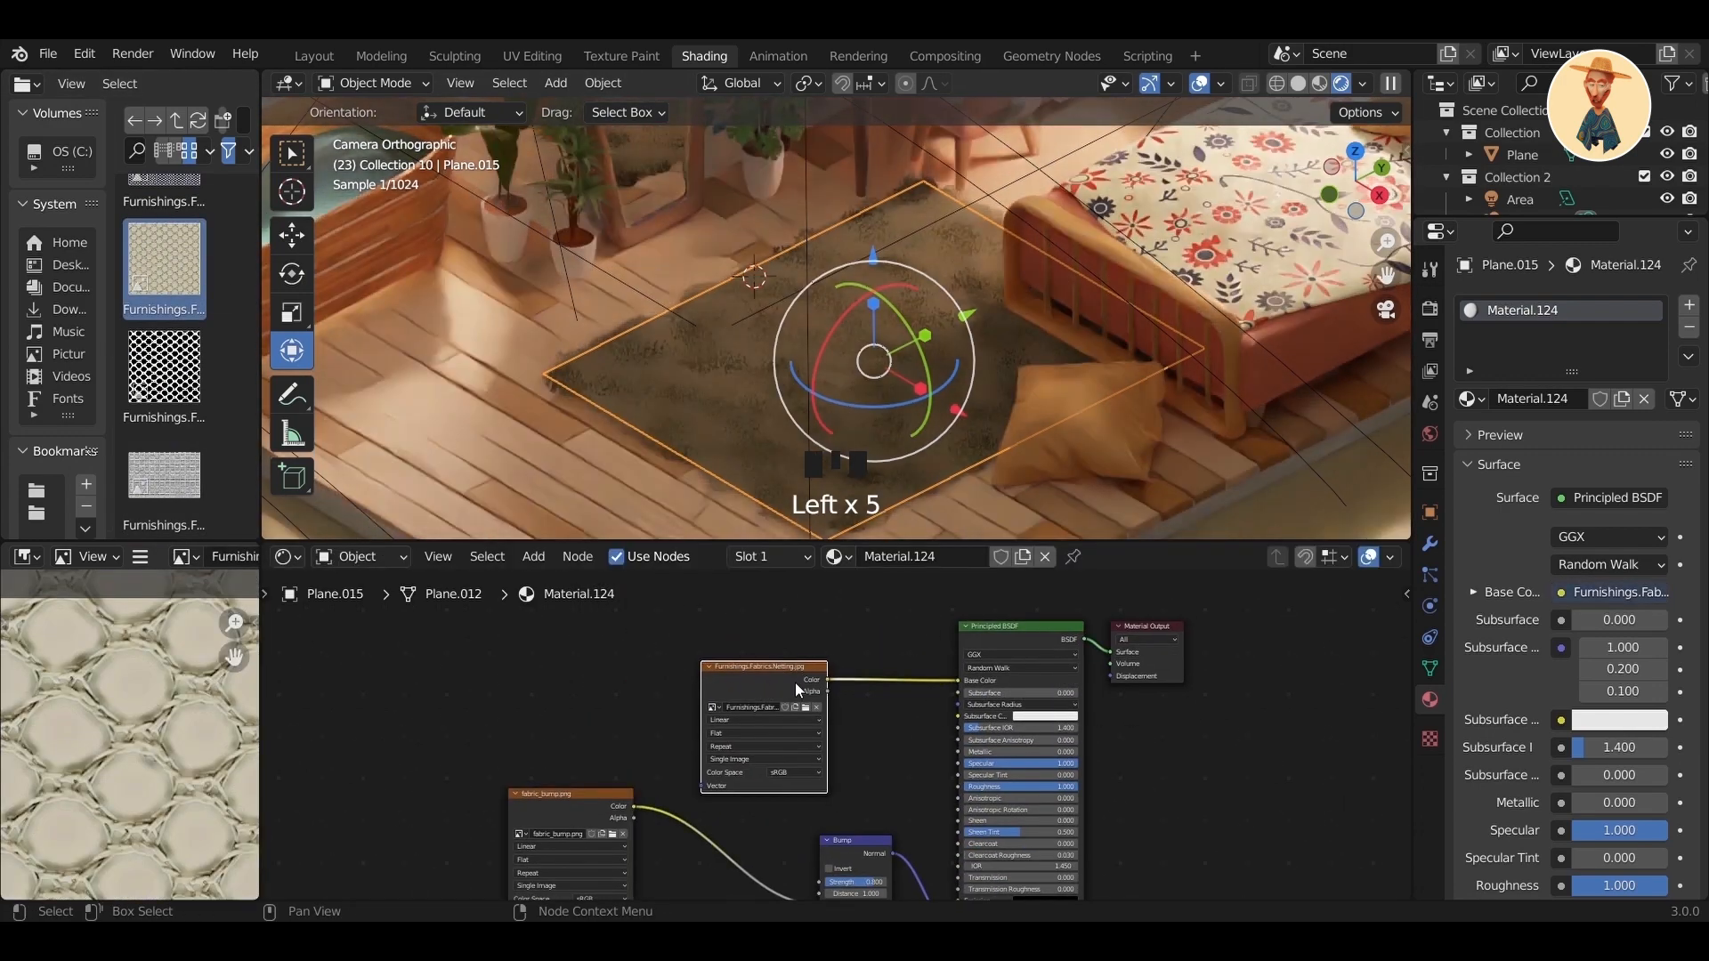
key(Delete)
click(1046, 680)
click(1619, 592)
drag(1561, 422, 1534, 365)
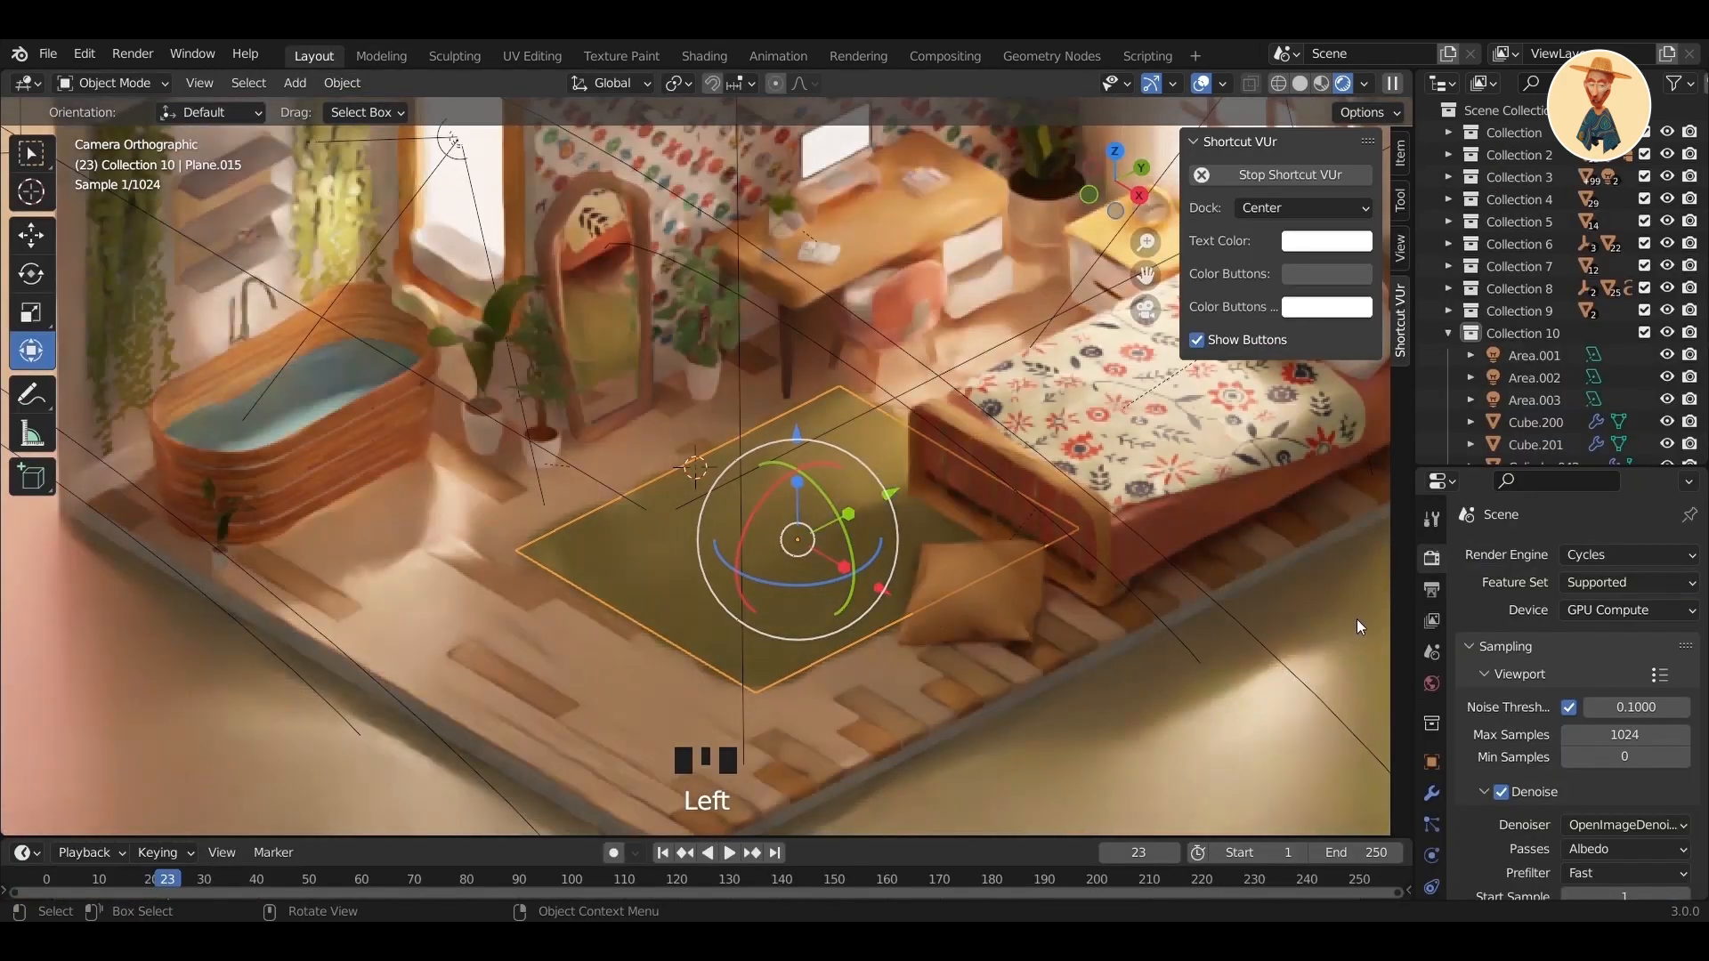
- Lighten the rug's base color to a pale yellow and raise the rug about 0.03 m along the Z axis
click(1433, 837)
click(1621, 842)
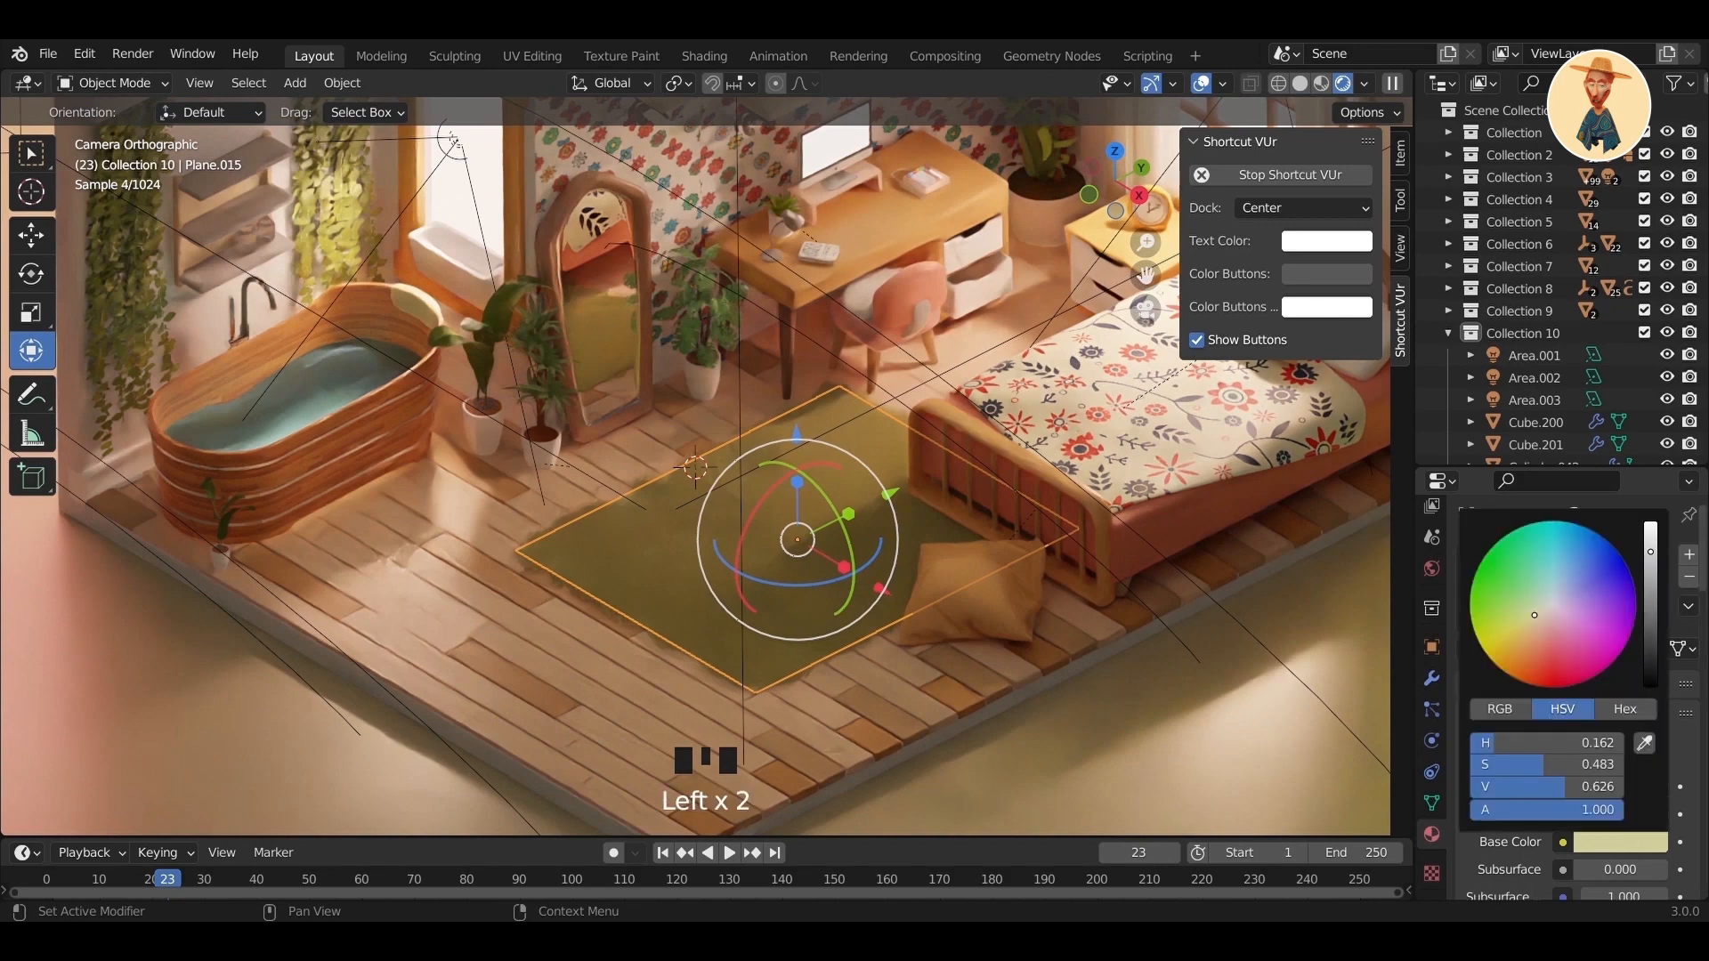
scroll(807, 632, up, 4)
key(Tab)
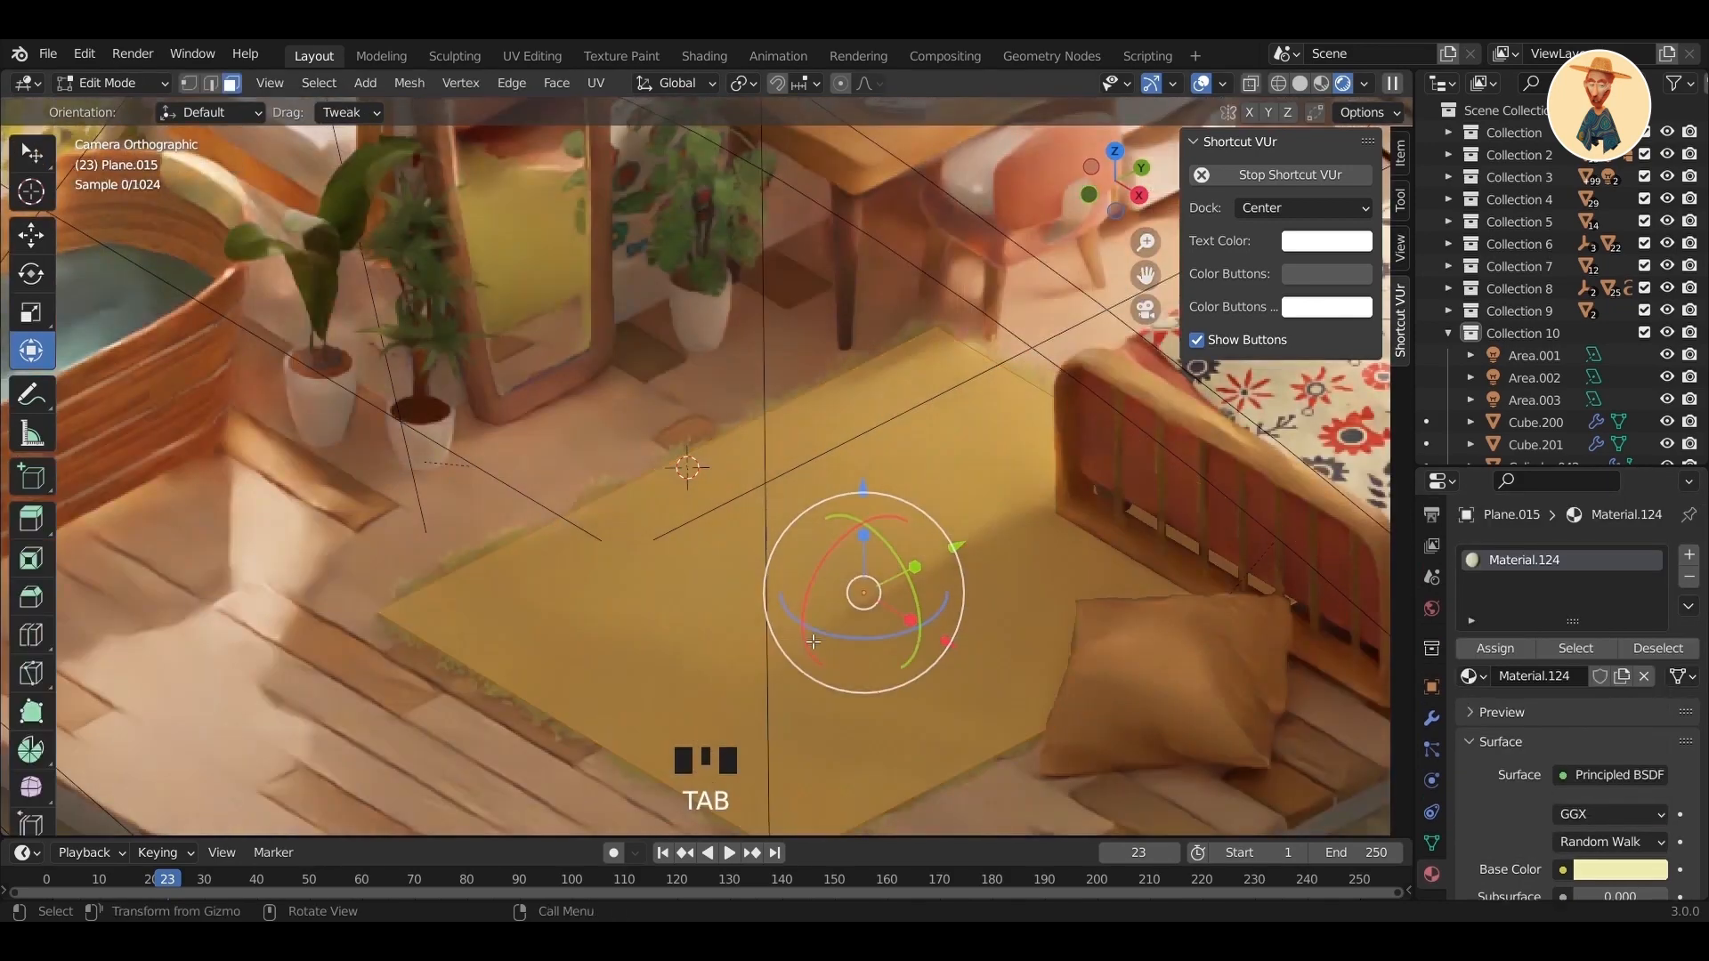
key(Tab)
mouse_move(864, 481)
mouse_down()
mouse_move(865, 513)
mouse_move(844, 506)
mouse_up()
click(870, 498)
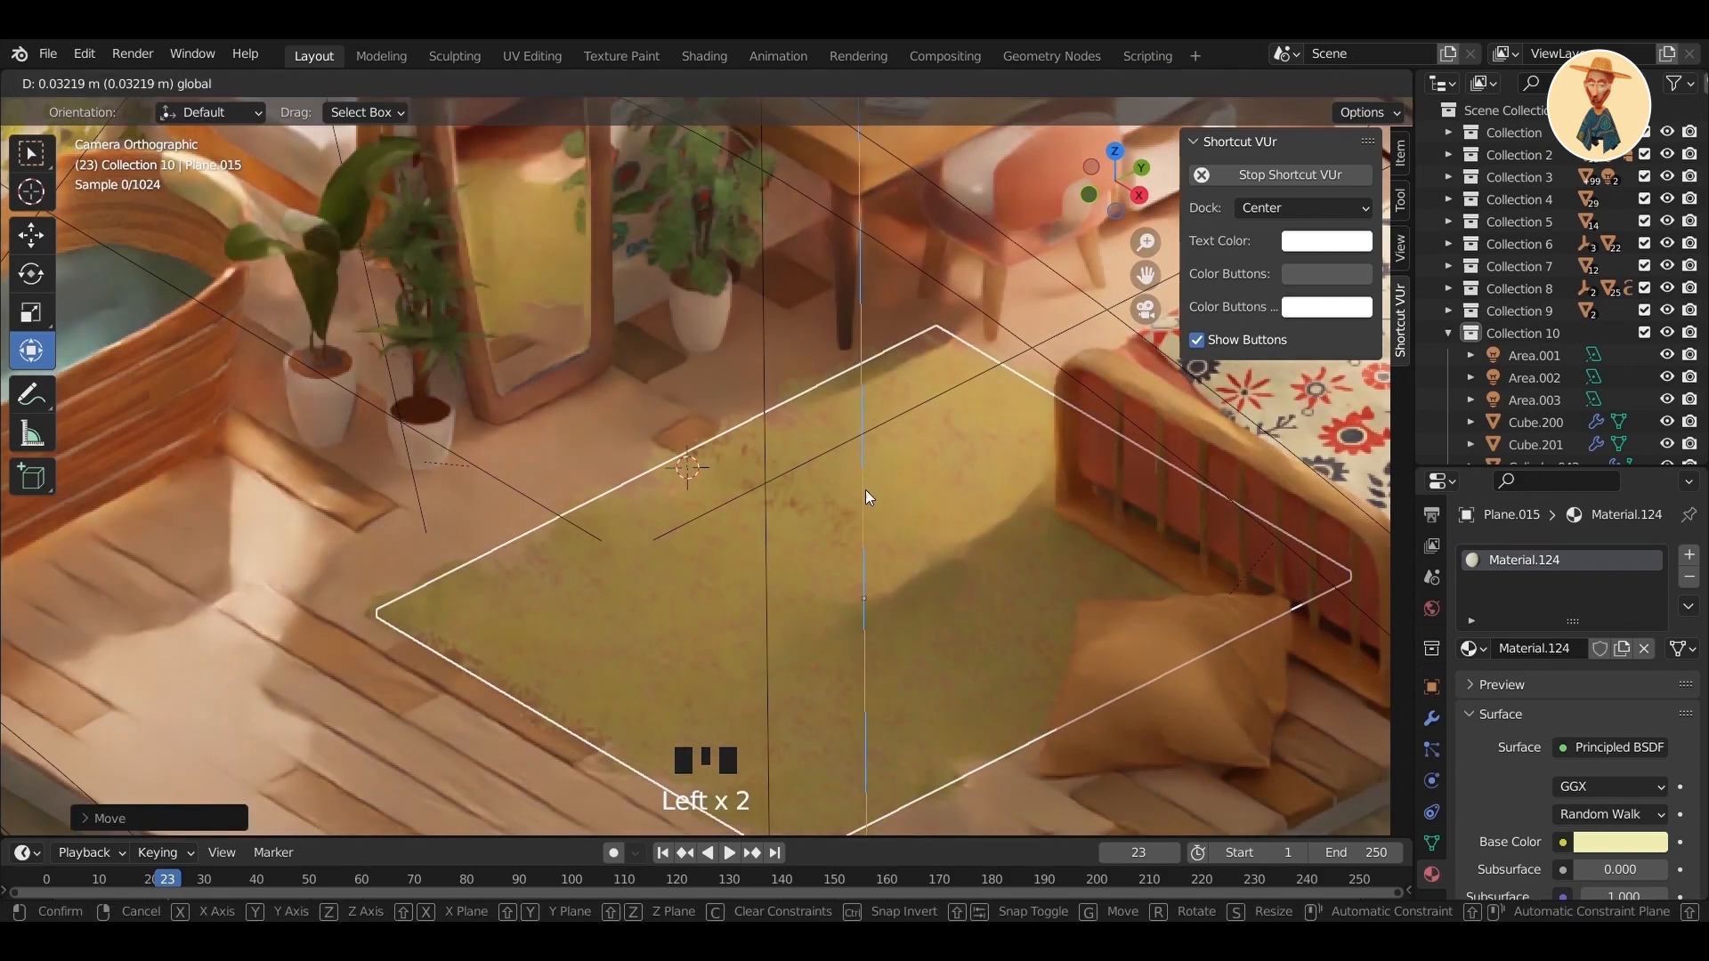
- Deselect the rug and save the bedroom scene file
click(1079, 689)
scroll(1017, 558, down, 3)
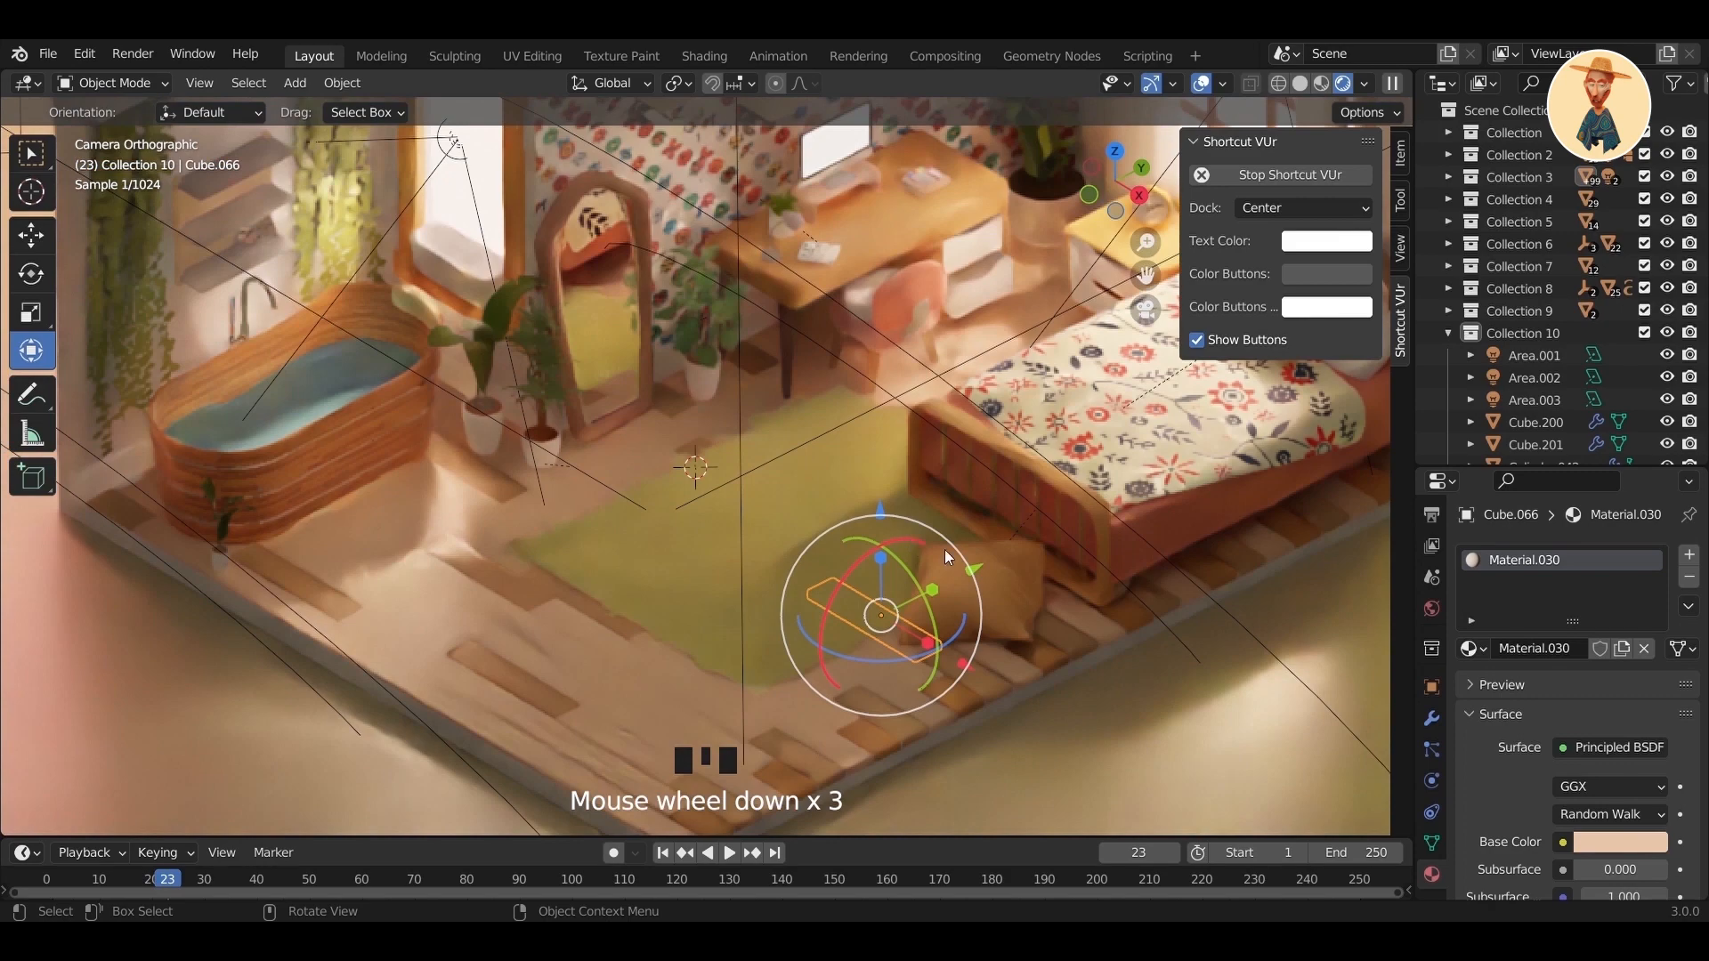
key(ctrl+s)
- Select the rug again and change its base color to a pale mint green with hue 0.405, saturation 0.228 and value 0.860
scroll(892, 542, down, 2)
shift+middle_drag(906, 466, 936, 622)
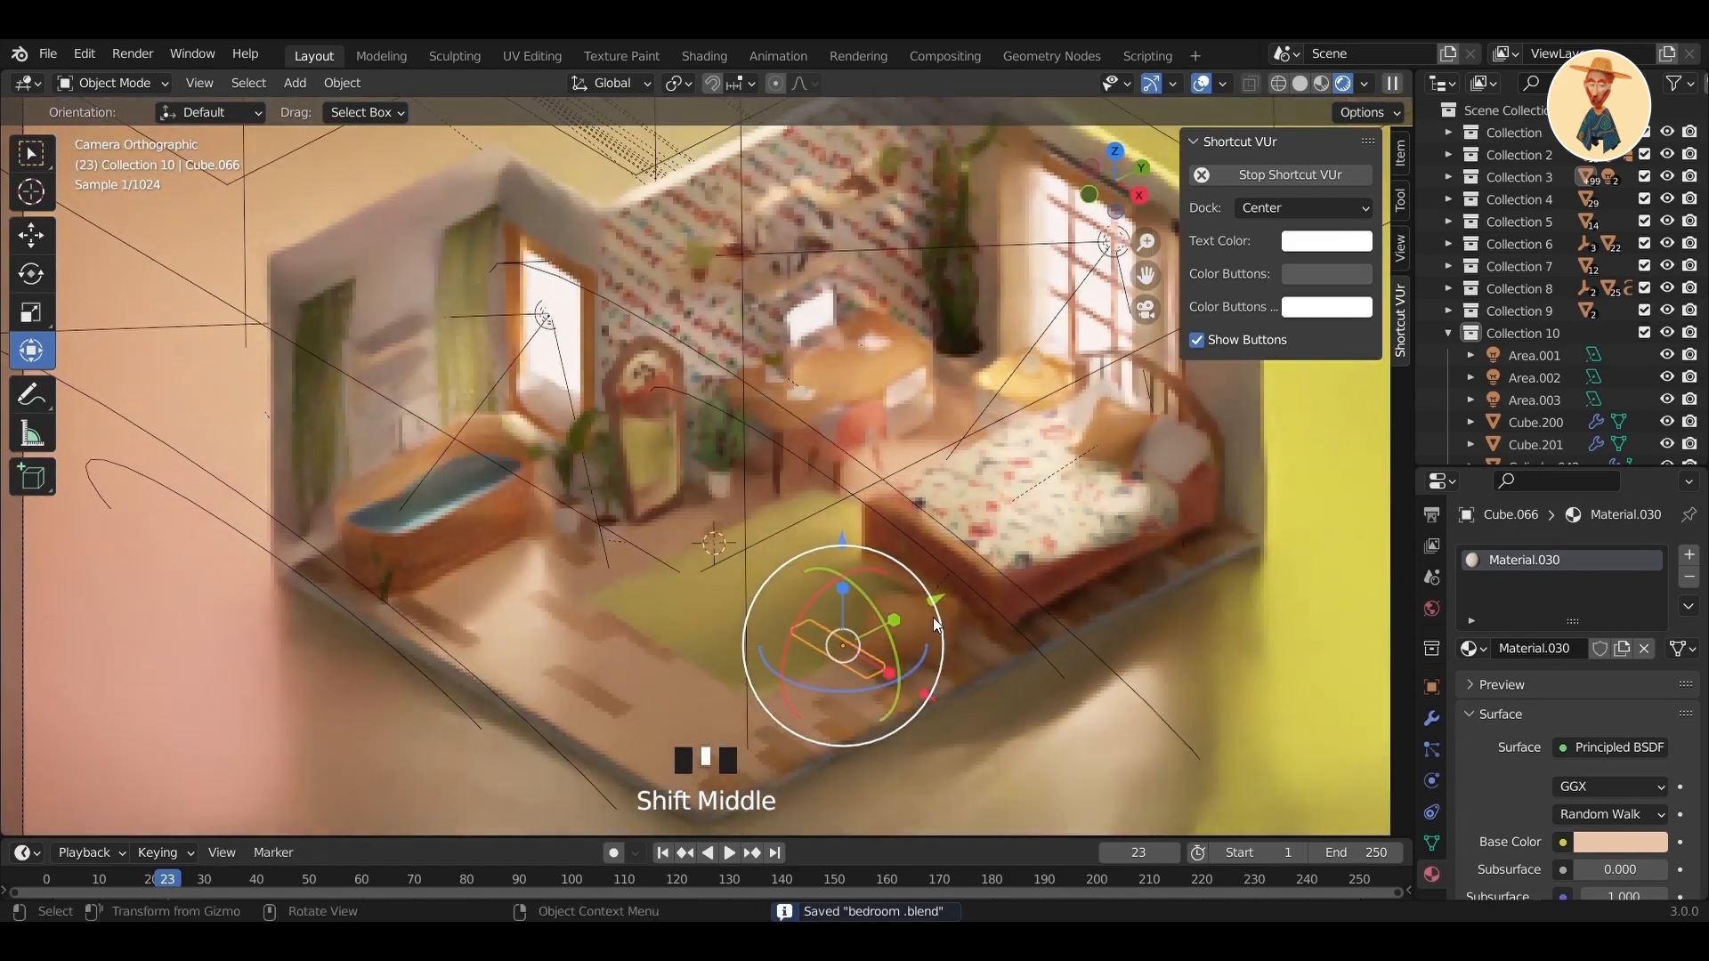
click(936, 621)
click(1620, 842)
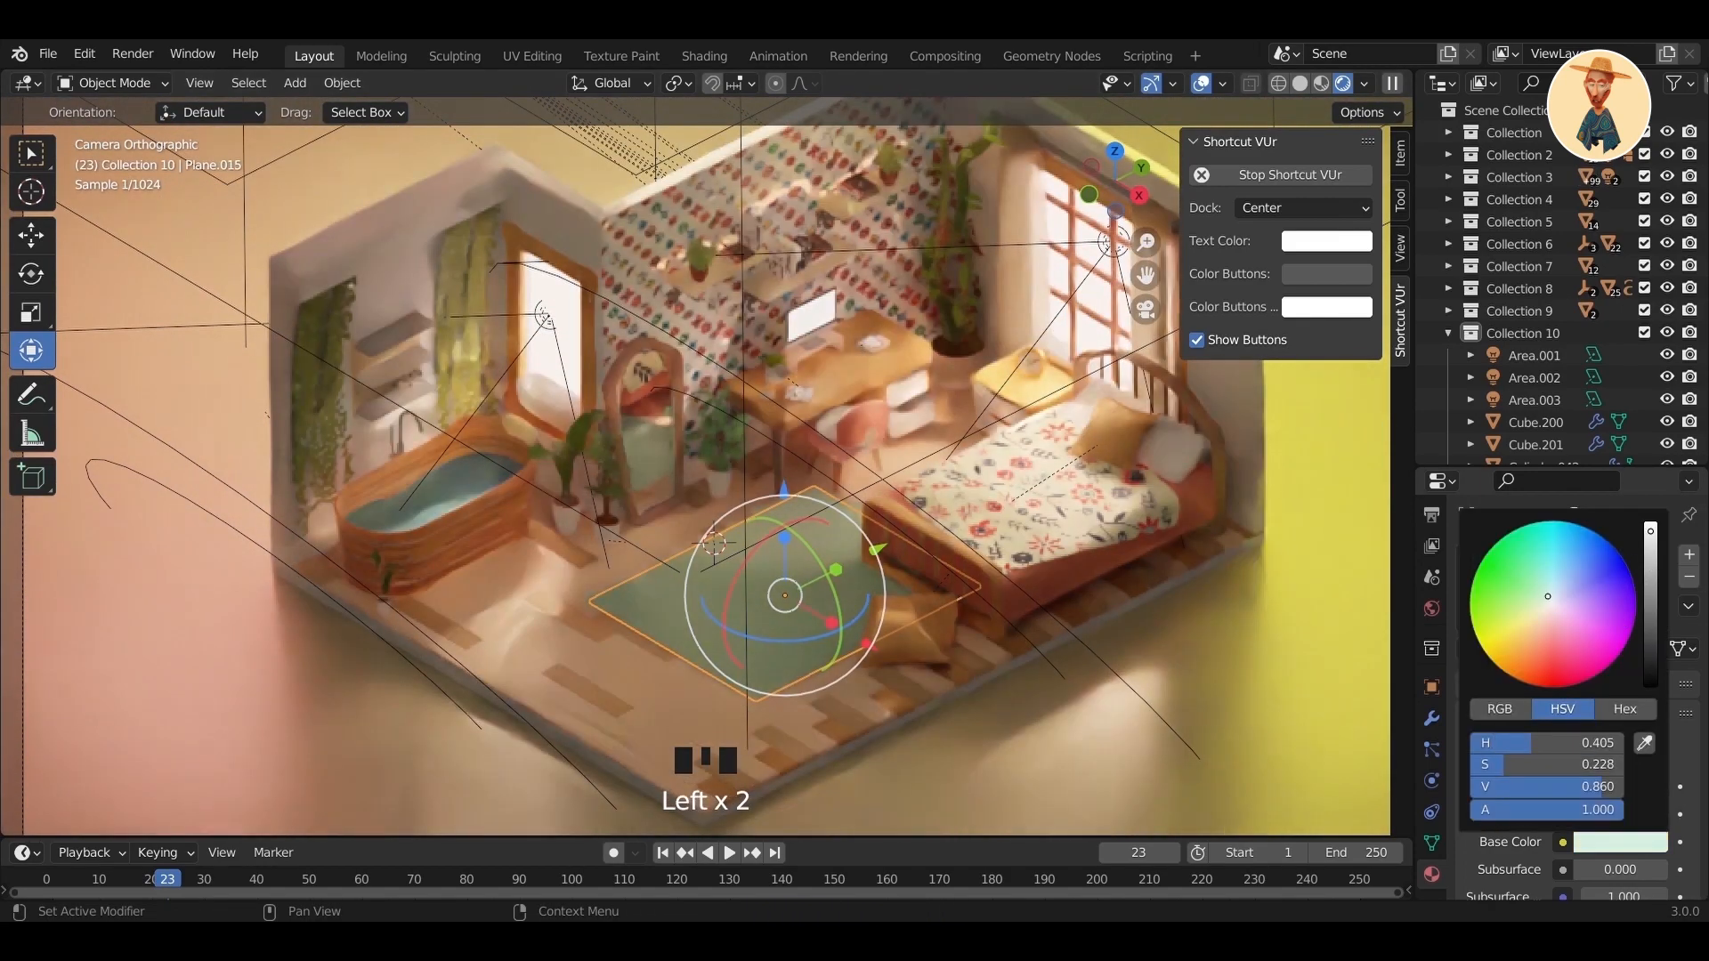
scroll(942, 553, down, 4)
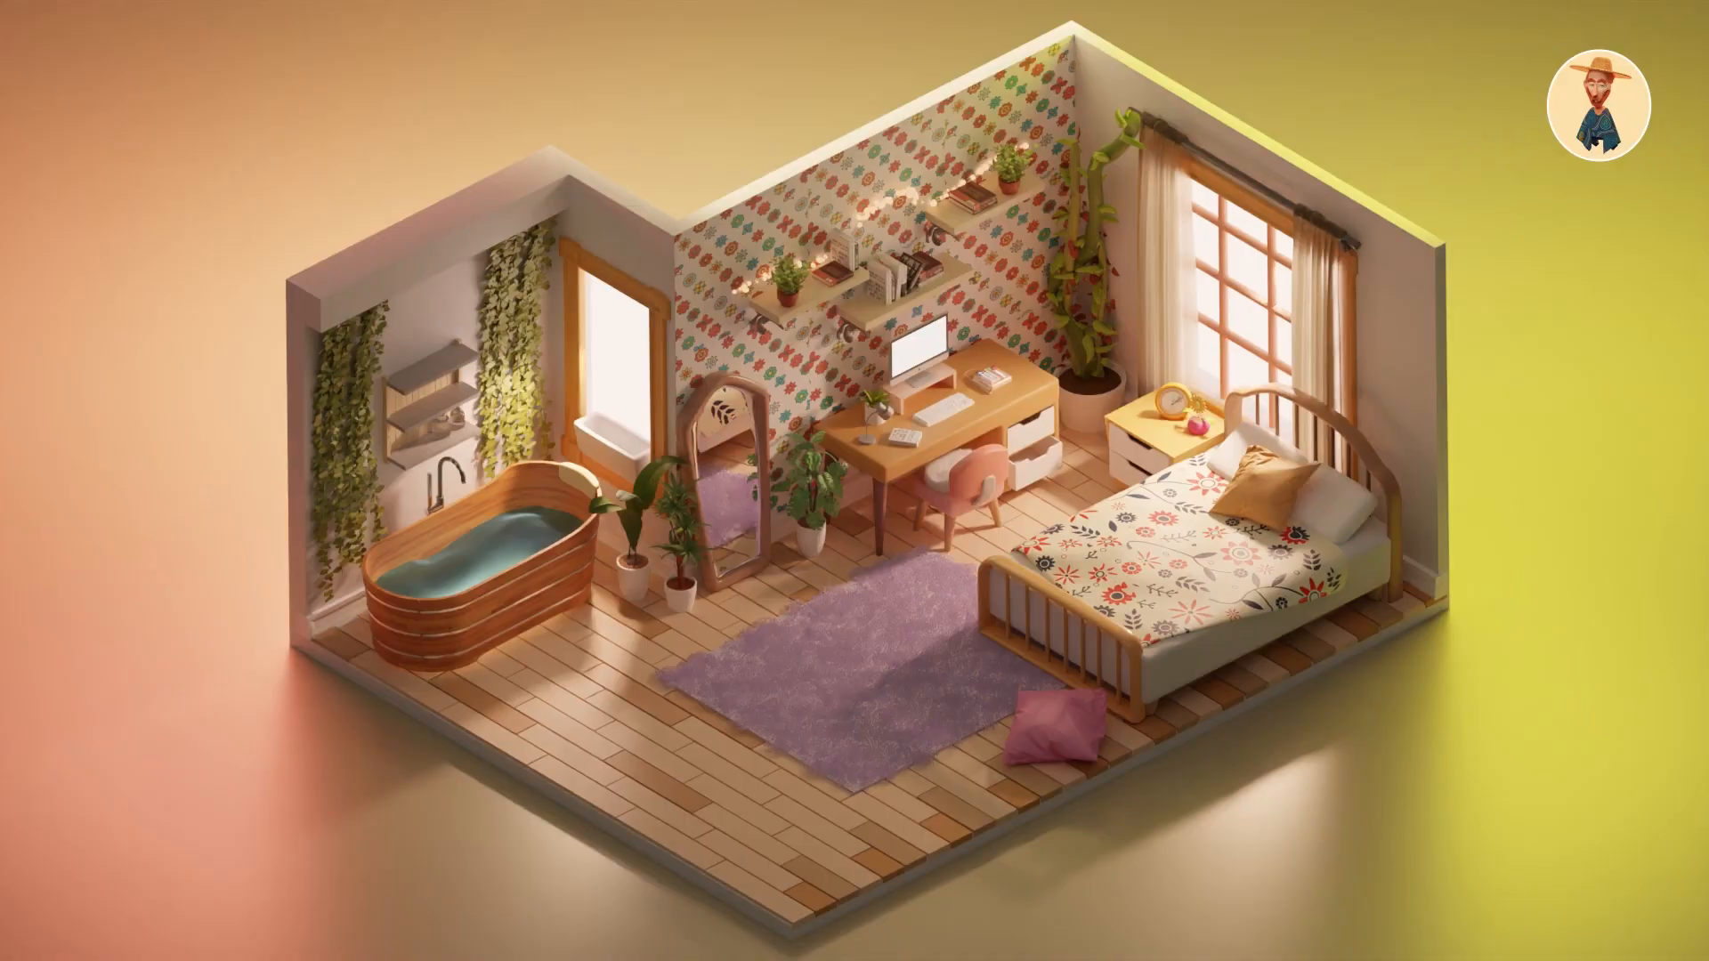